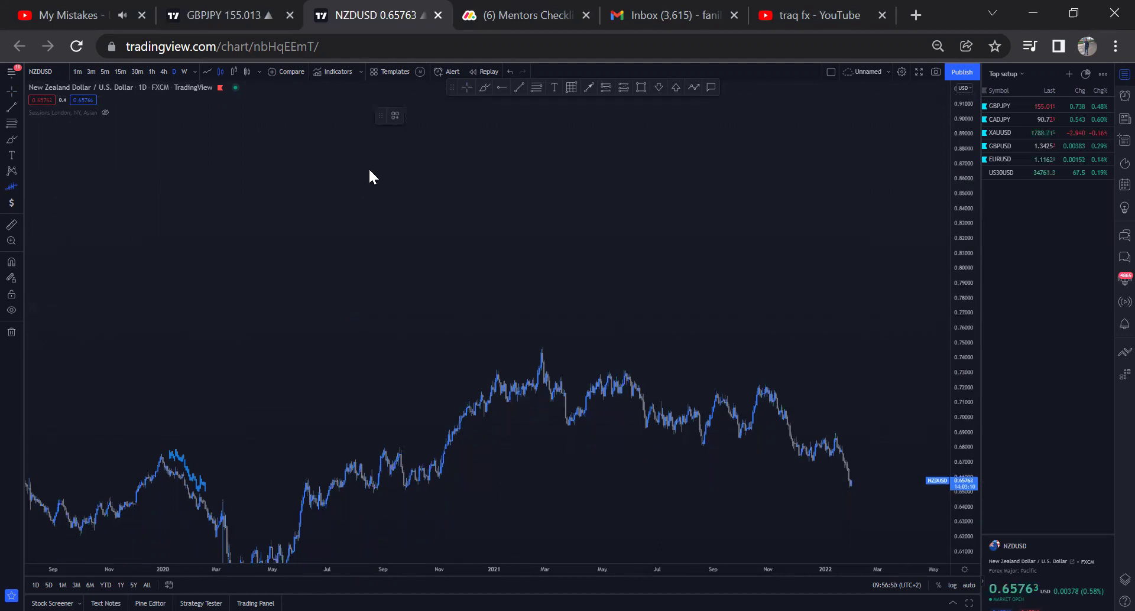
Draw a rising zigzag ghost feed of candles above the price with three successively higher peaks and a final upswing.
{"action": "left_click", "coordinate": [209, 274]}
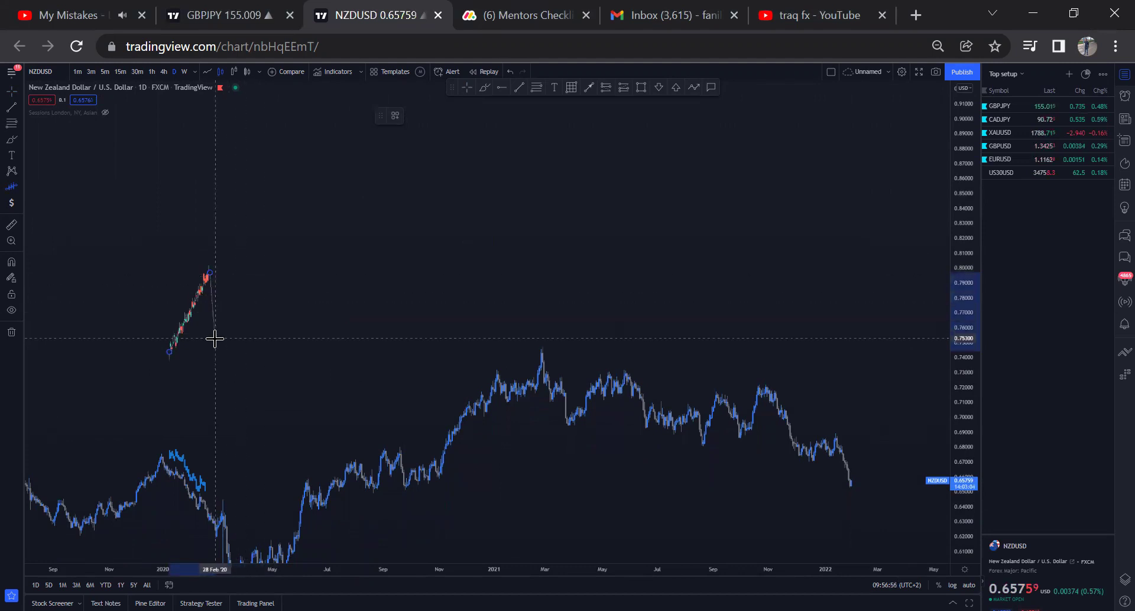
{"action": "left_click", "coordinate": [284, 219]}
{"action": "left_click", "coordinate": [309, 315]}
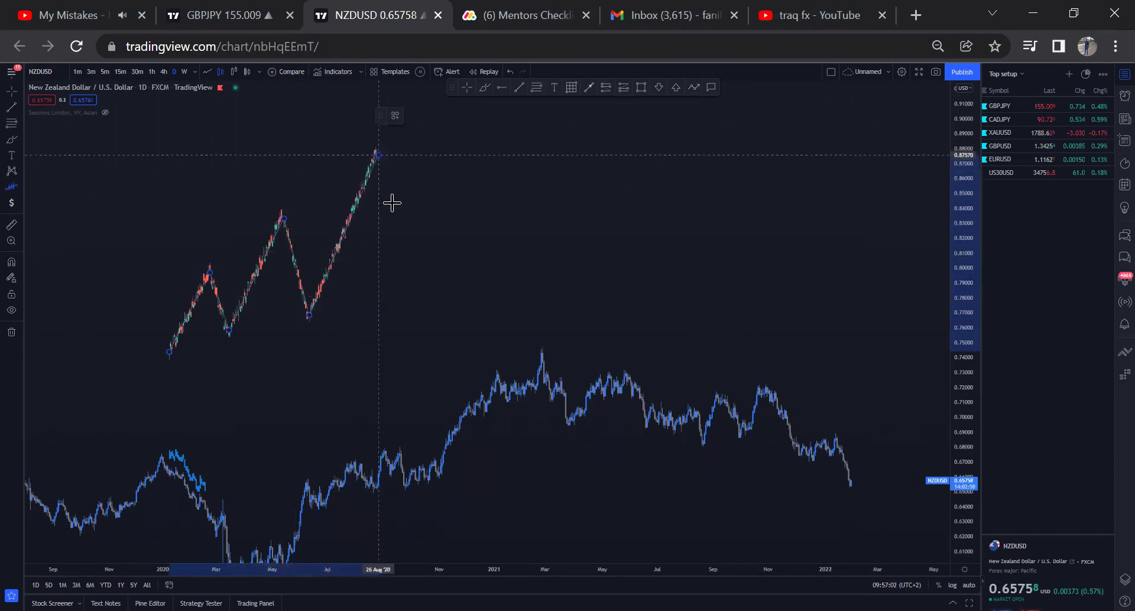
{"action": "left_click", "coordinate": [419, 289]}
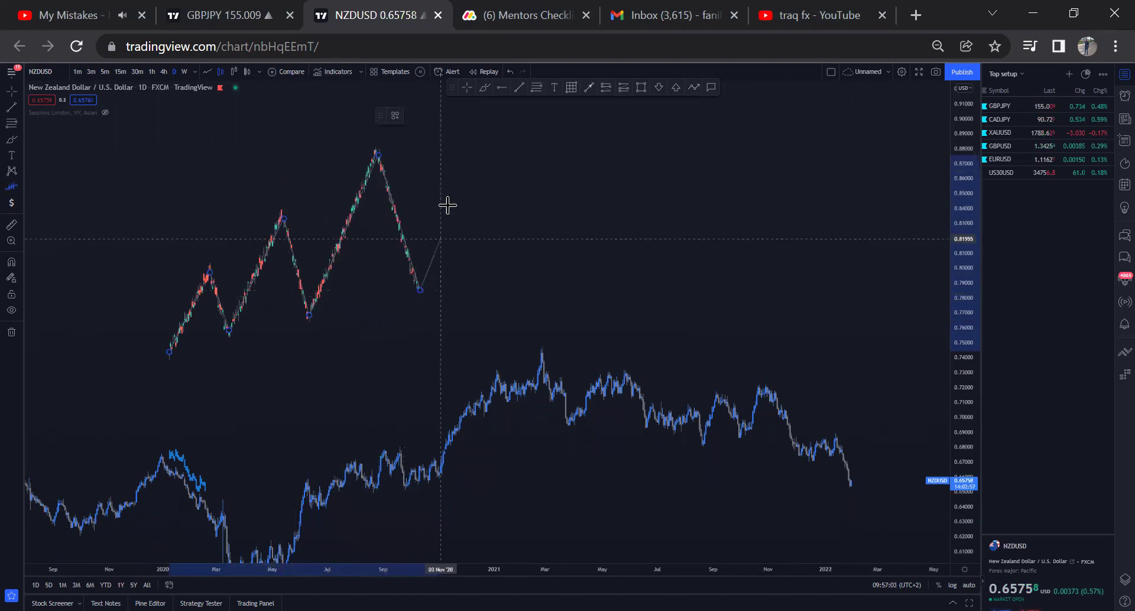
{"action": "double_click", "coordinate": [490, 116]}
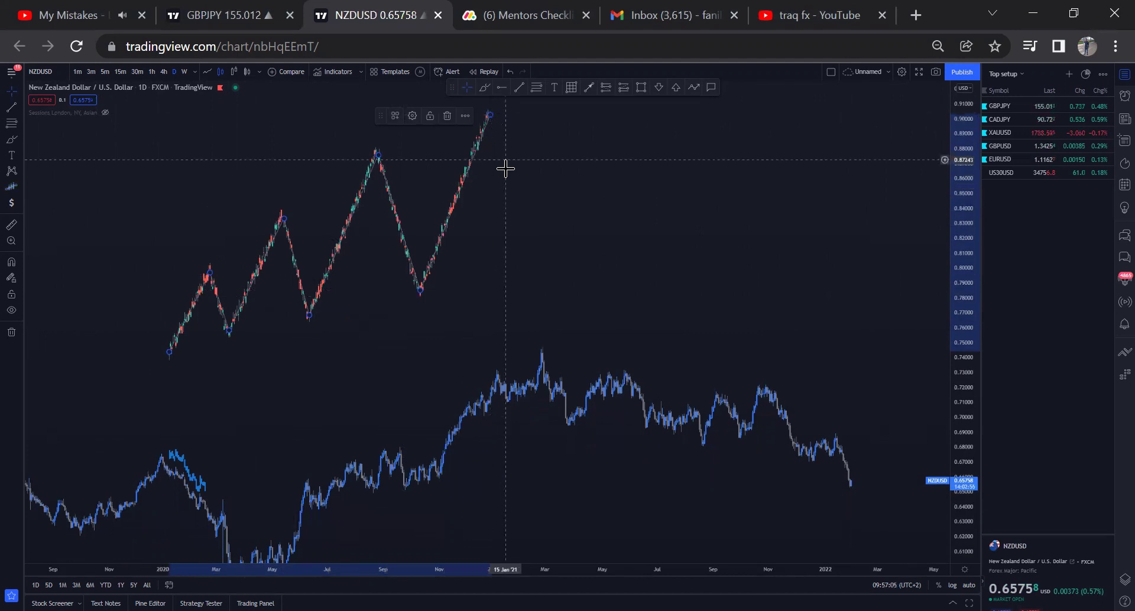
{"action": "left_click", "coordinate": [525, 307]}
{"action": "left_click", "coordinate": [532, 385]}
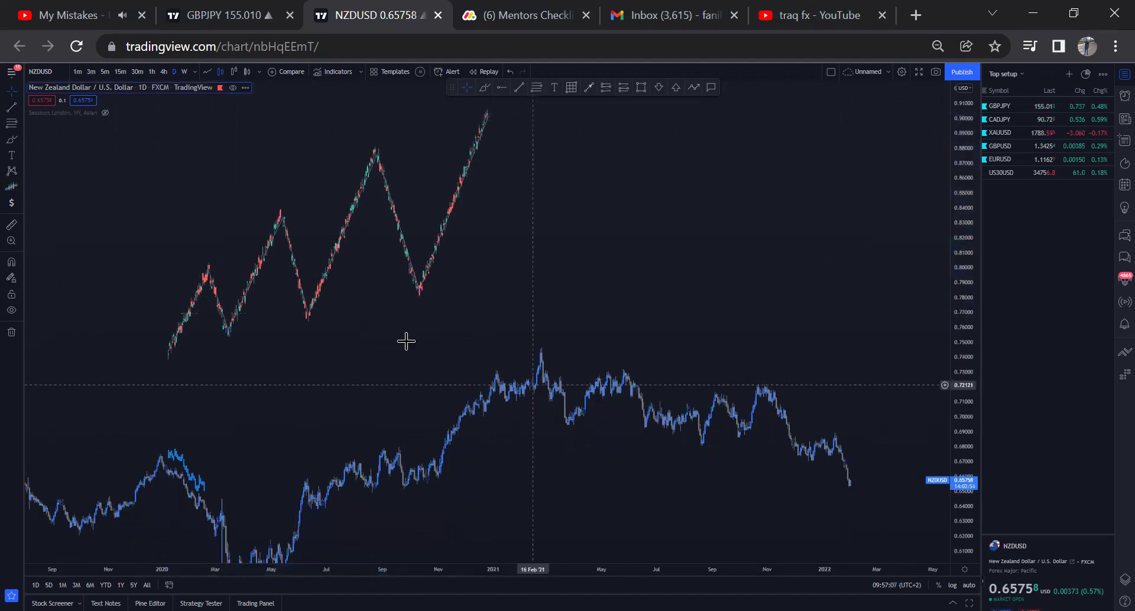
{"action": "left_click", "coordinate": [105, 112]}
{"action": "left_click_drag", "start_coordinate": [439, 390], "coordinate": [435, 400]}
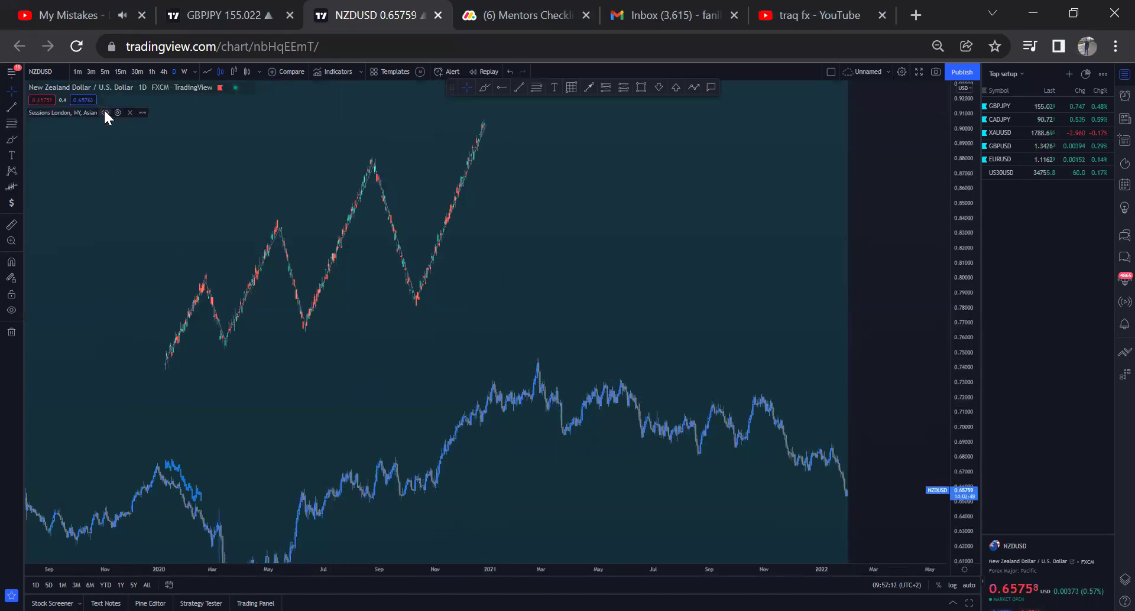
{"action": "left_click", "coordinate": [105, 111]}
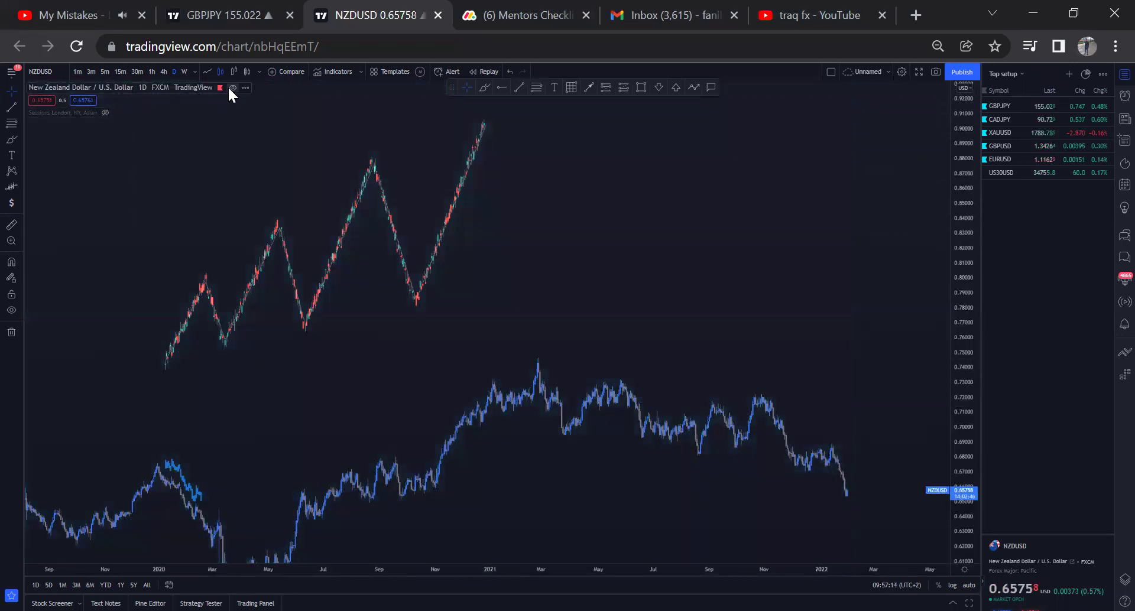
Hide the NZDUSD price series and delete the leftover blue bars pattern below the zigzag.
{"action": "left_click", "coordinate": [233, 87]}
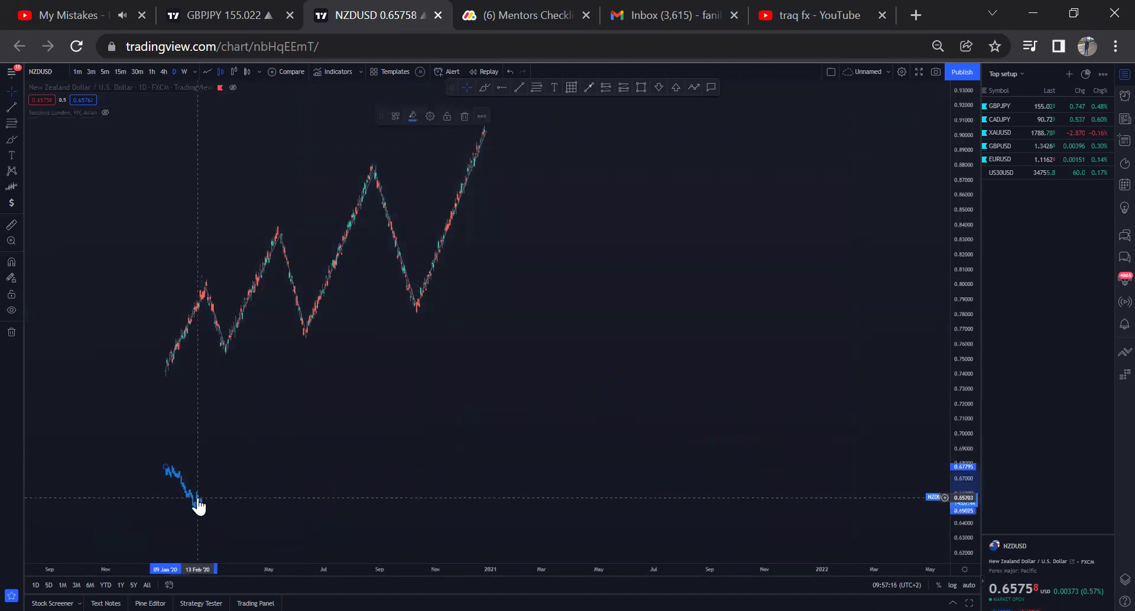
{"action": "key", "text": "Delete"}
{"action": "left_click_drag", "start_coordinate": [215, 483], "coordinate": [219, 493]}
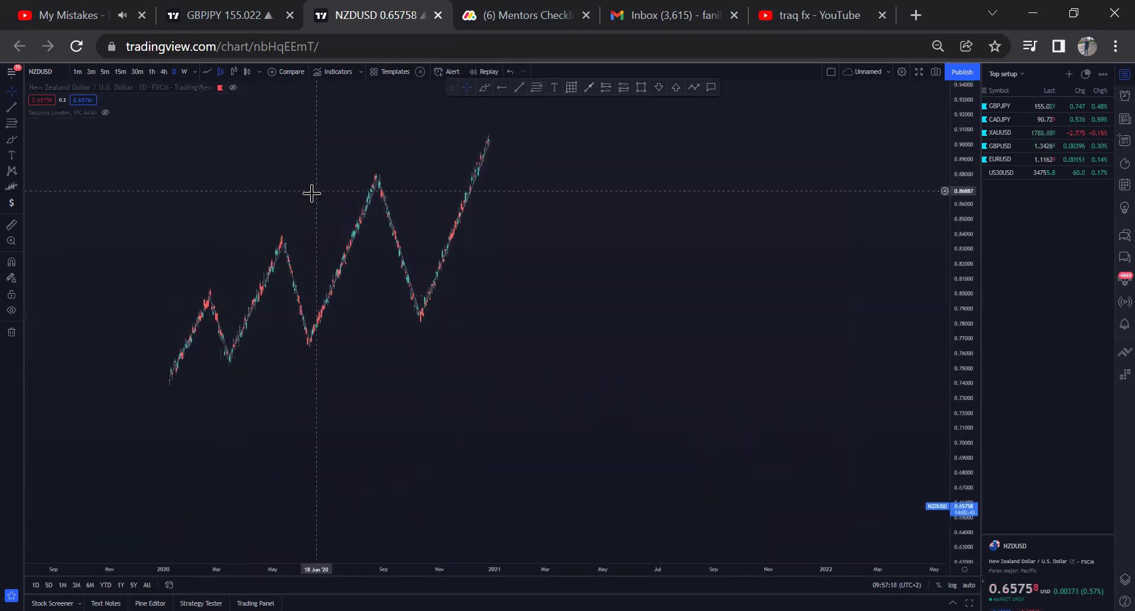
{"action": "left_click_drag", "start_coordinate": [306, 195], "coordinate": [296, 195]}
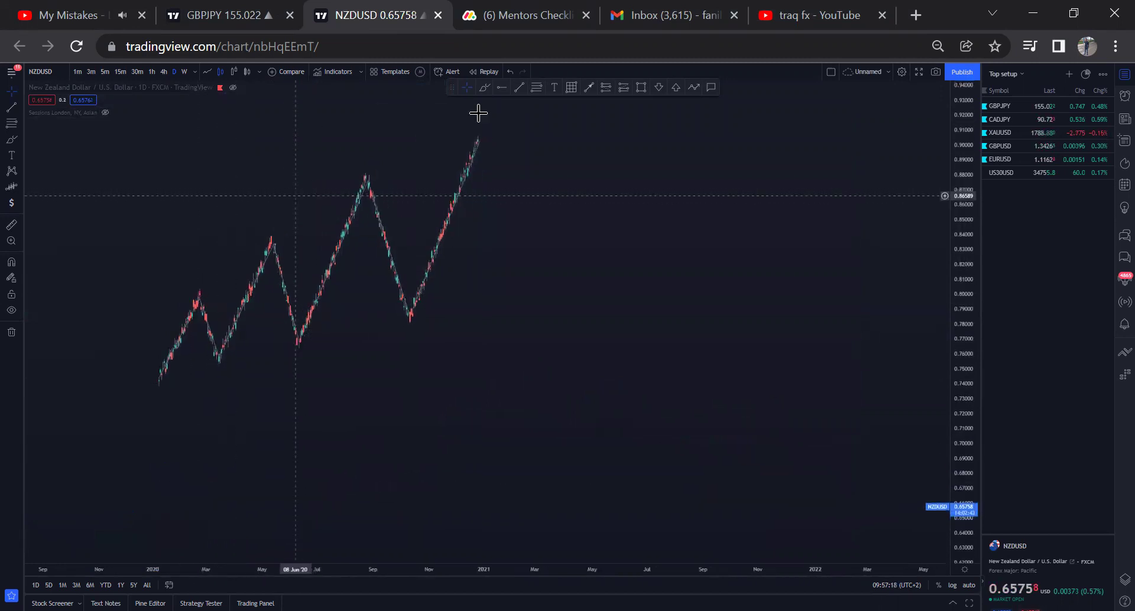
Label the zigzag's starting low "L" and its first peak "H" with size 20 italic text.
{"action": "left_click", "coordinate": [484, 88]}
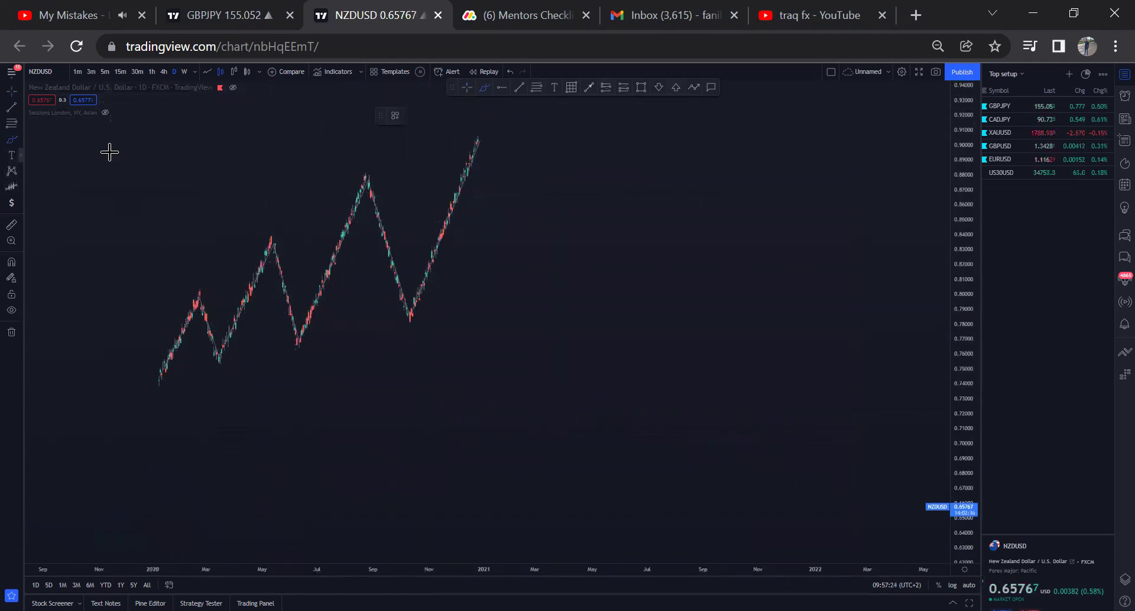
{"action": "left_click", "coordinate": [554, 87]}
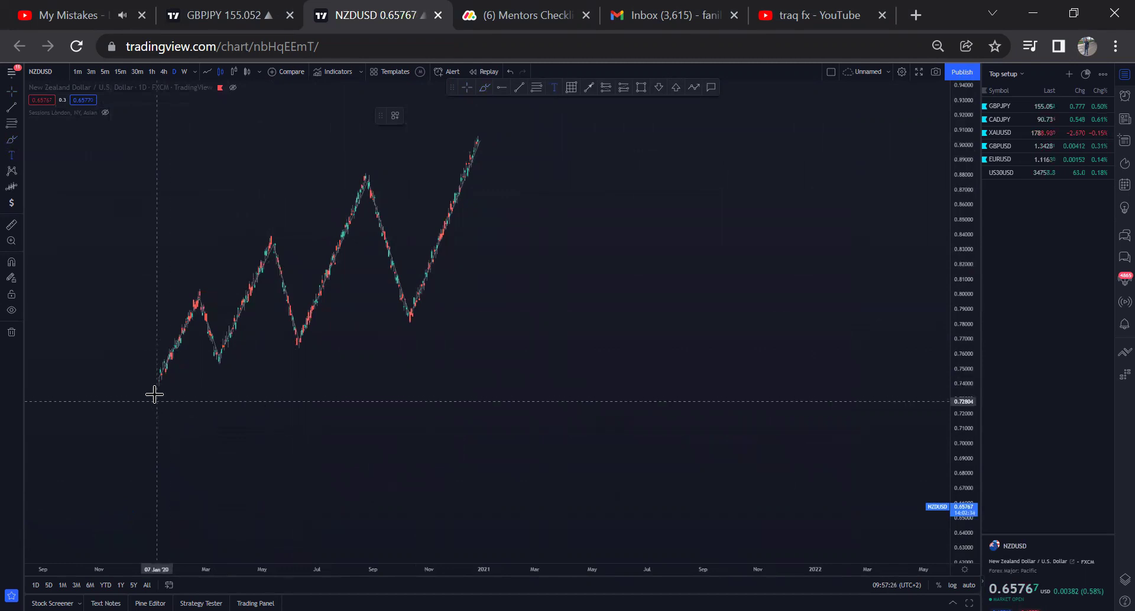
{"action": "left_click", "coordinate": [158, 402]}
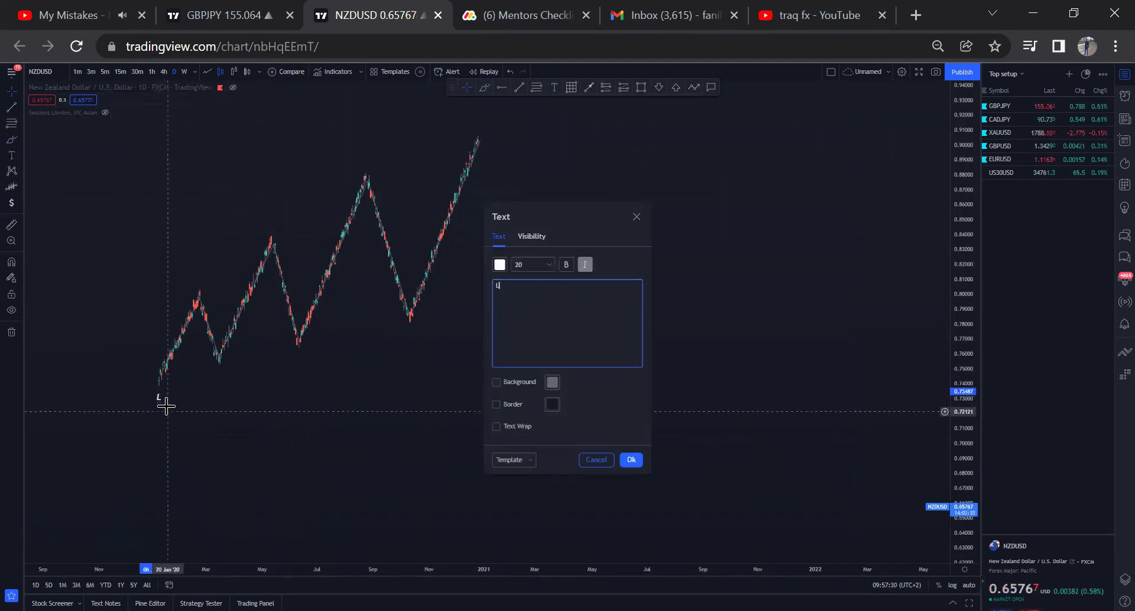
{"action": "left_click", "coordinate": [631, 460]}
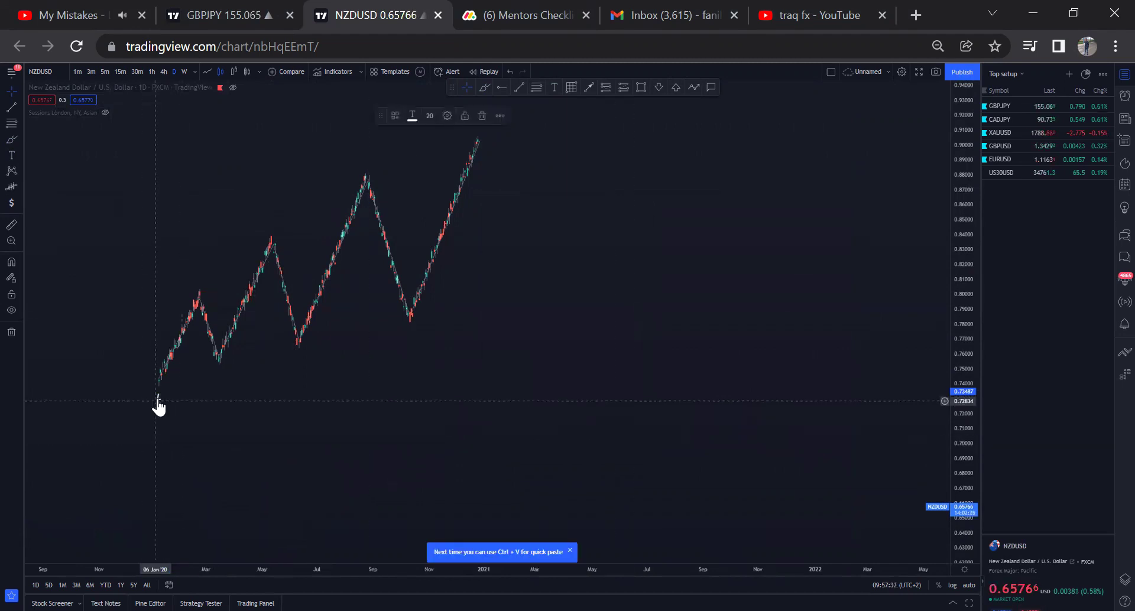
{"action": "mouse_move", "coordinate": [157, 400]}
{"action": "left_mouse_down"}
{"action": "mouse_move", "coordinate": [162, 378]}
{"action": "mouse_move", "coordinate": [163, 392]}
{"action": "left_mouse_up"}
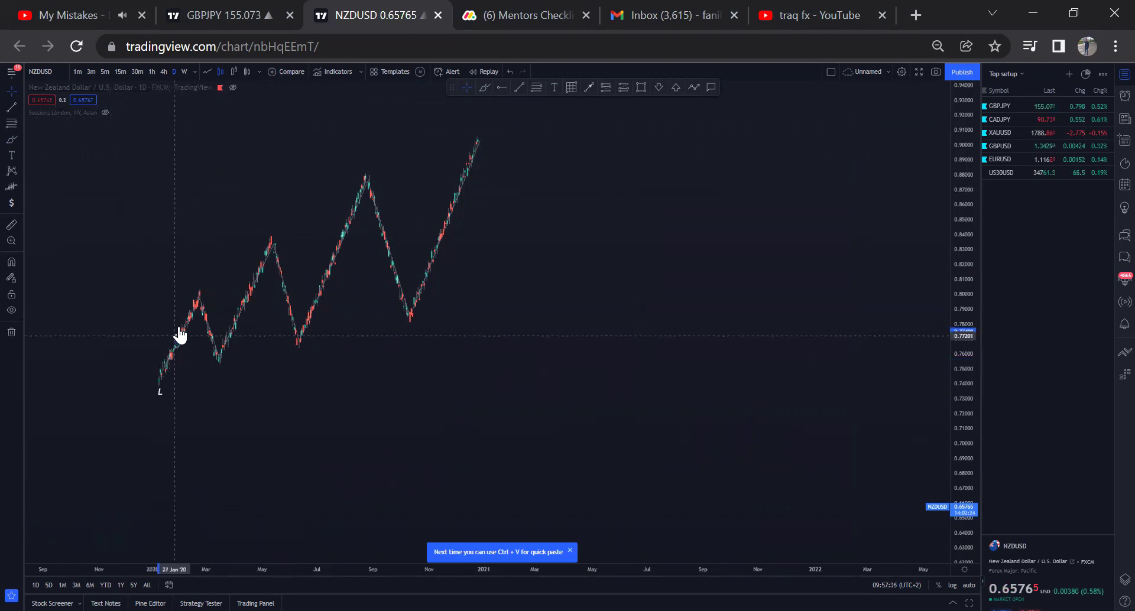
{"action": "double_click", "coordinate": [200, 291]}
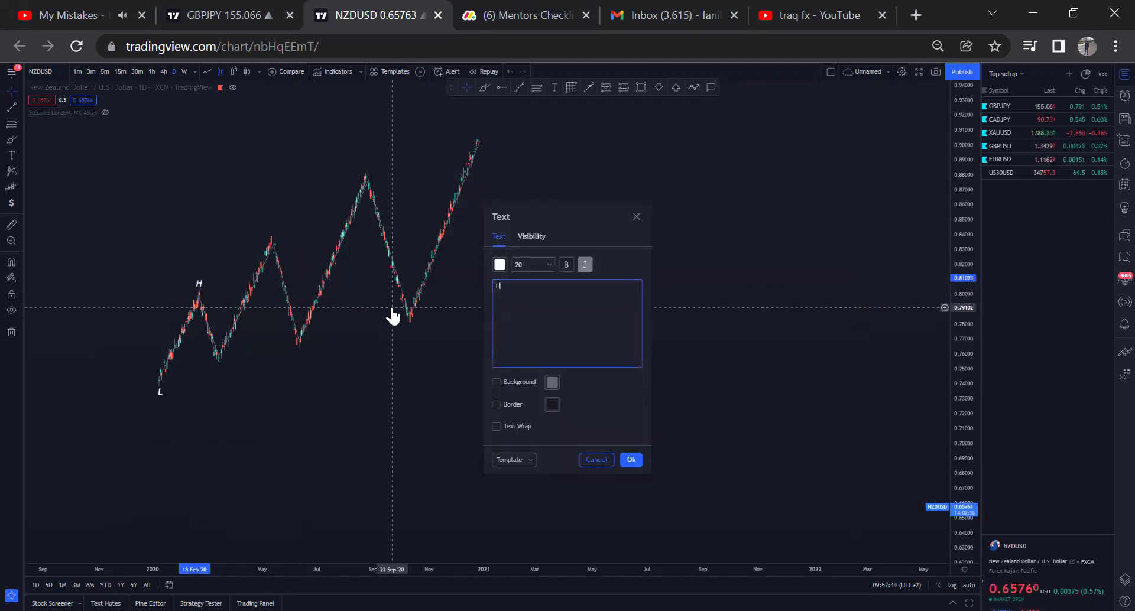
{"action": "left_click", "coordinate": [622, 462]}
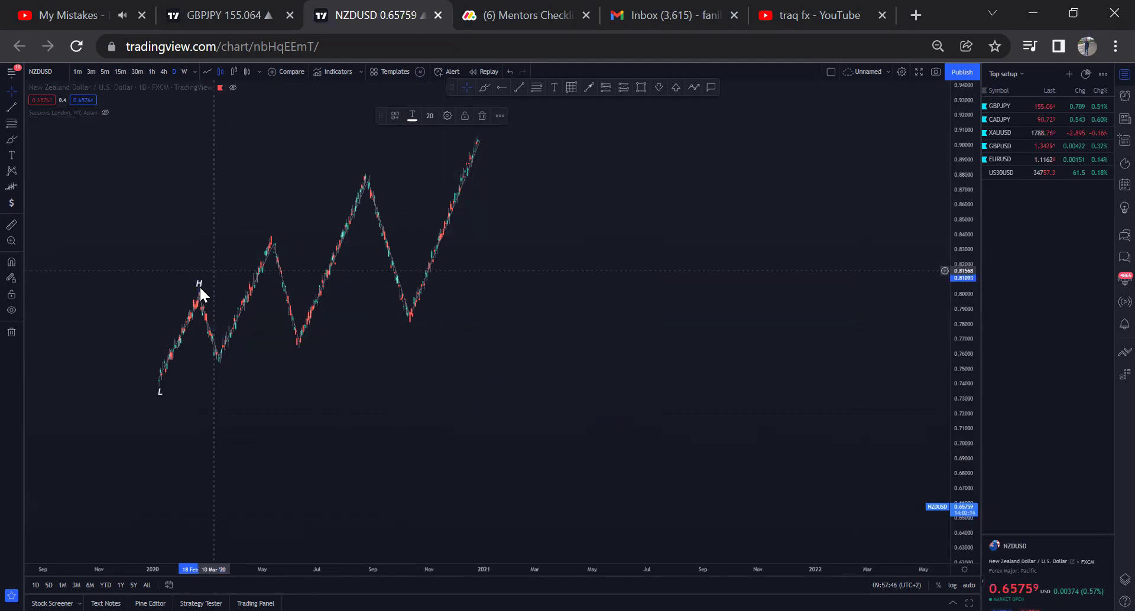
Circle the L and H points with the brush and remove both circles.
{"action": "left_click", "coordinate": [485, 88]}
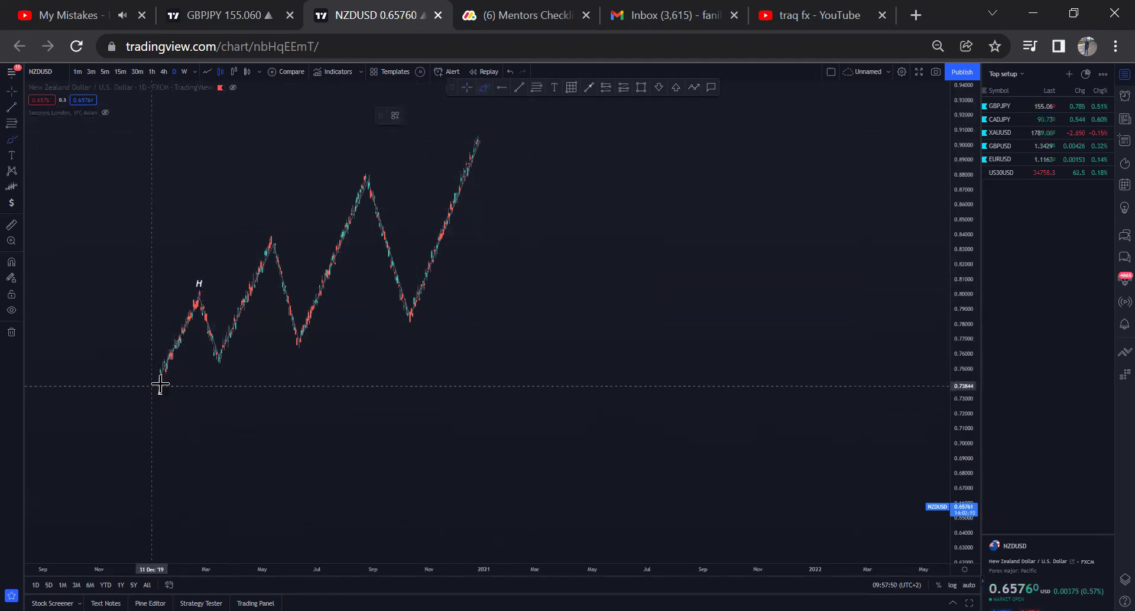
{"action": "left_click_drag", "start_coordinate": [147, 377], "coordinate": [160, 375]}
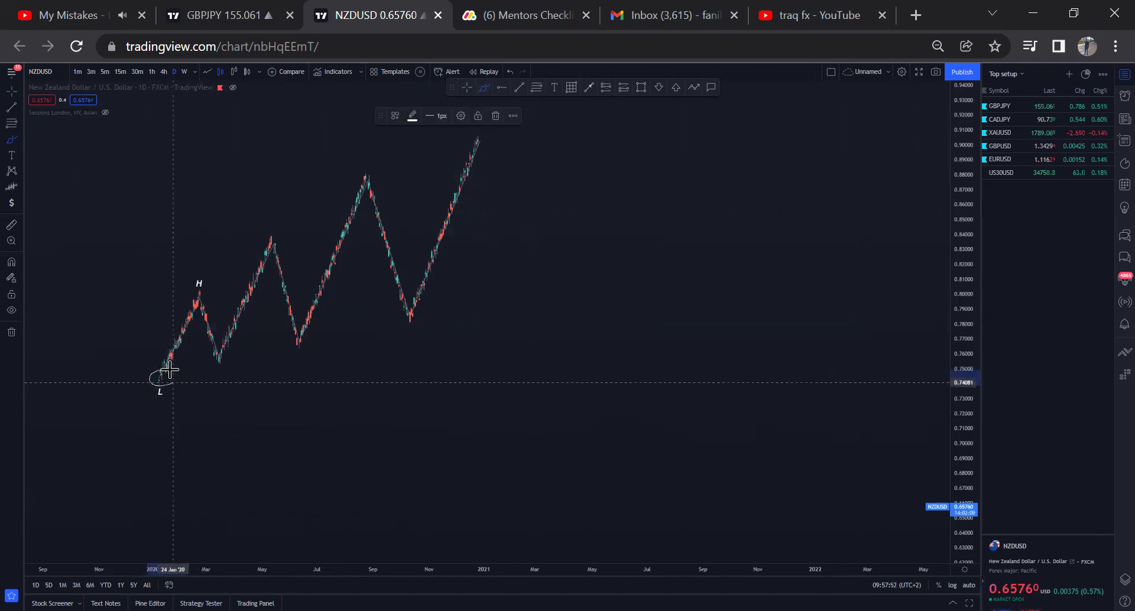
{"action": "mouse_move", "coordinate": [180, 295]}
{"action": "left_mouse_down"}
{"action": "mouse_move", "coordinate": [210, 292]}
{"action": "mouse_move", "coordinate": [191, 302]}
{"action": "left_mouse_up"}
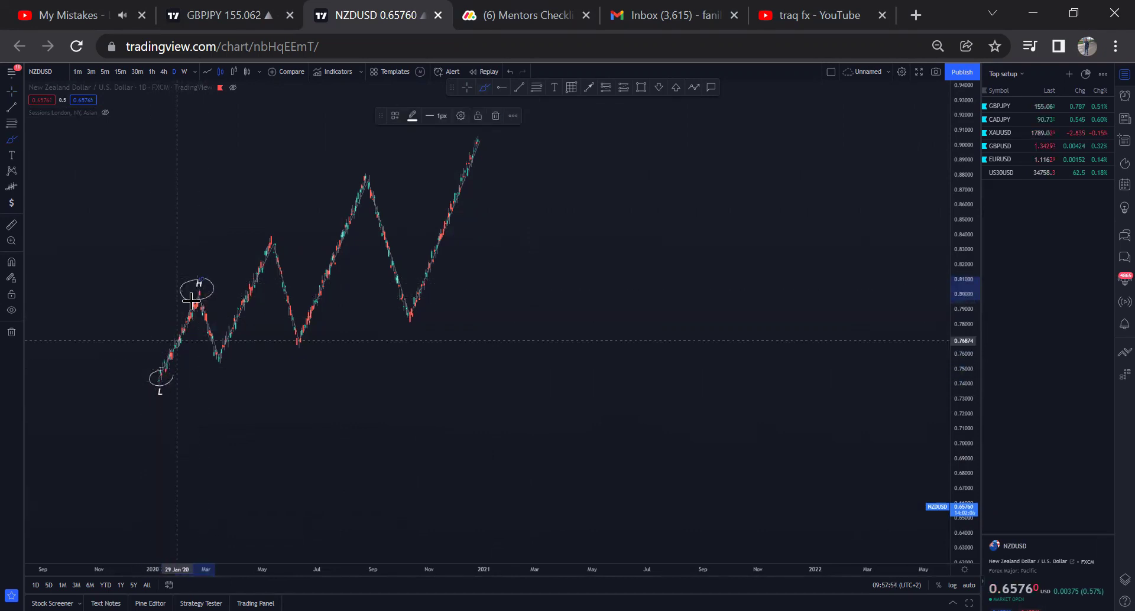
{"action": "left_click", "coordinate": [512, 69]}
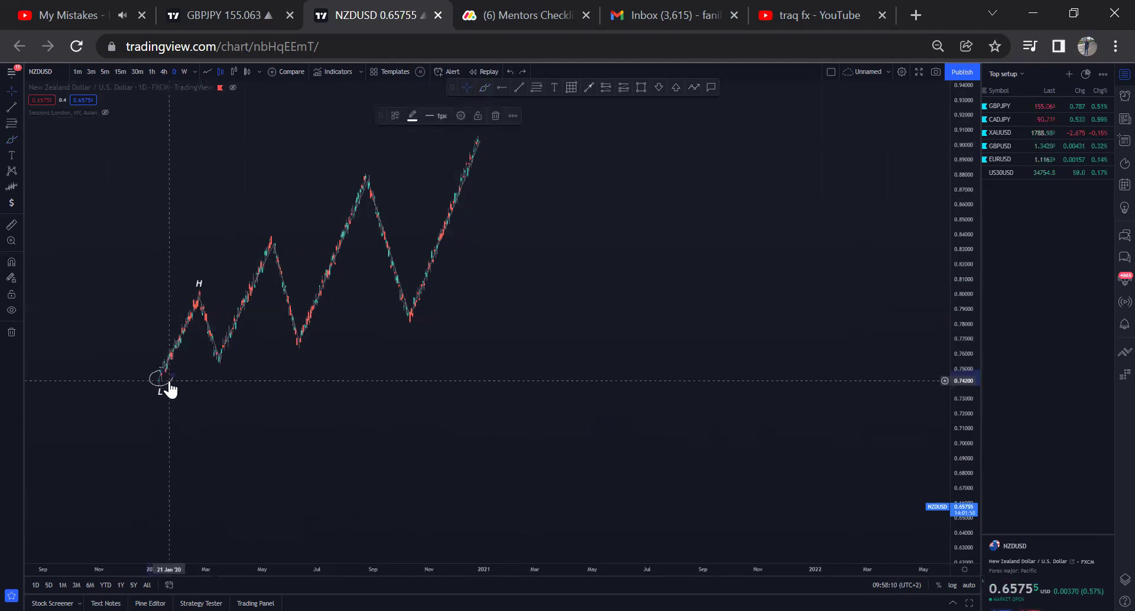
{"action": "key", "text": "Delete"}
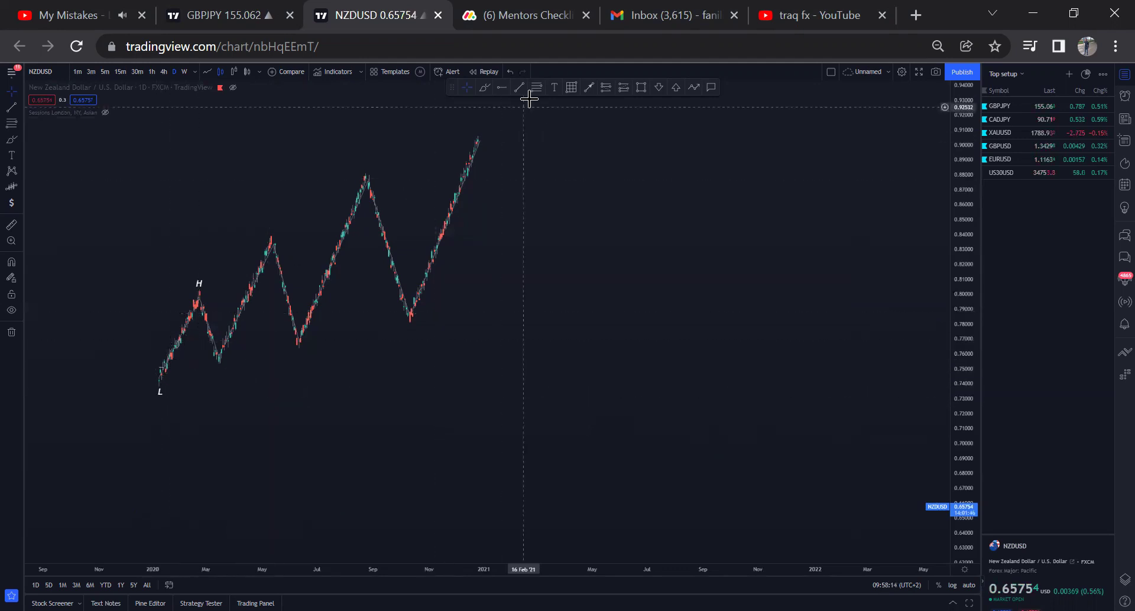
Add the text label "LH" directly beneath the zigzag's first pullback low.
{"action": "left_click", "coordinate": [553, 87]}
{"action": "left_click", "coordinate": [220, 365]}
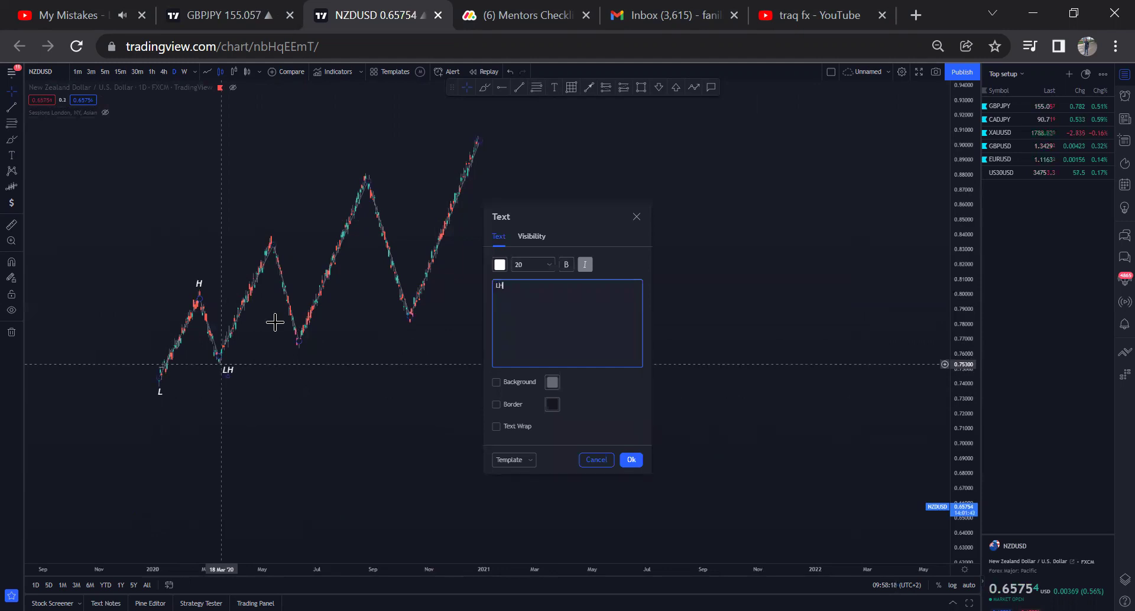
{"action": "left_click", "coordinate": [626, 456]}
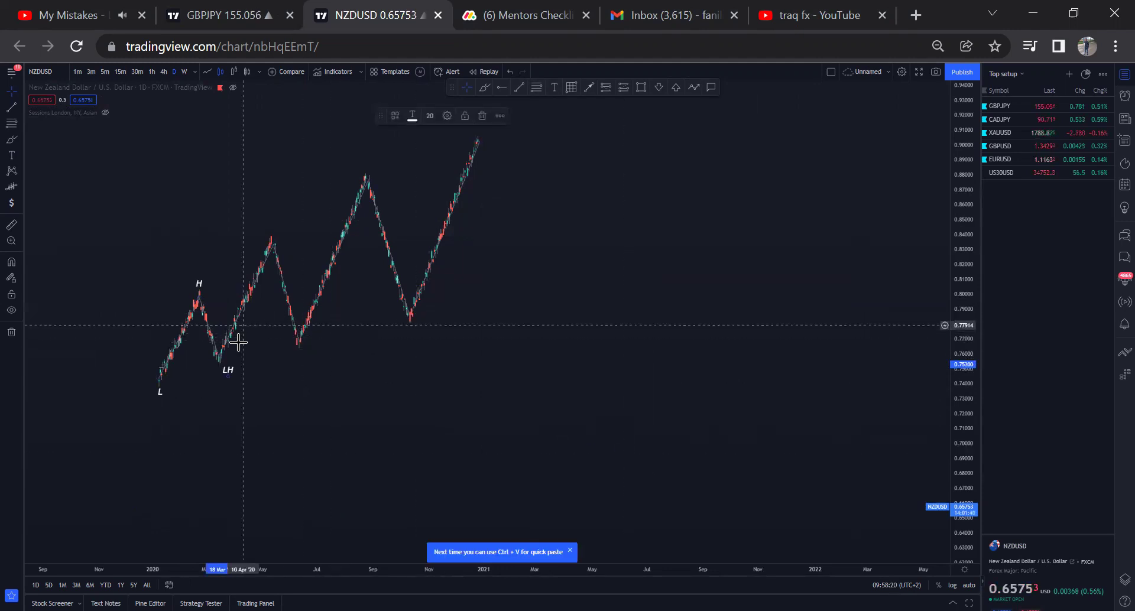
{"action": "left_click_drag", "start_coordinate": [229, 371], "coordinate": [220, 367]}
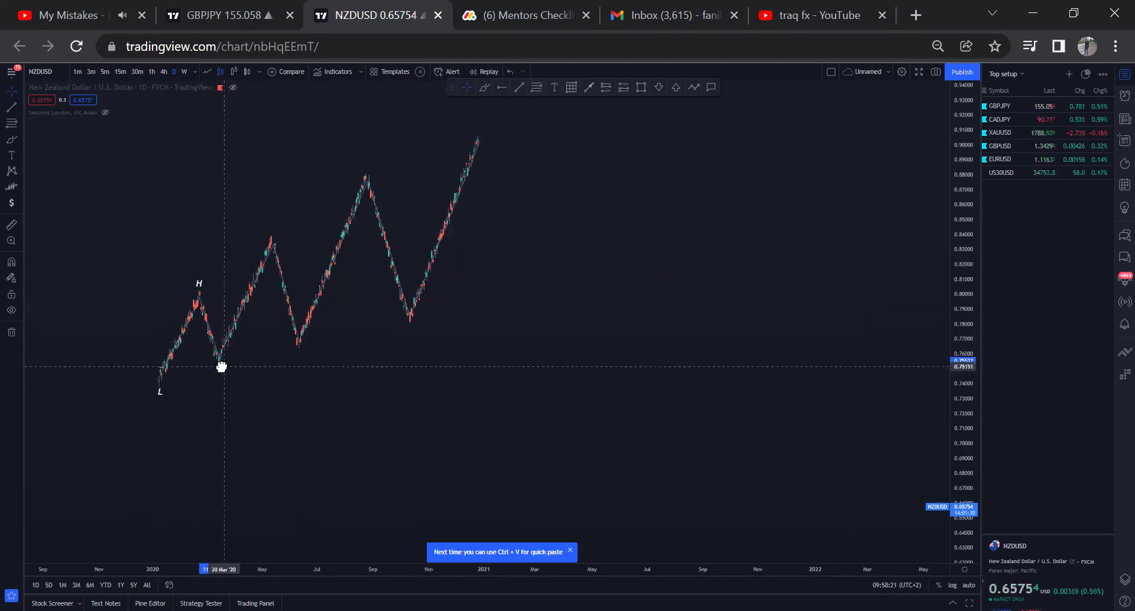
{"action": "left_click", "coordinate": [256, 362]}
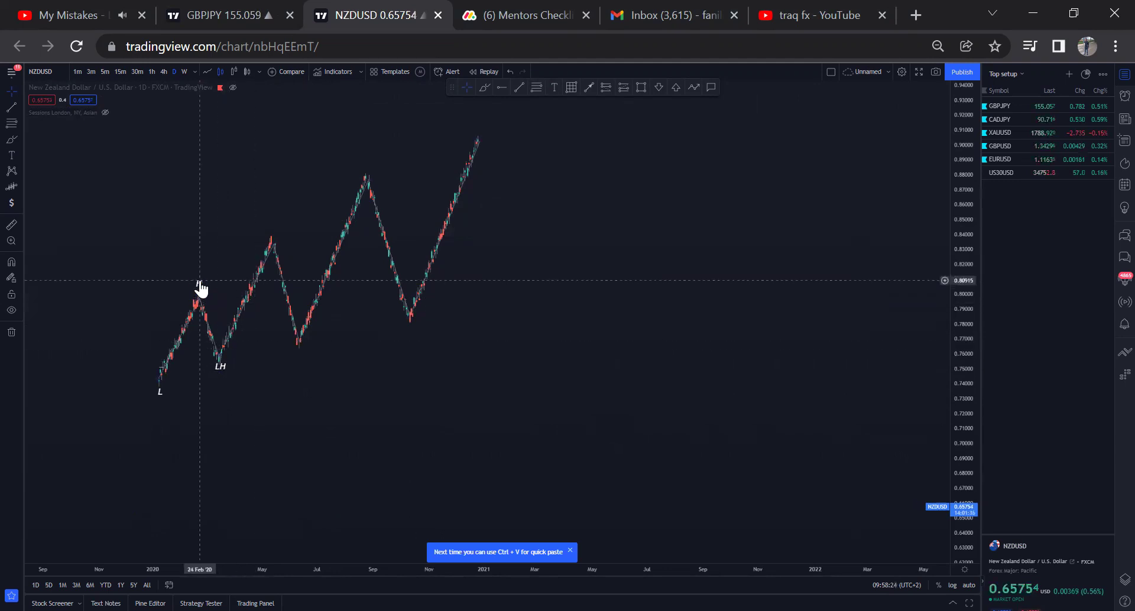
Duplicate the H label above the zigzag's second peak and change its text to "HH".
{"action": "left_click_drag", "start_coordinate": [201, 288], "coordinate": [245, 262]}
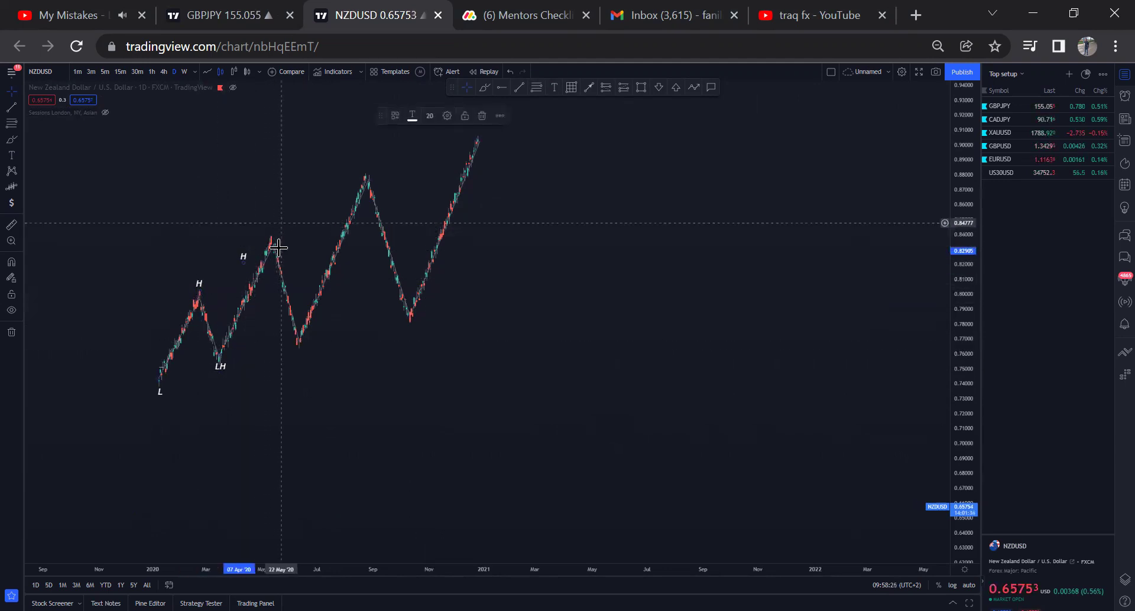
{"action": "left_click_drag", "start_coordinate": [244, 259], "coordinate": [263, 235]}
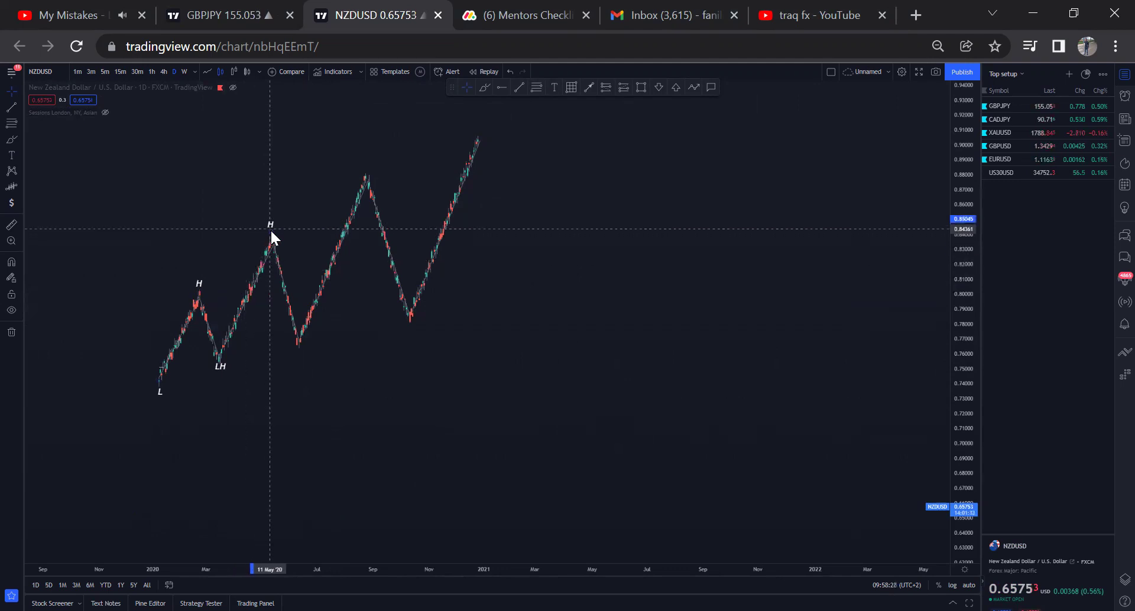
{"action": "double_click", "coordinate": [271, 226]}
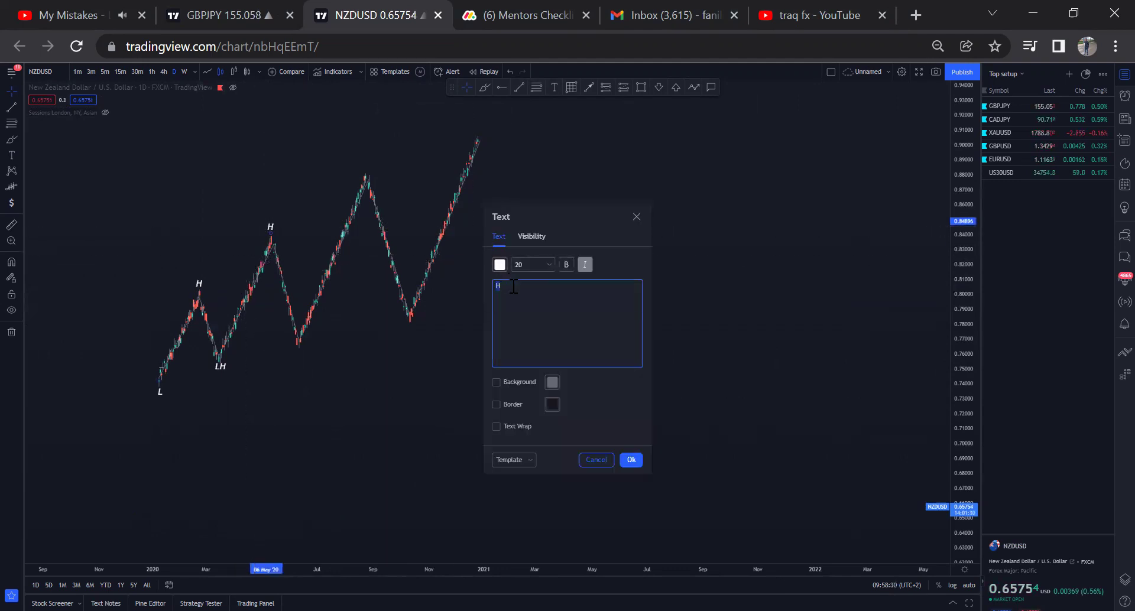
{"action": "left_click", "coordinate": [632, 460]}
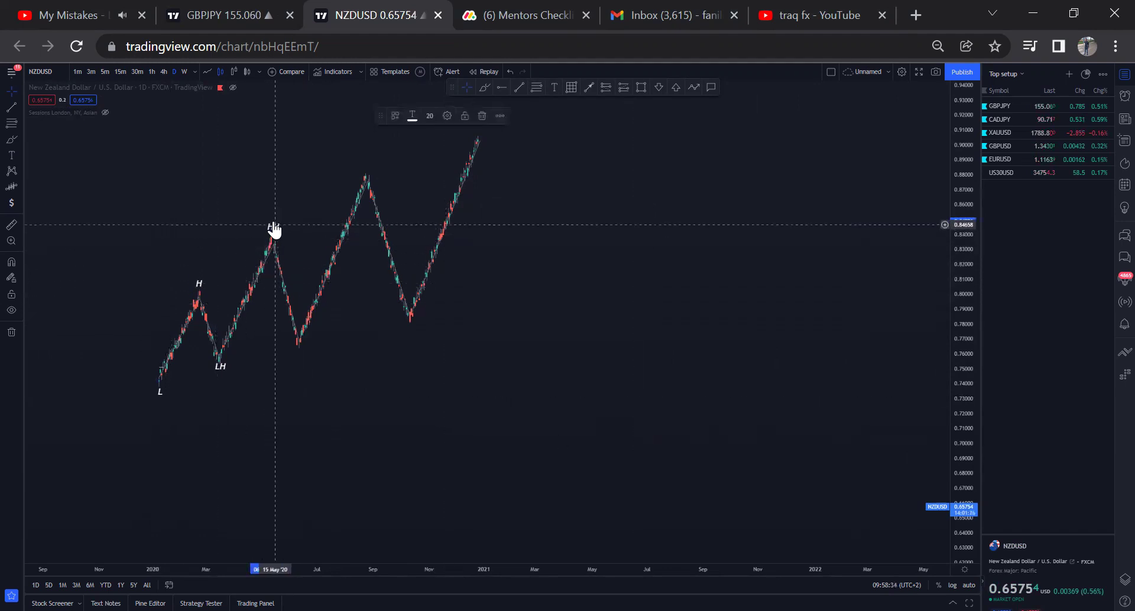
Mark the HH and H peaks with brush circles and undo both strokes.
{"action": "left_click", "coordinate": [485, 87]}
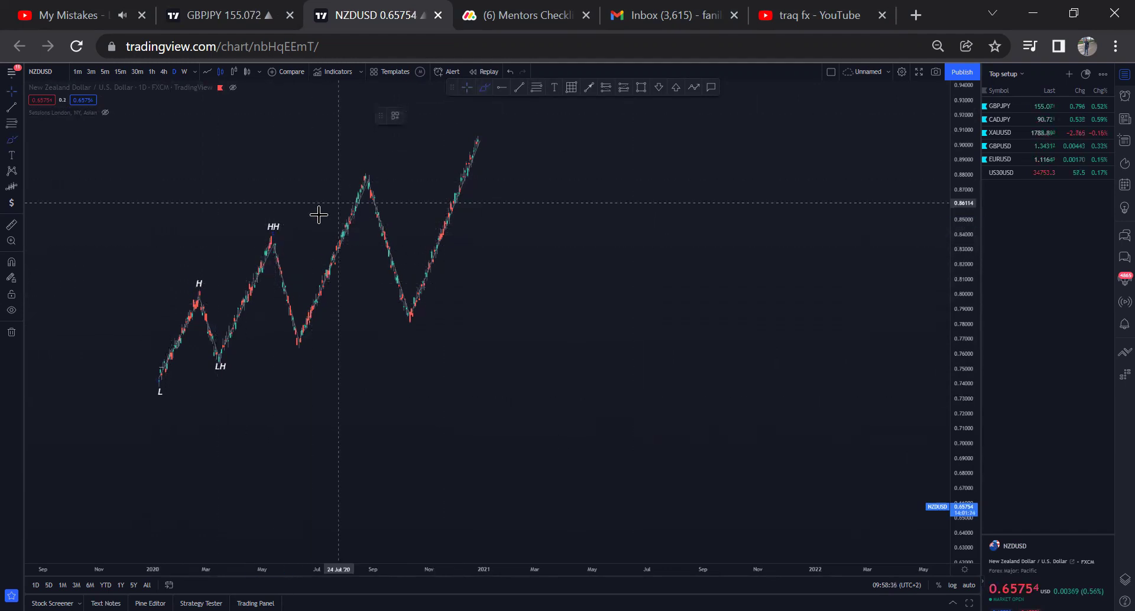
{"action": "mouse_move", "coordinate": [274, 230]}
{"action": "left_mouse_down"}
{"action": "mouse_move", "coordinate": [296, 233]}
{"action": "mouse_move", "coordinate": [274, 236]}
{"action": "left_mouse_up"}
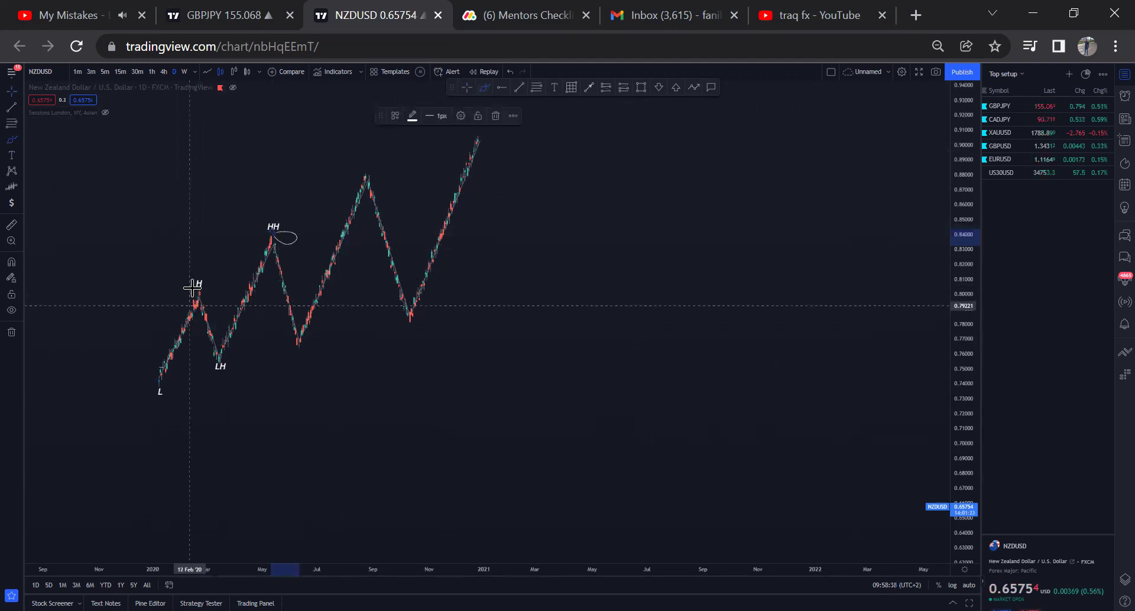
{"action": "left_click_drag", "start_coordinate": [193, 302], "coordinate": [194, 298]}
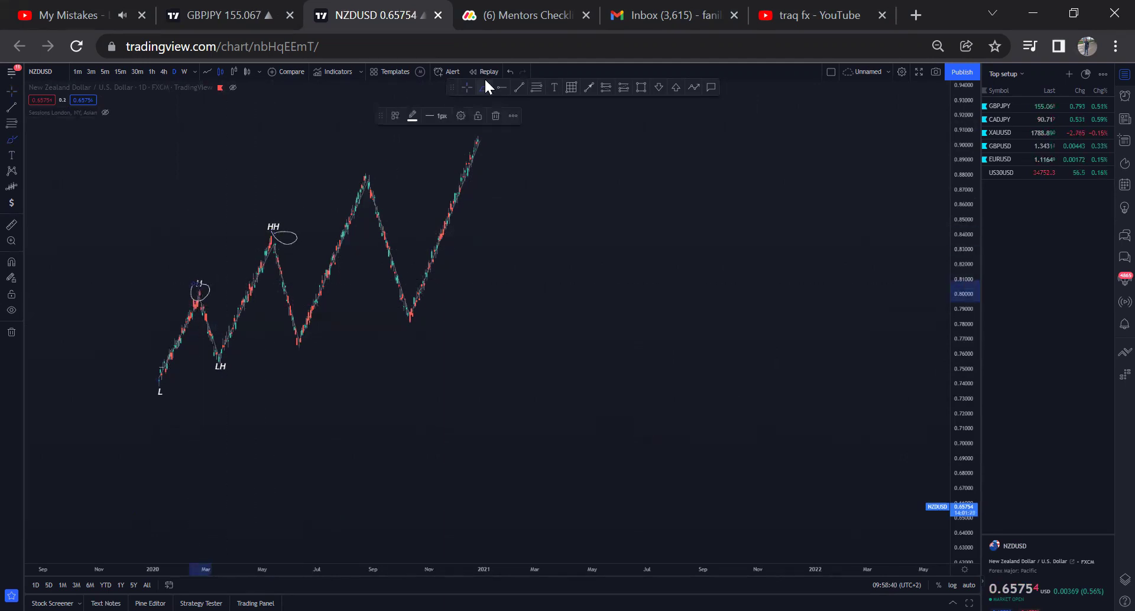
{"action": "left_click", "coordinate": [515, 72]}
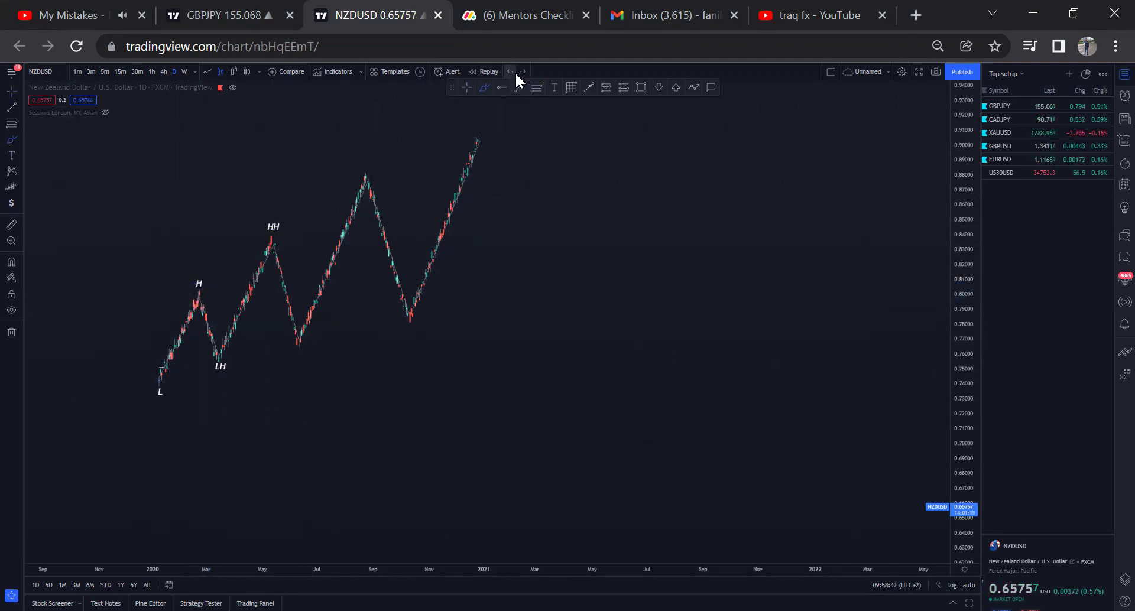
{"action": "left_click", "coordinate": [467, 87]}
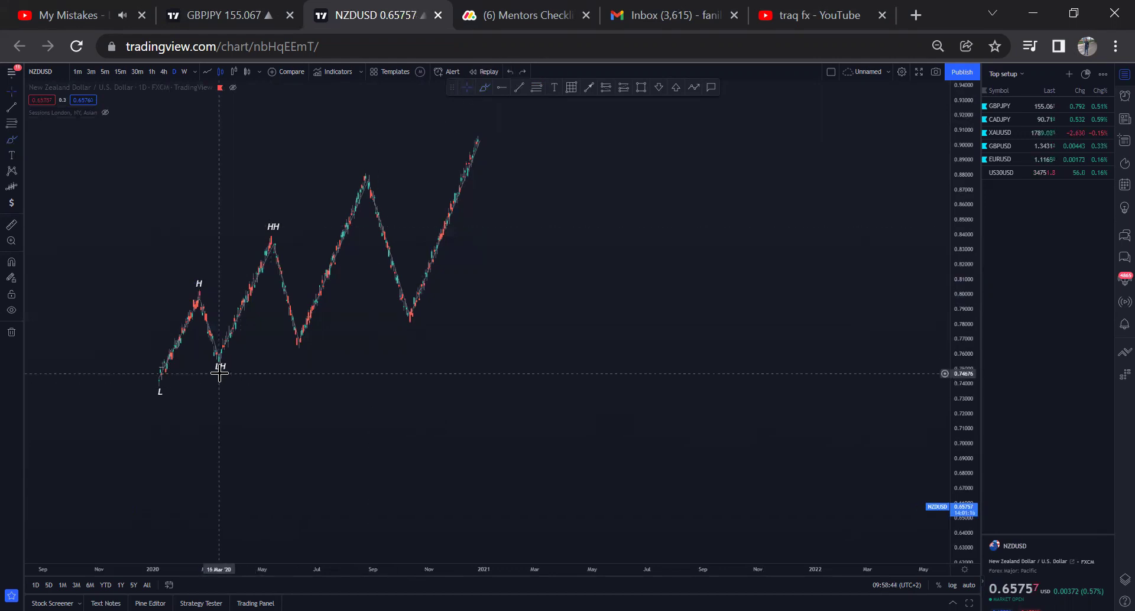
Duplicate the LH label beneath the second and third pullback lows and the HH label above the third peak.
{"action": "left_click_drag", "start_coordinate": [219, 374], "coordinate": [300, 357]}
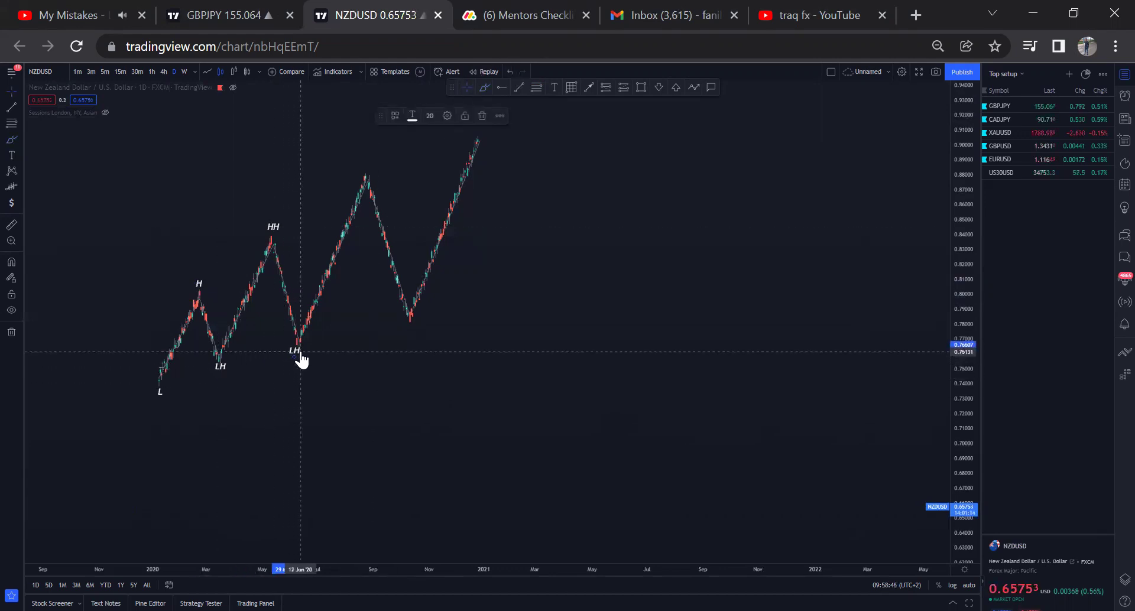
{"action": "left_click_drag", "start_coordinate": [273, 230], "coordinate": [381, 165]}
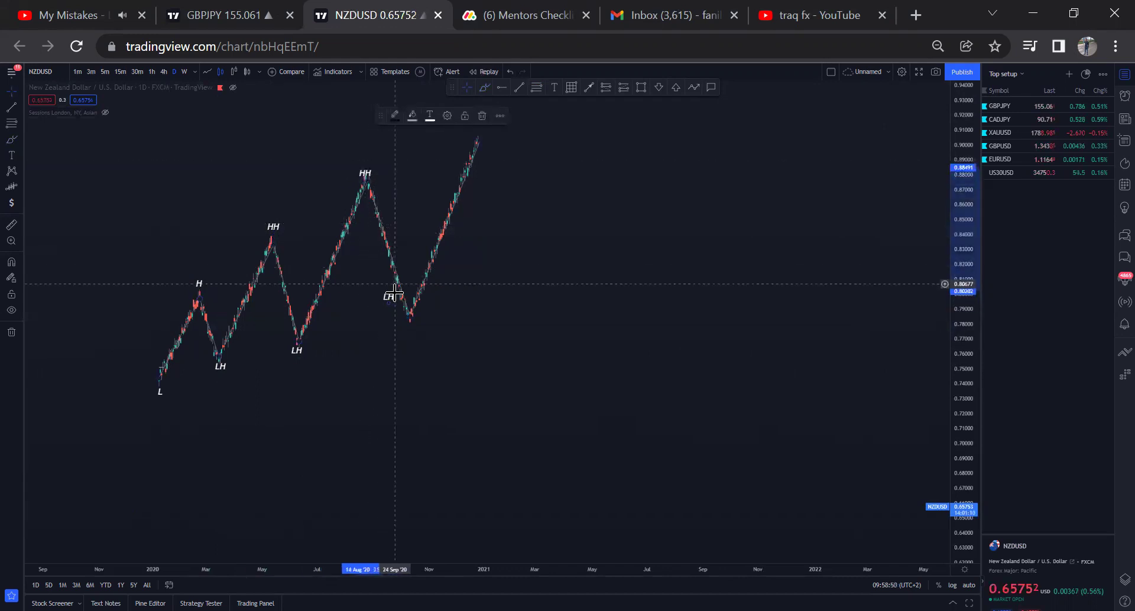
{"action": "left_click_drag", "start_coordinate": [391, 296], "coordinate": [416, 321]}
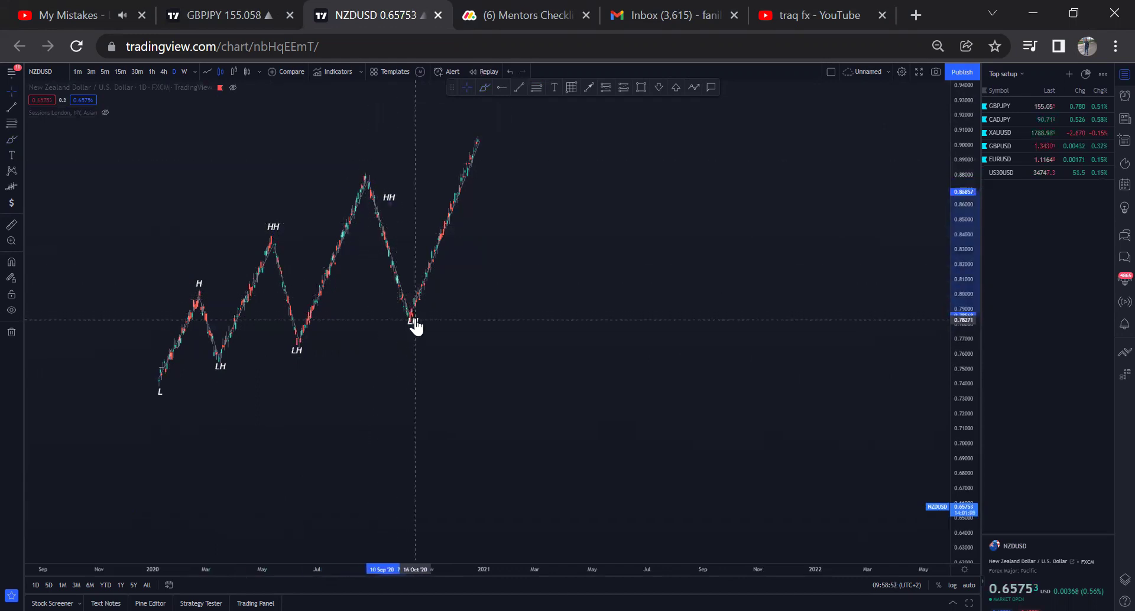
{"action": "left_click_drag", "start_coordinate": [392, 197], "coordinate": [366, 159]}
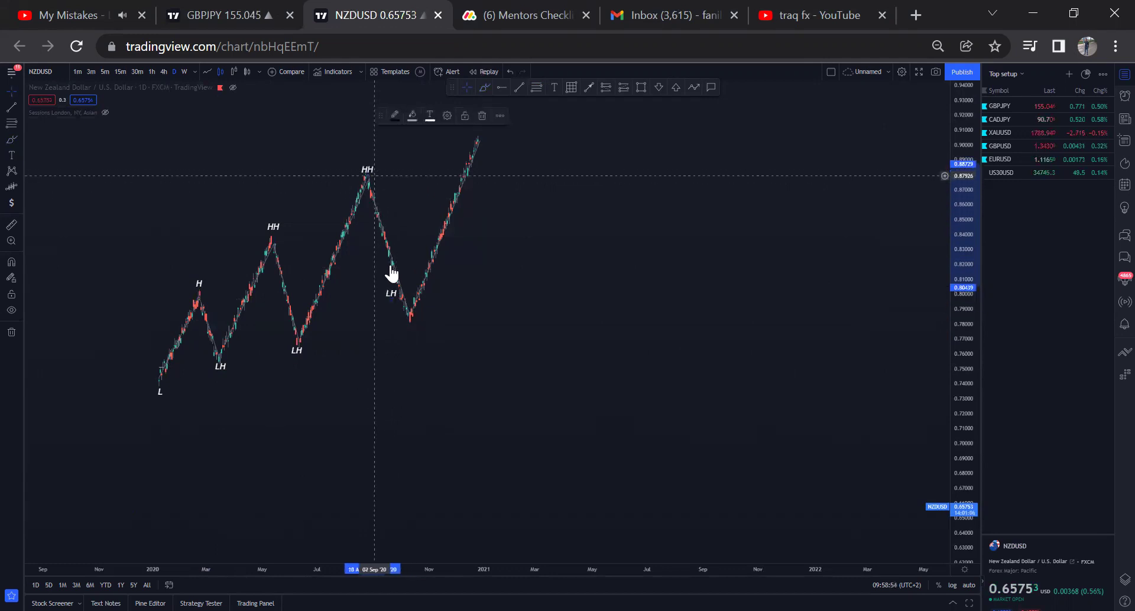
{"action": "key", "text": "Delete"}
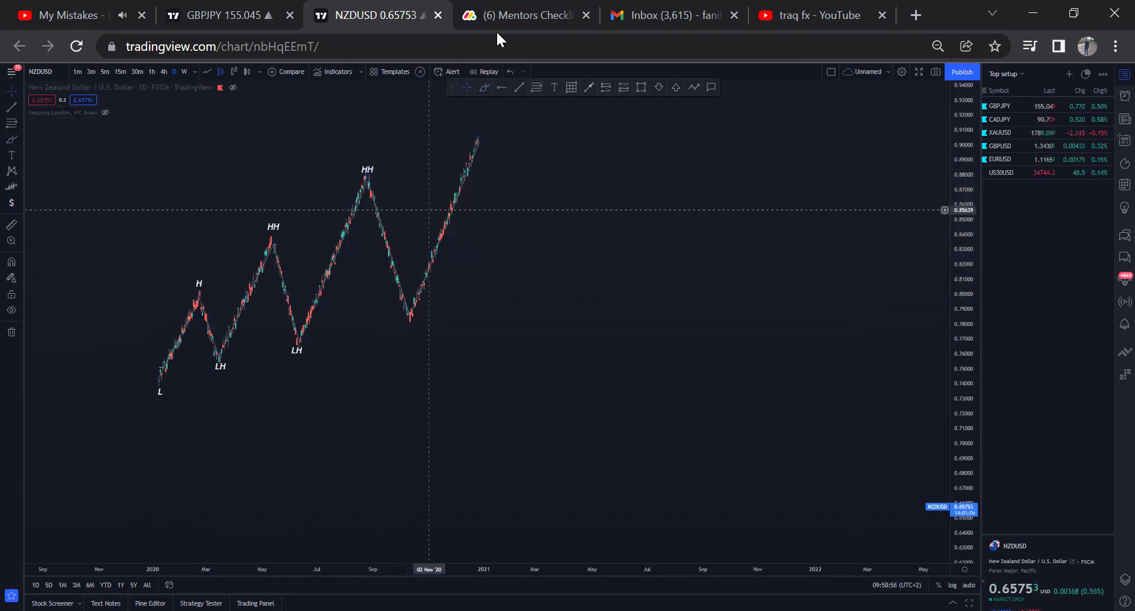
{"action": "left_click_drag", "start_coordinate": [297, 354], "coordinate": [436, 326]}
{"action": "left_click", "coordinate": [443, 314]}
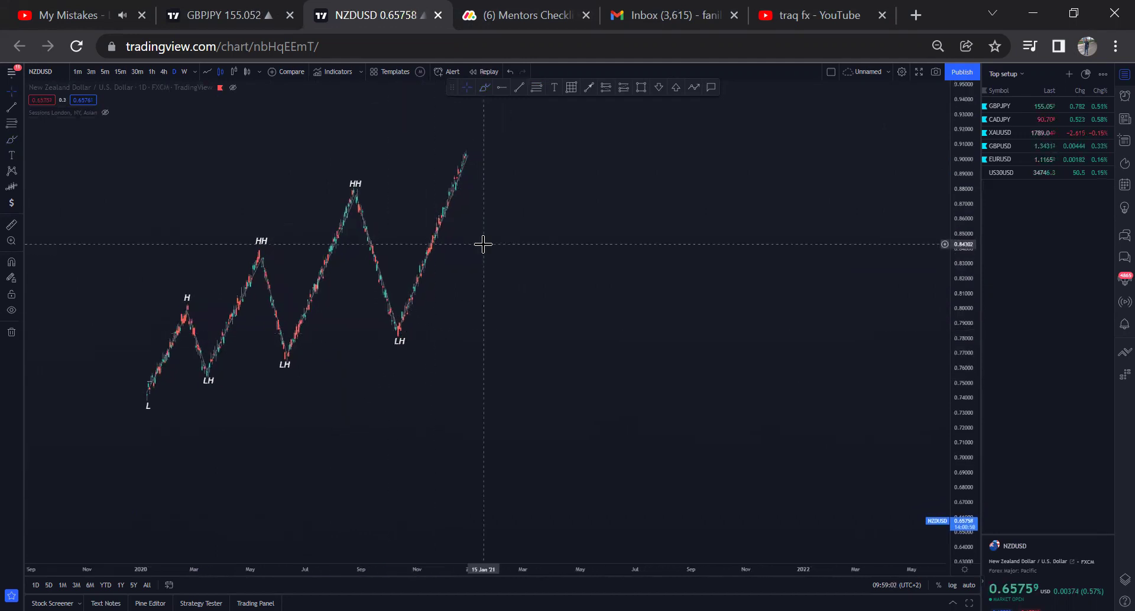
Circle the third and second pullback lows, with their LH labels, using the brush.
{"action": "left_click_drag", "start_coordinate": [482, 271], "coordinate": [512, 254]}
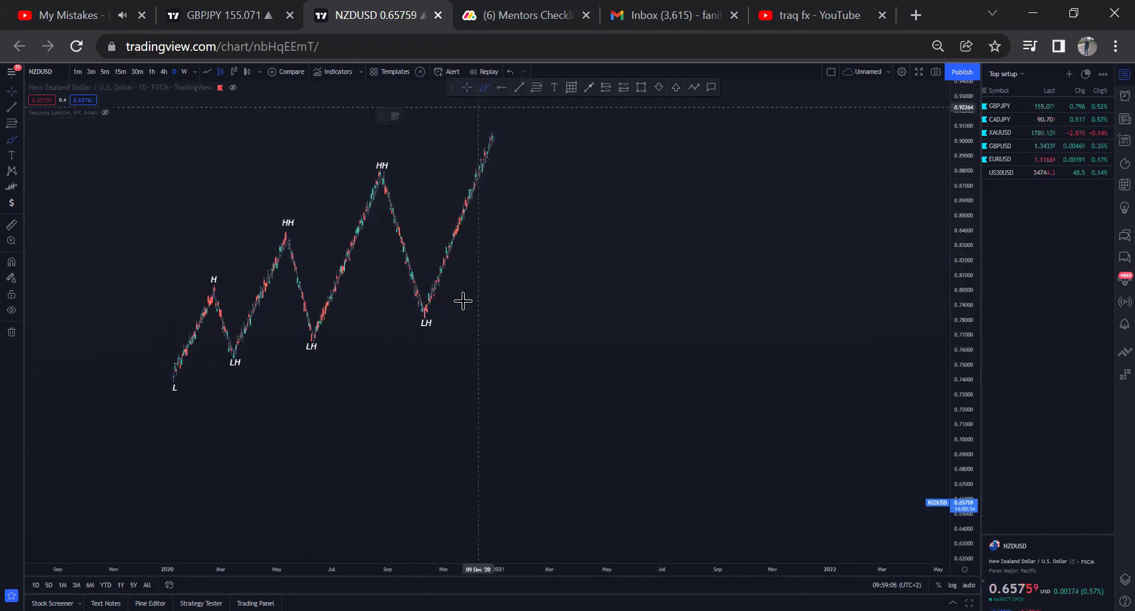
{"action": "mouse_move", "coordinate": [444, 304]}
{"action": "left_mouse_down"}
{"action": "mouse_move", "coordinate": [428, 335]}
{"action": "mouse_move", "coordinate": [417, 294]}
{"action": "left_mouse_up"}
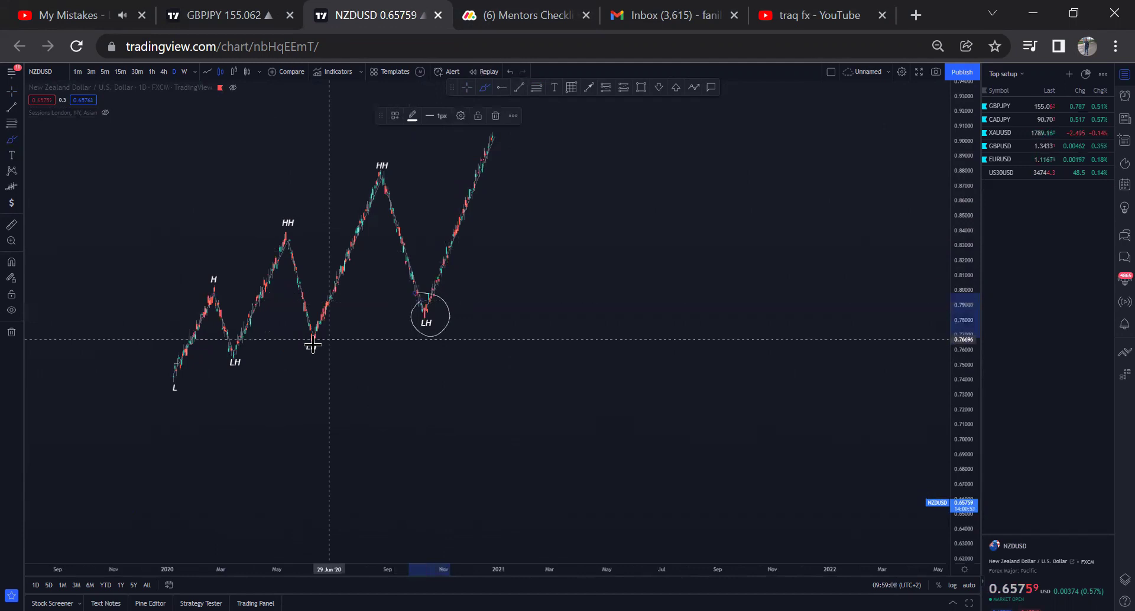
{"action": "mouse_move", "coordinate": [312, 344]}
{"action": "left_mouse_down"}
{"action": "mouse_move", "coordinate": [298, 322]}
{"action": "mouse_move", "coordinate": [322, 331]}
{"action": "left_mouse_up"}
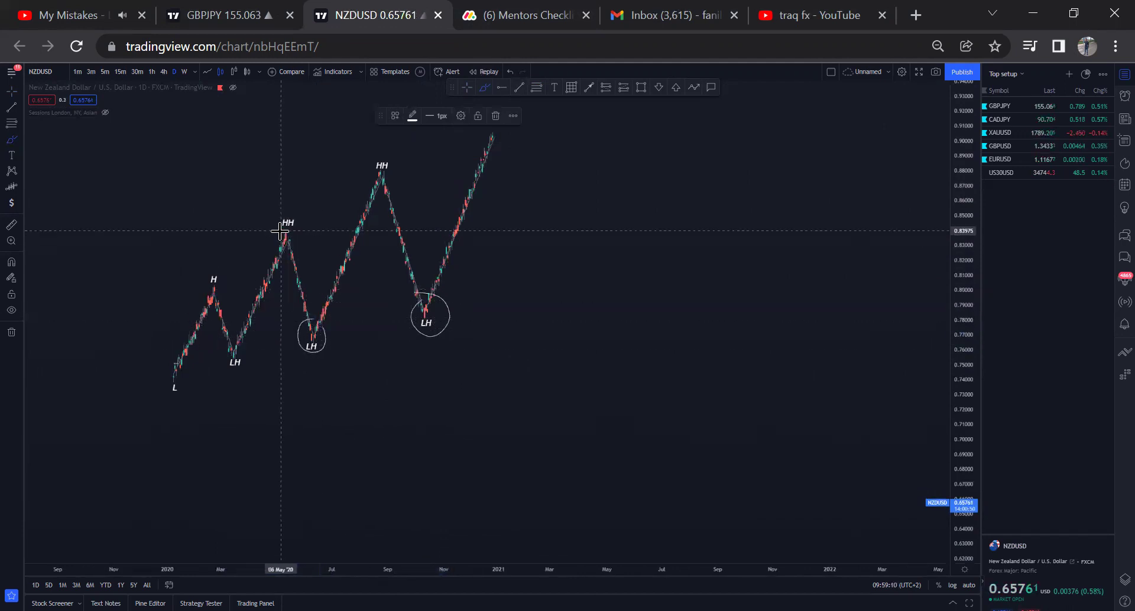
Brush horizontal lines extending from the H and both HH peaks, and undo those at the H and the third peak.
{"action": "left_click_drag", "start_coordinate": [282, 231], "coordinate": [338, 231]}
{"action": "left_click_drag", "start_coordinate": [215, 286], "coordinate": [281, 286]}
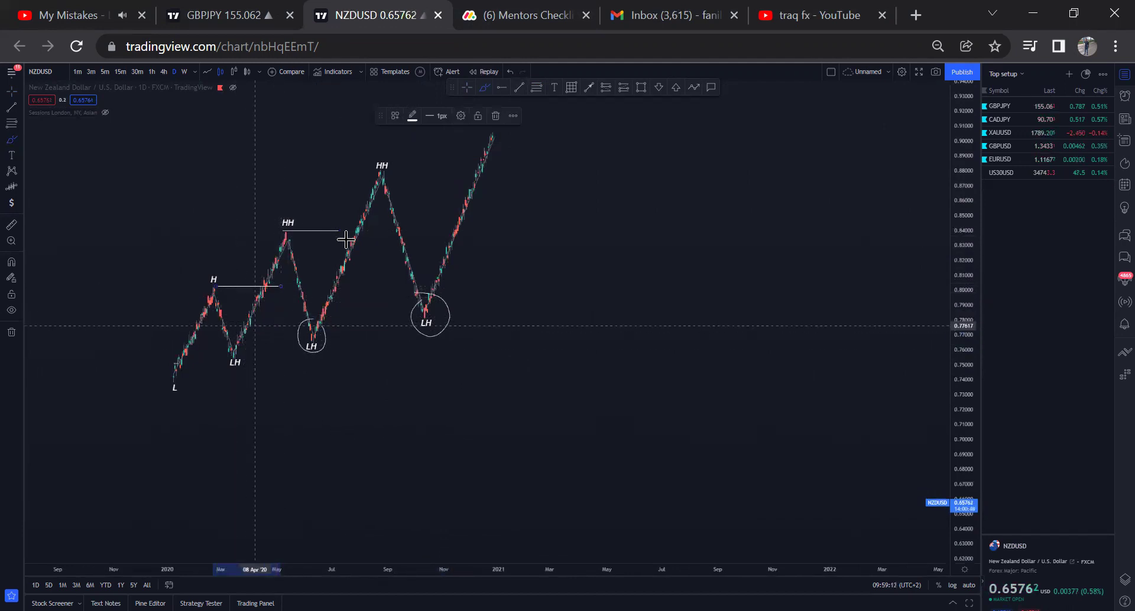
{"action": "left_click_drag", "start_coordinate": [383, 169], "coordinate": [471, 170]}
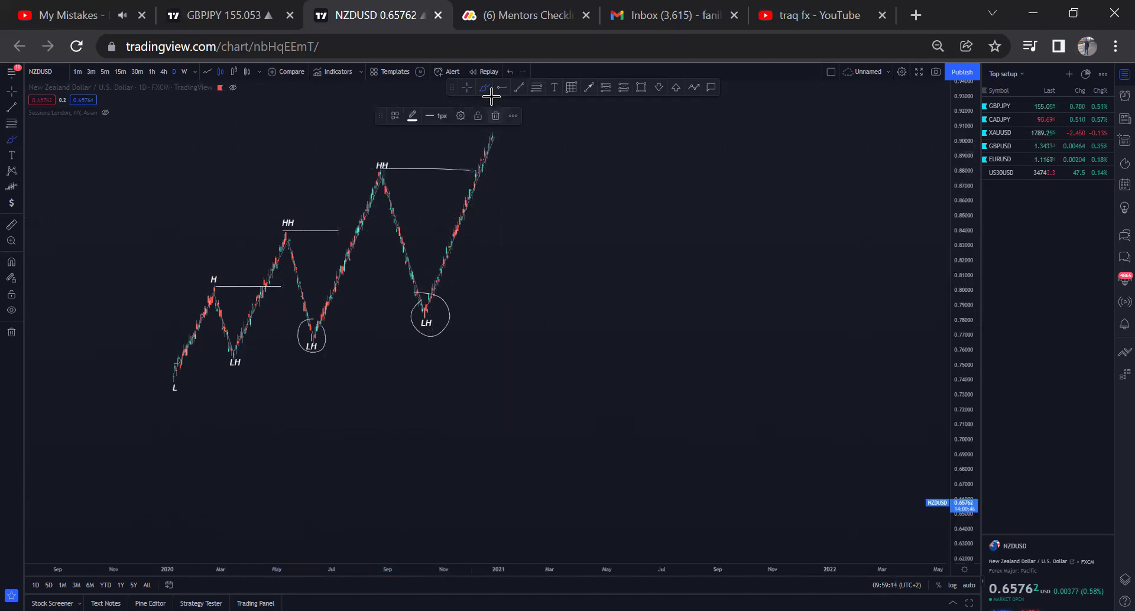
{"action": "left_click", "coordinate": [508, 71]}
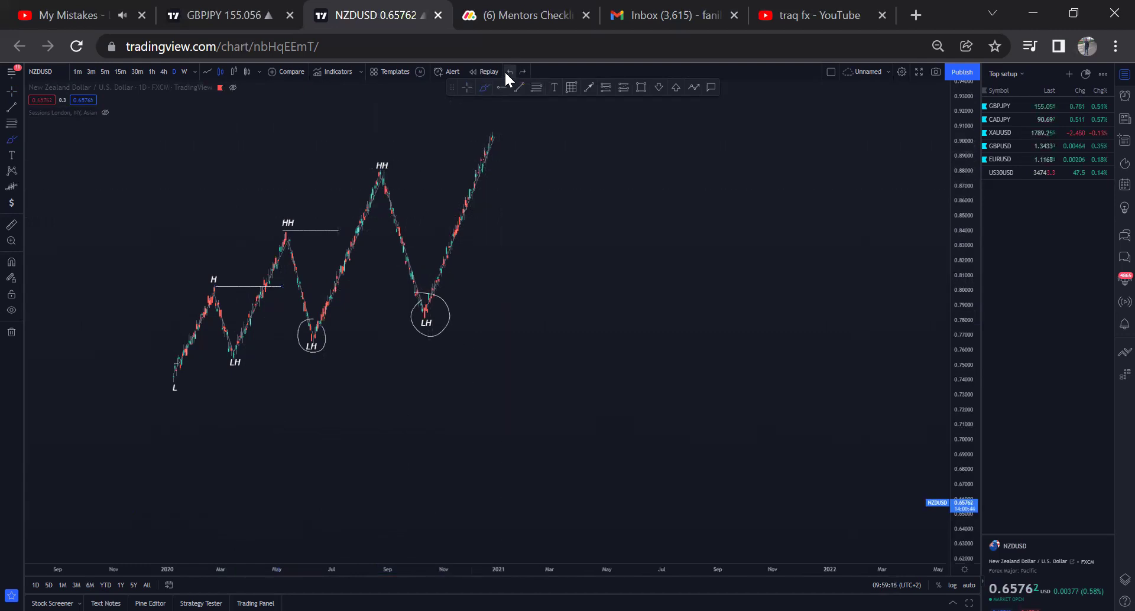
{"action": "left_click", "coordinate": [506, 72]}
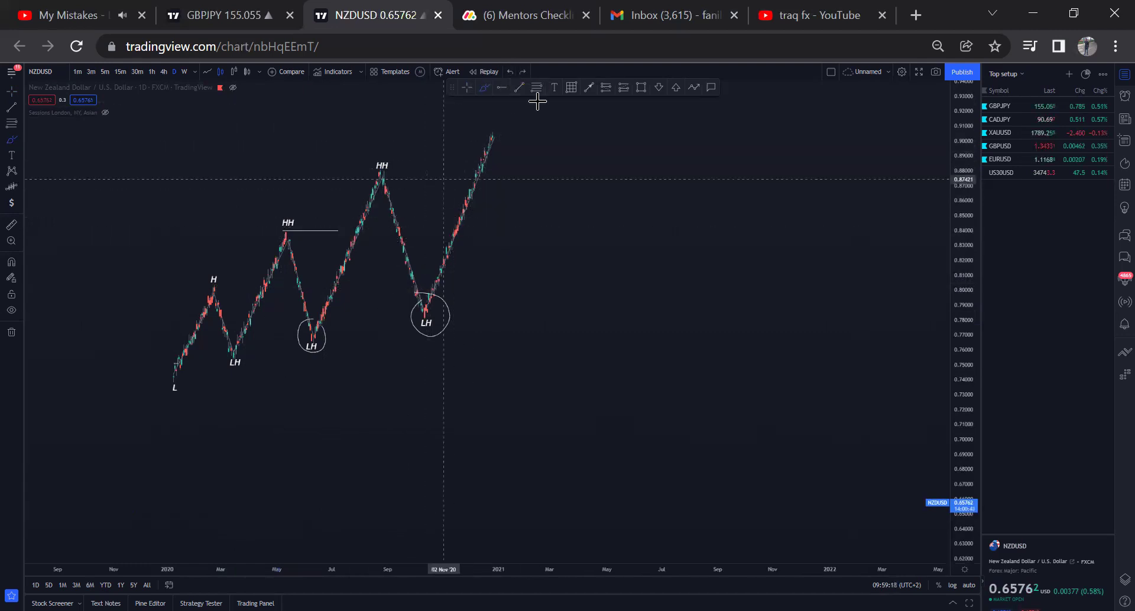
Delete the circle around the last LH and move the final rising leg's end point well above the last HH.
{"action": "left_click_drag", "start_coordinate": [491, 136], "coordinate": [467, 208]}
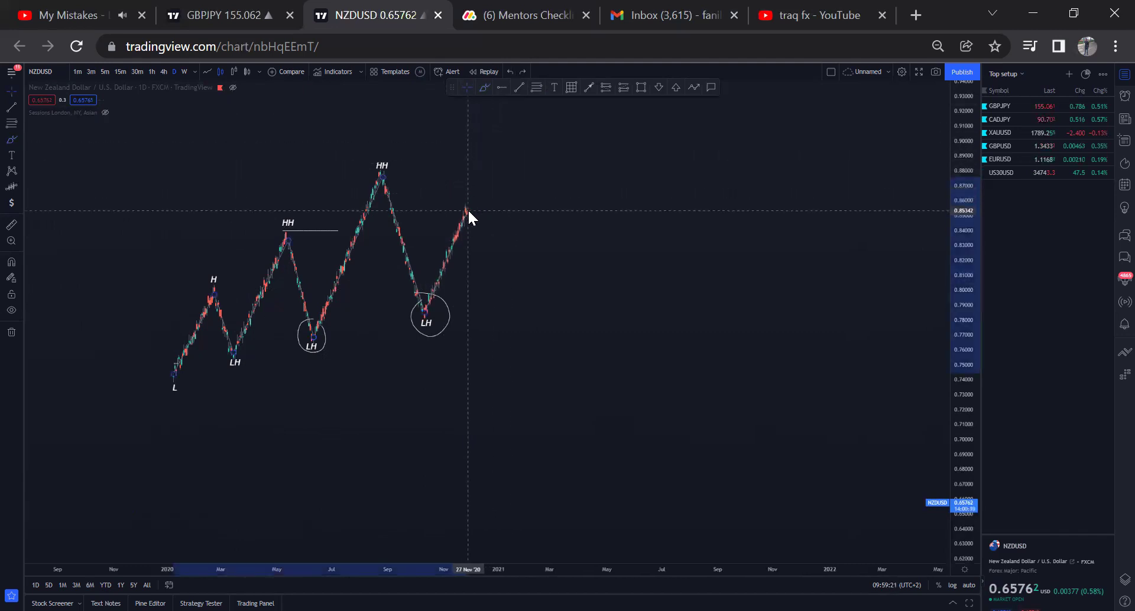
{"action": "left_click", "coordinate": [441, 306]}
{"action": "key", "text": "Delete"}
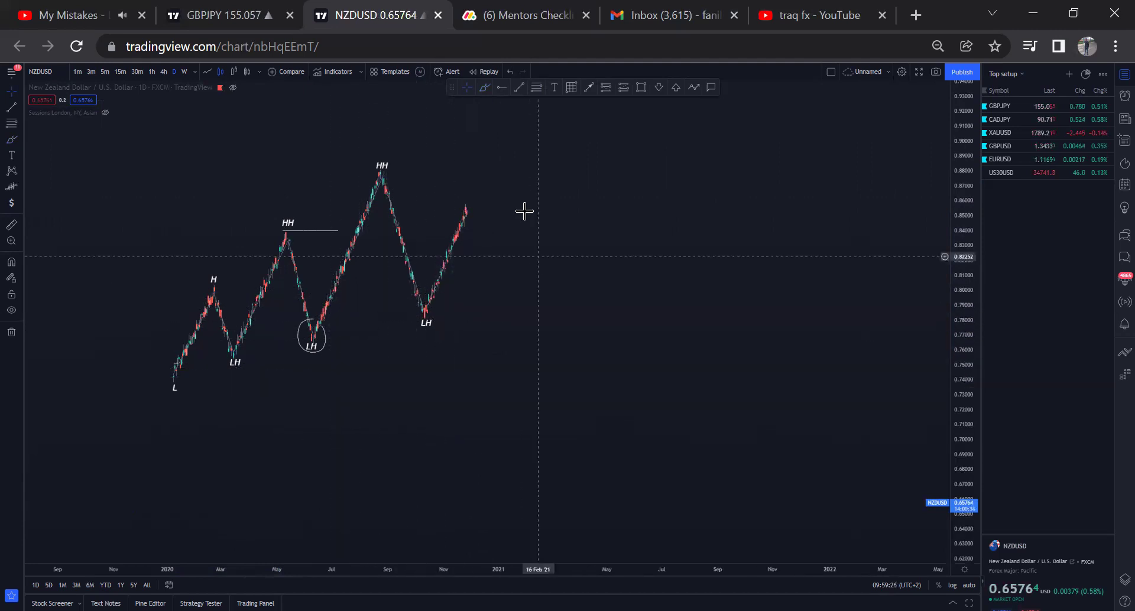
{"action": "left_click_drag", "start_coordinate": [466, 208], "coordinate": [487, 122]}
{"action": "left_click", "coordinate": [507, 223]}
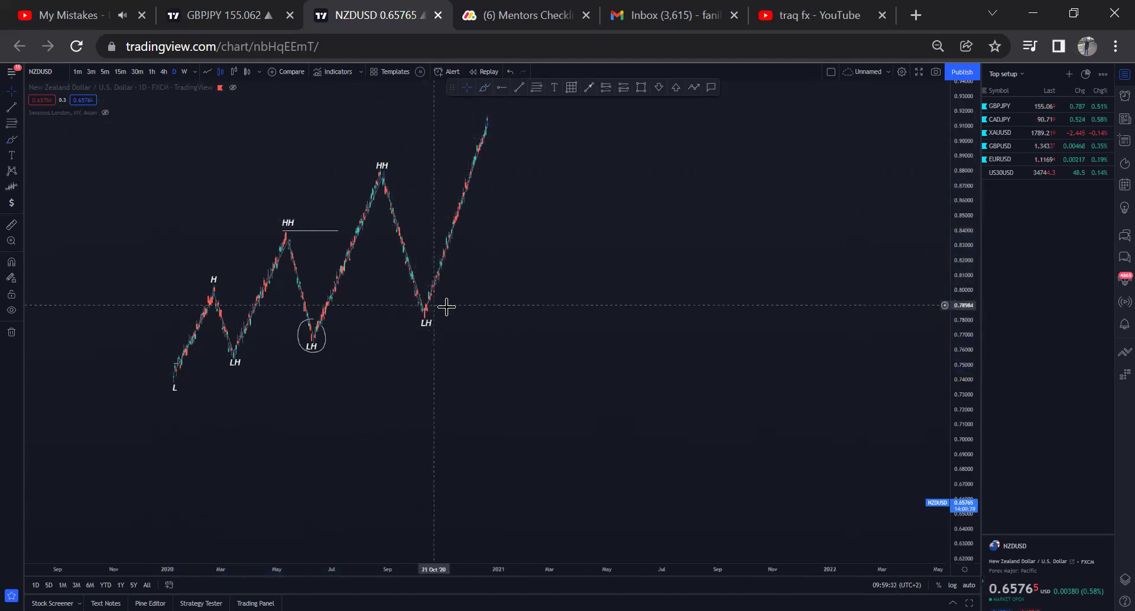
Draw a wide rectangle zone extending from the last LH low and delete it.
{"action": "left_click", "coordinate": [639, 88]}
{"action": "left_click", "coordinate": [426, 307]}
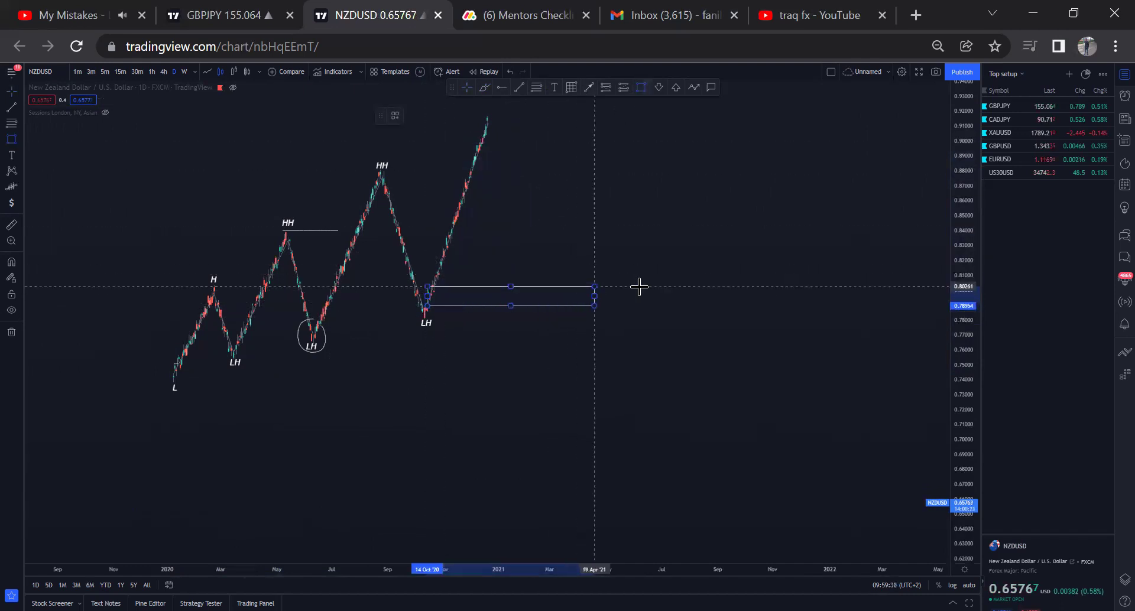
{"action": "left_click", "coordinate": [591, 329]}
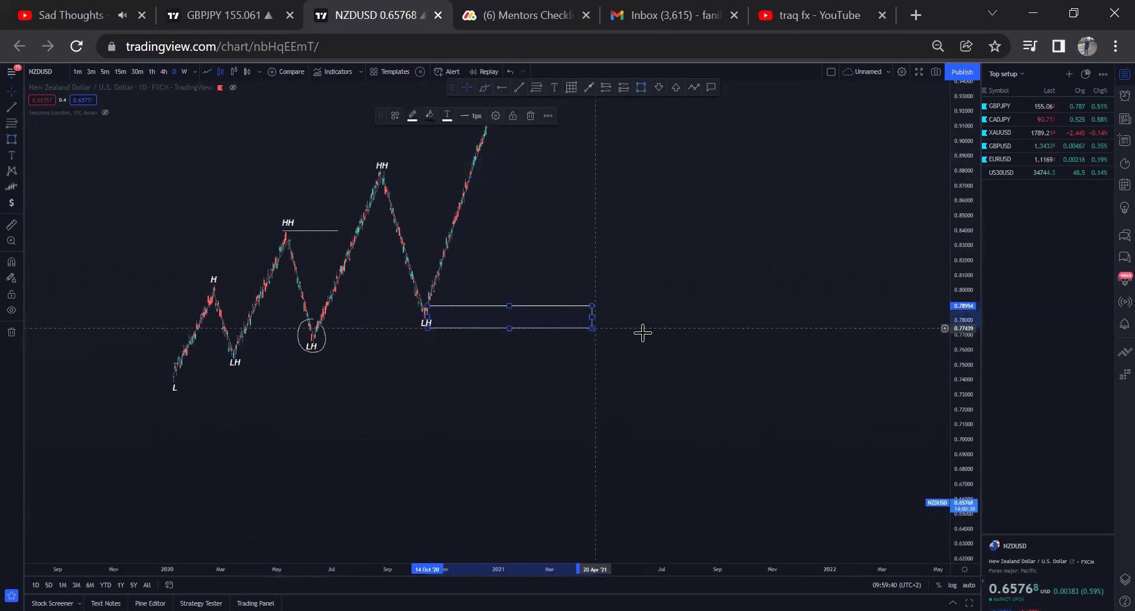
{"action": "key", "text": "Delete"}
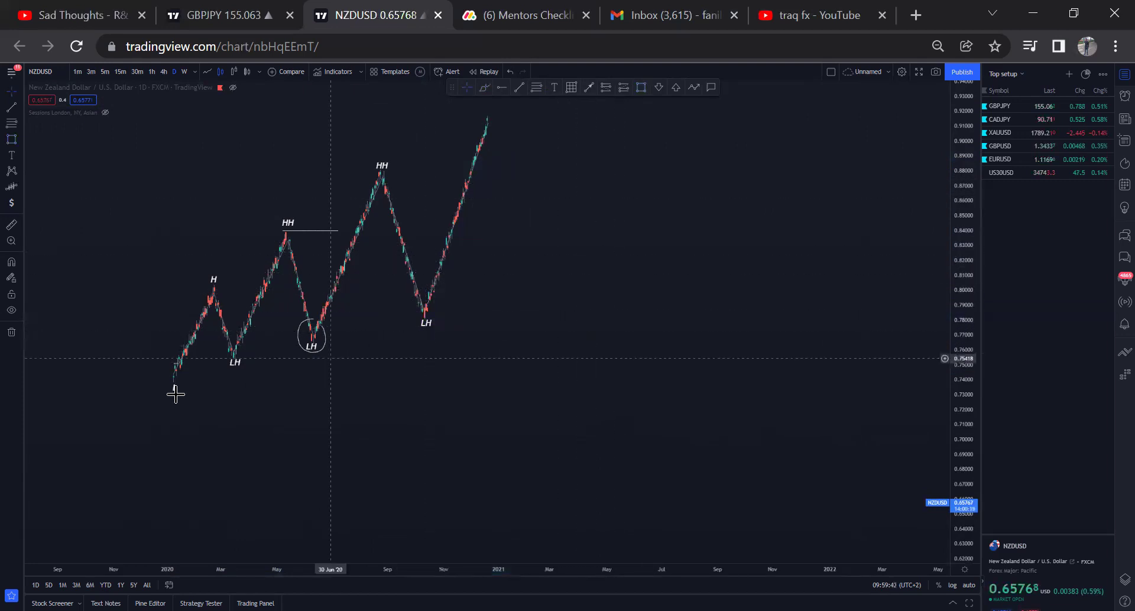
Draw a rising trend line beneath the zigzag's lows and delete it.
{"action": "left_click", "coordinate": [519, 88]}
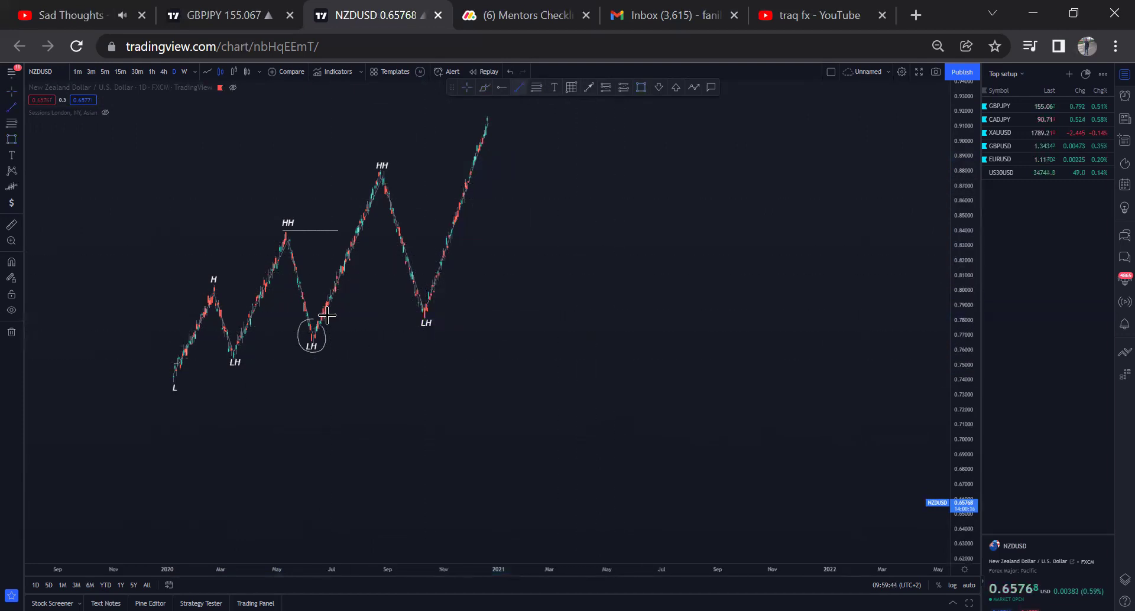
{"action": "left_click", "coordinate": [148, 391]}
{"action": "left_click", "coordinate": [573, 275]}
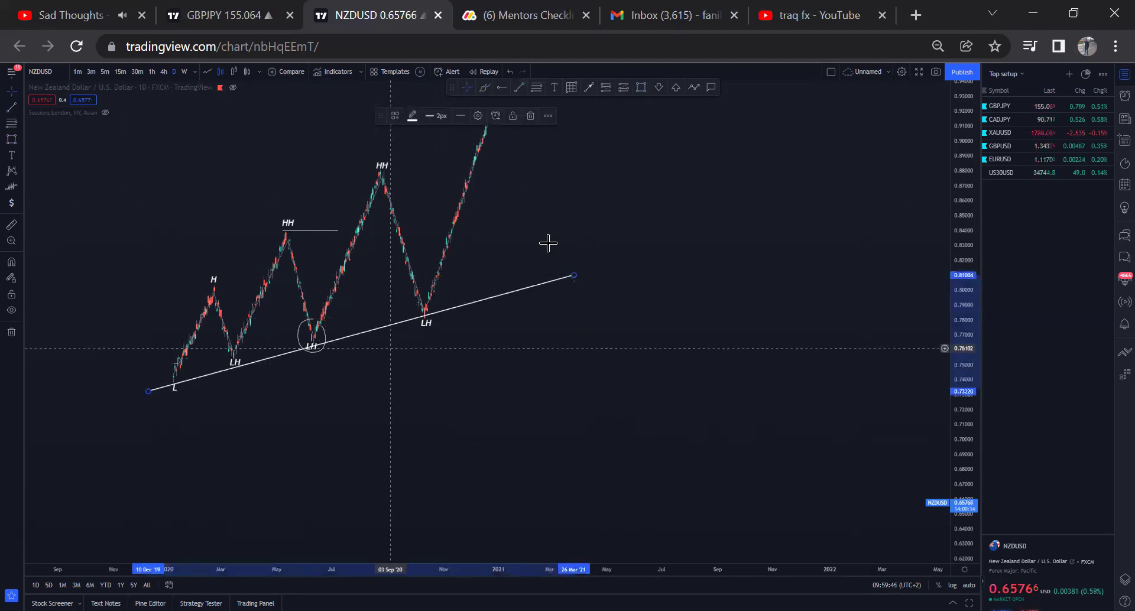
{"action": "left_click", "coordinate": [531, 116]}
Add the text label "UPTREND" above the zigzag's second peak.
{"action": "left_click_drag", "start_coordinate": [539, 271], "coordinate": [508, 298]}
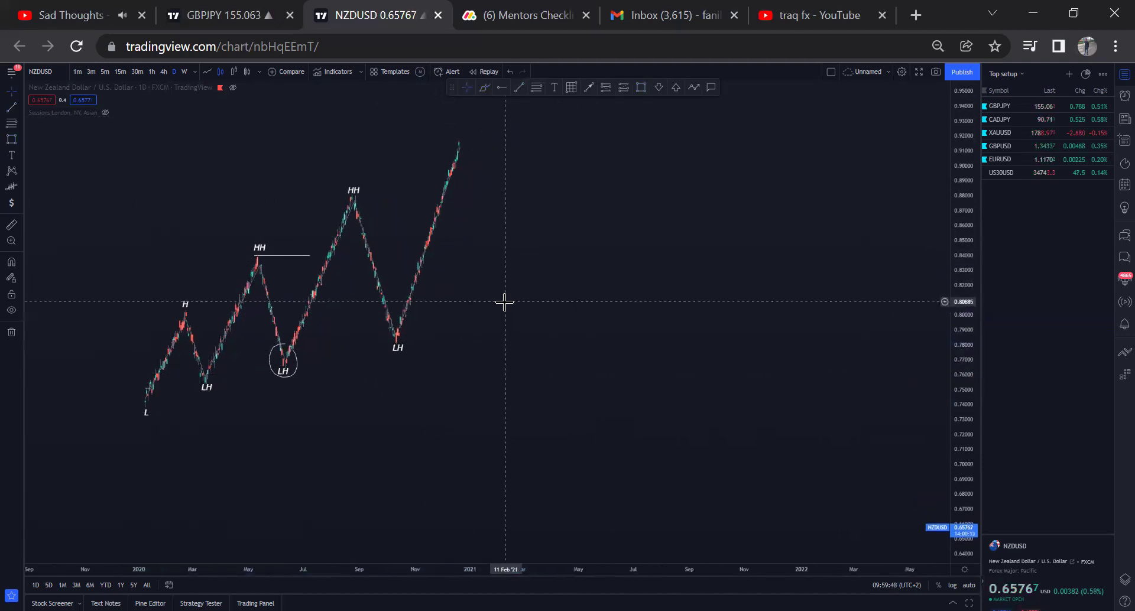
{"action": "left_click", "coordinate": [554, 87]}
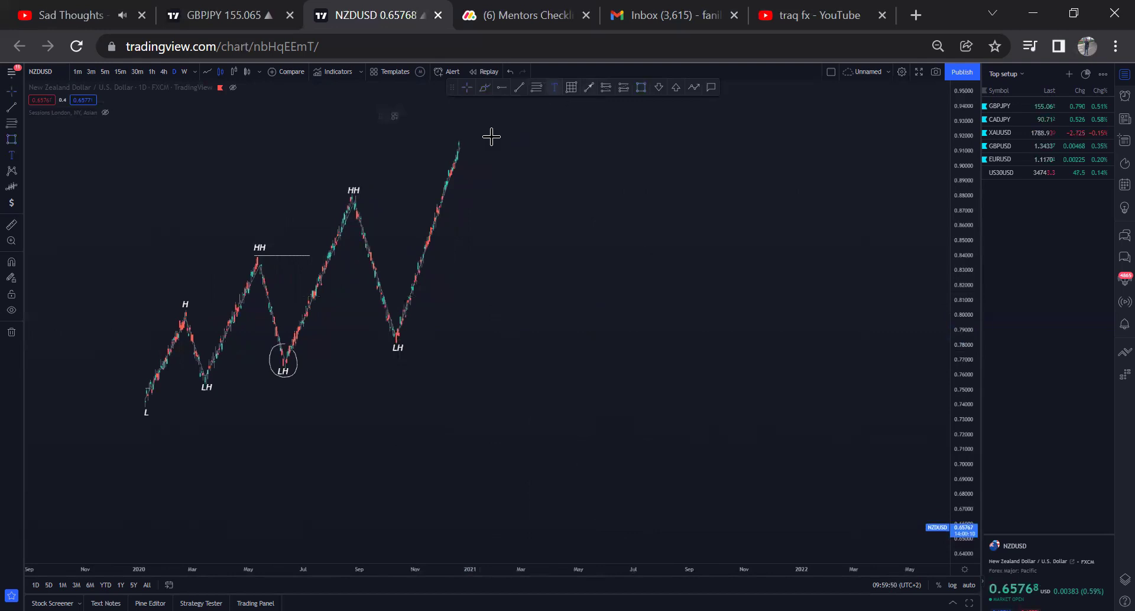
{"action": "left_click", "coordinate": [249, 195]}
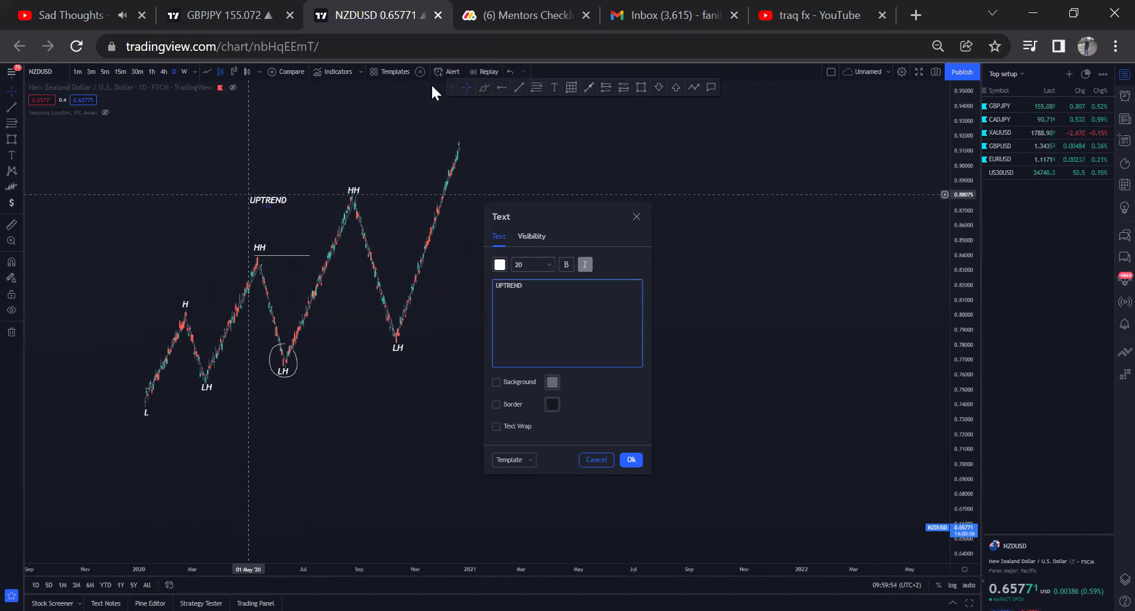
{"action": "left_click", "coordinate": [631, 461]}
Draw a descending zigzag price path from about 0.91 with three falling legs, ending at about 0.77, in the empty area beside the uptrend.
{"action": "scroll", "coordinate": [621, 451], "scroll_direction": "right", "scroll_amount": 5}
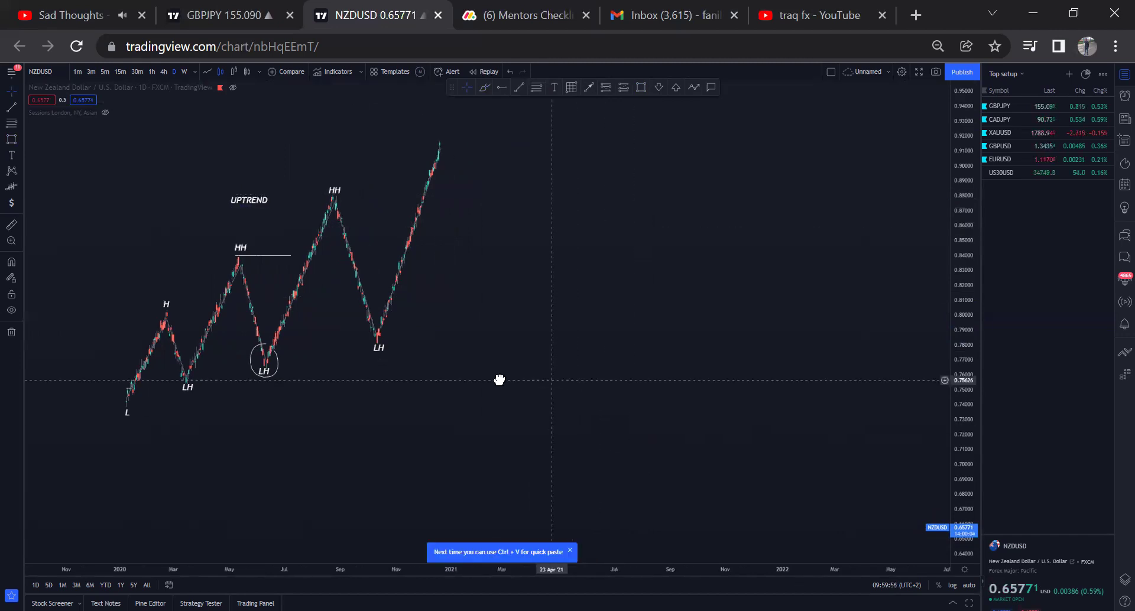
{"action": "left_click", "coordinate": [11, 187]}
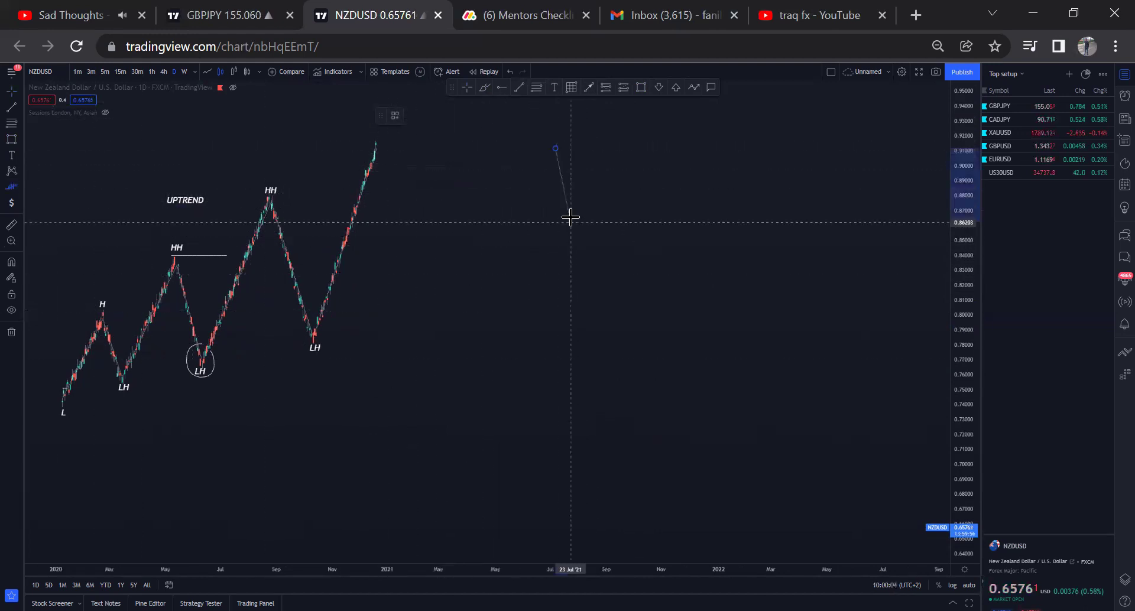
{"action": "left_click", "coordinate": [555, 148]}
{"action": "left_click", "coordinate": [578, 251]}
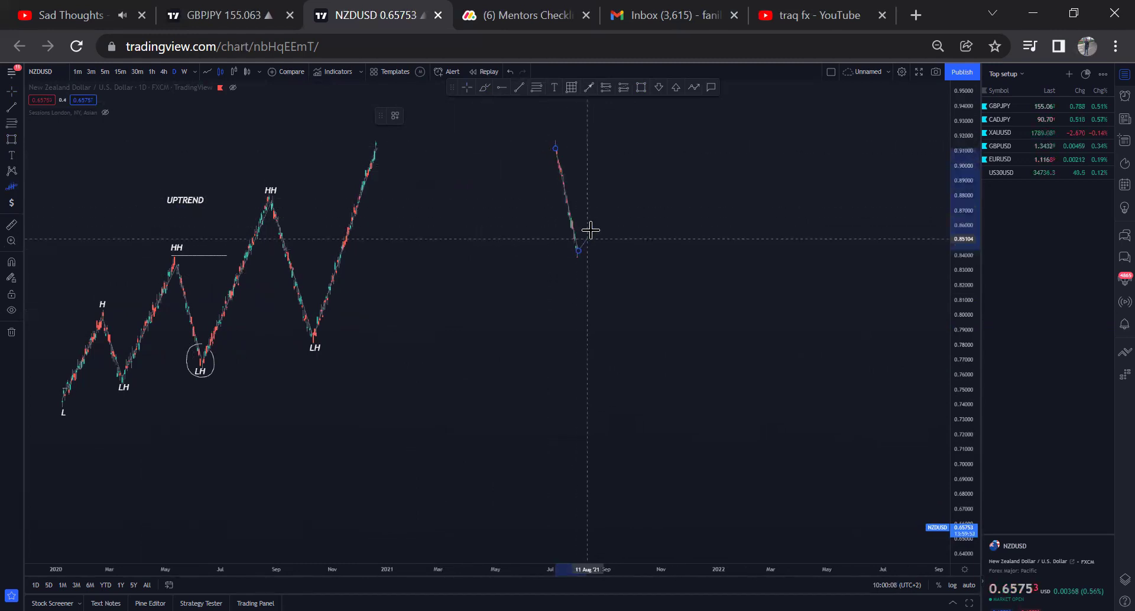
{"action": "left_click", "coordinate": [621, 178]}
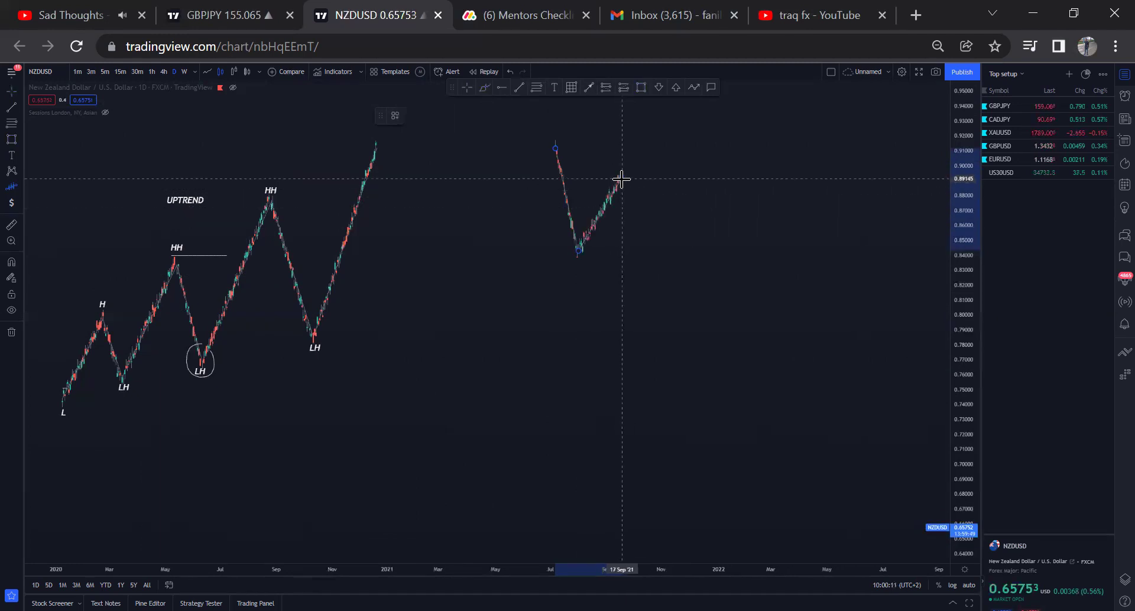
{"action": "left_click", "coordinate": [637, 307]}
{"action": "left_click", "coordinate": [680, 202]}
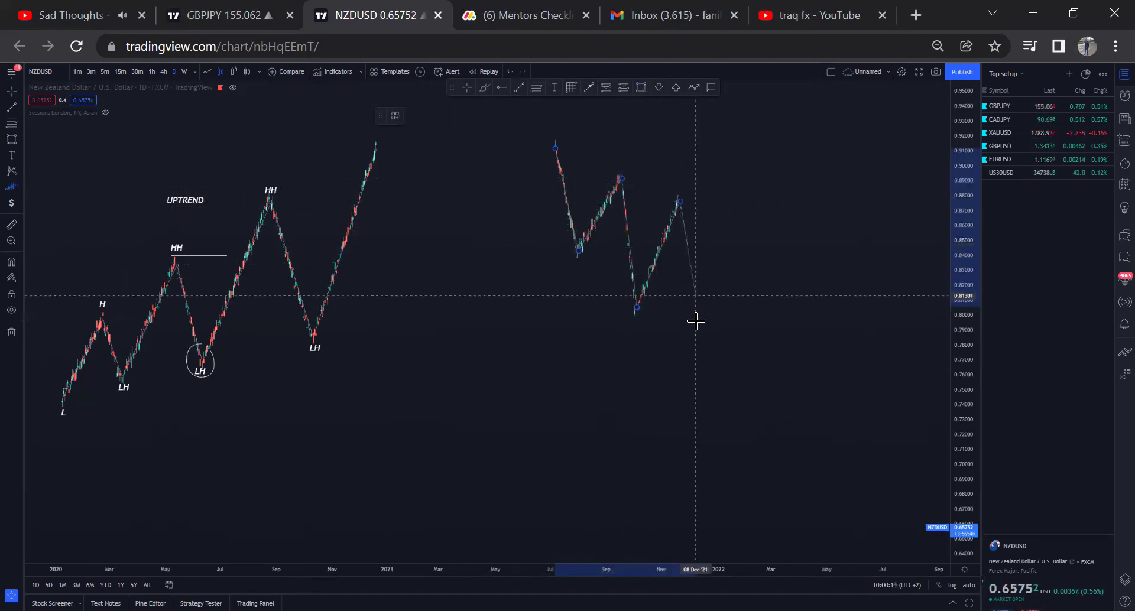
{"action": "left_click", "coordinate": [716, 371]}
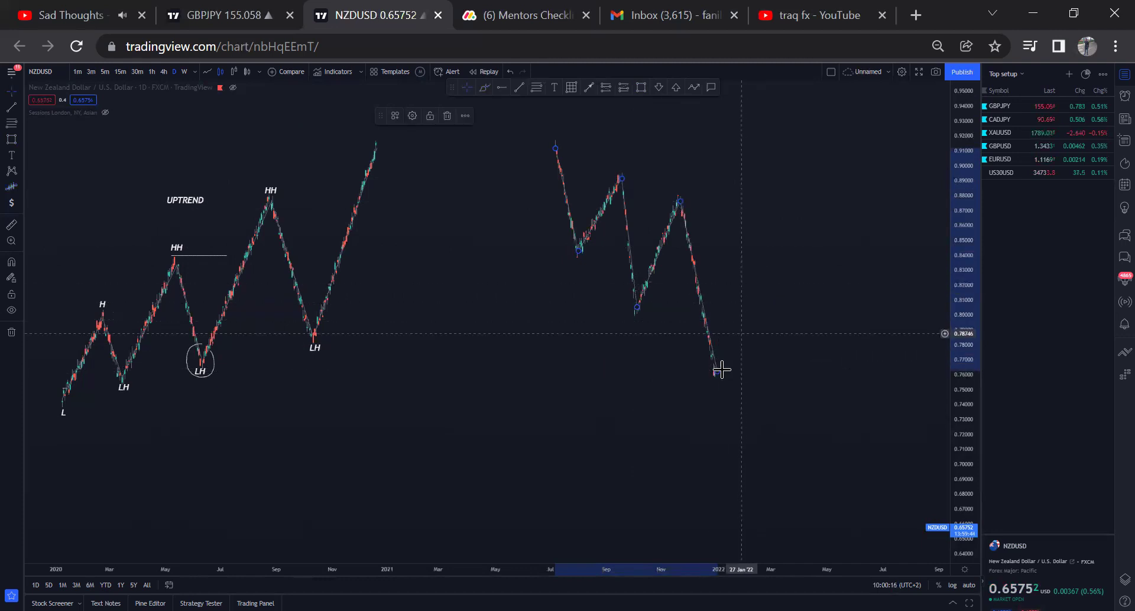
{"action": "left_click_drag", "start_coordinate": [718, 371], "coordinate": [727, 351]}
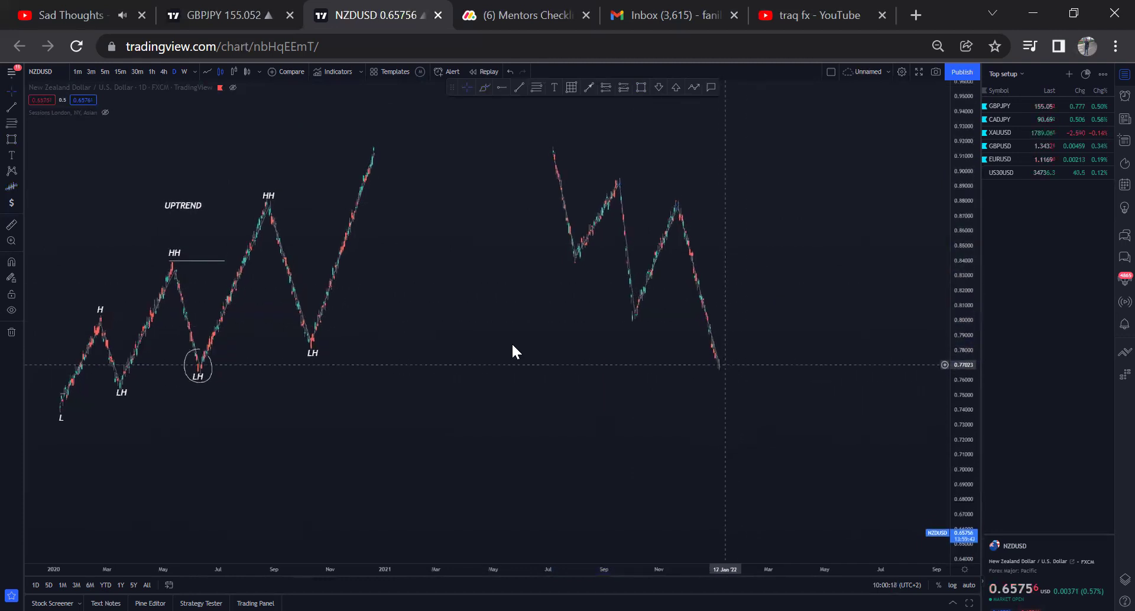
Extend the descending zigzag price path from about 0.77 up to 0.84, down to 0.72, up to 0.79 and down to about 0.67.
{"action": "left_click", "coordinate": [14, 185]}
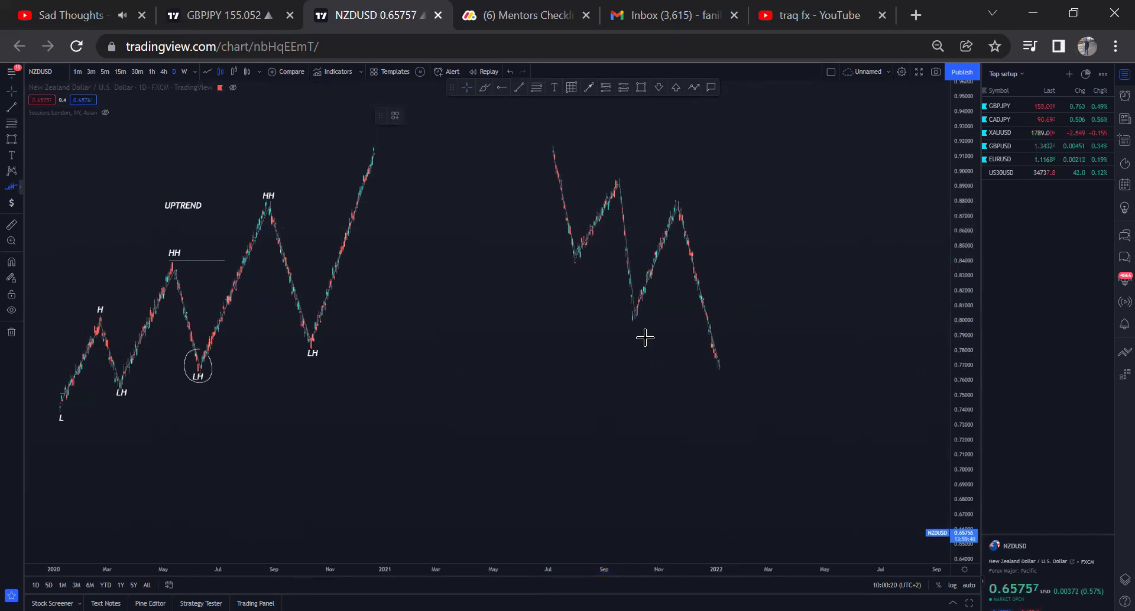
{"action": "left_click", "coordinate": [722, 367]}
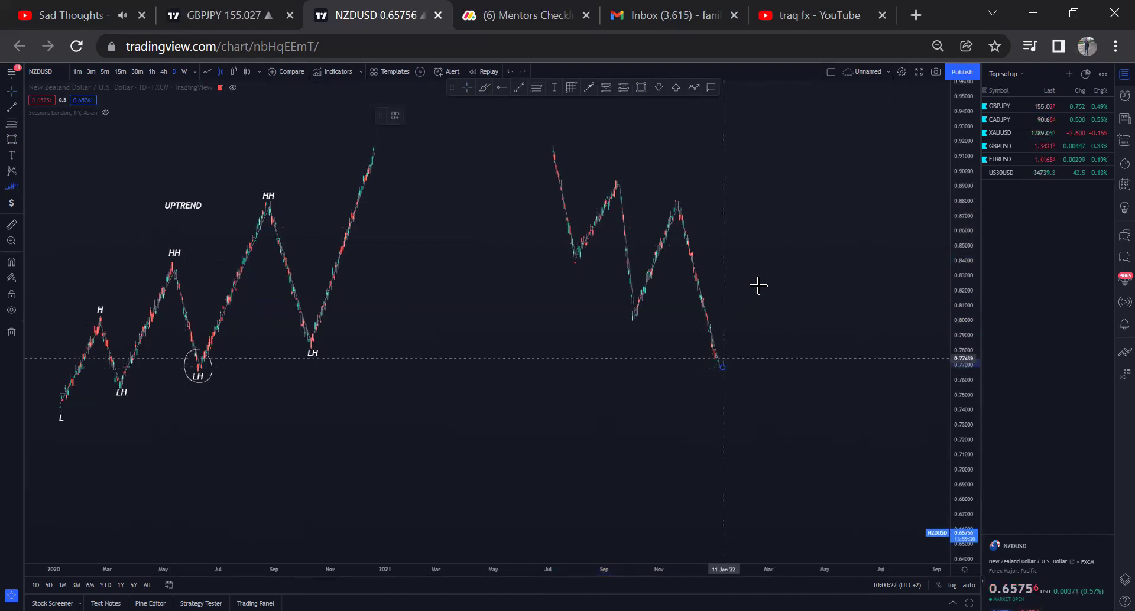
{"action": "left_click", "coordinate": [764, 256]}
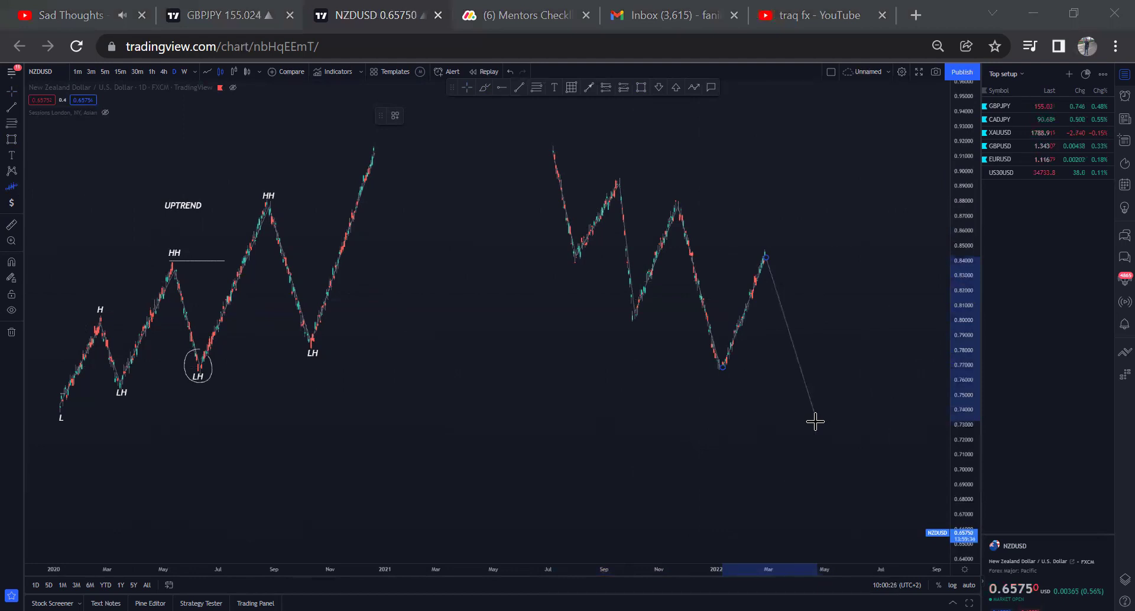
{"action": "left_click", "coordinate": [801, 447]}
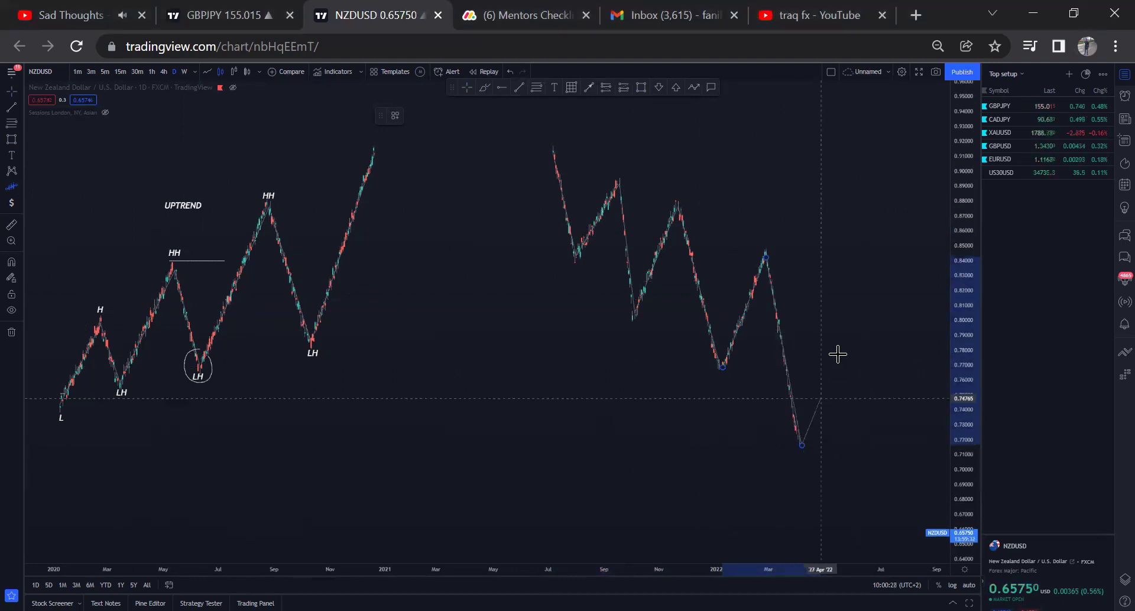
{"action": "left_click", "coordinate": [845, 341]}
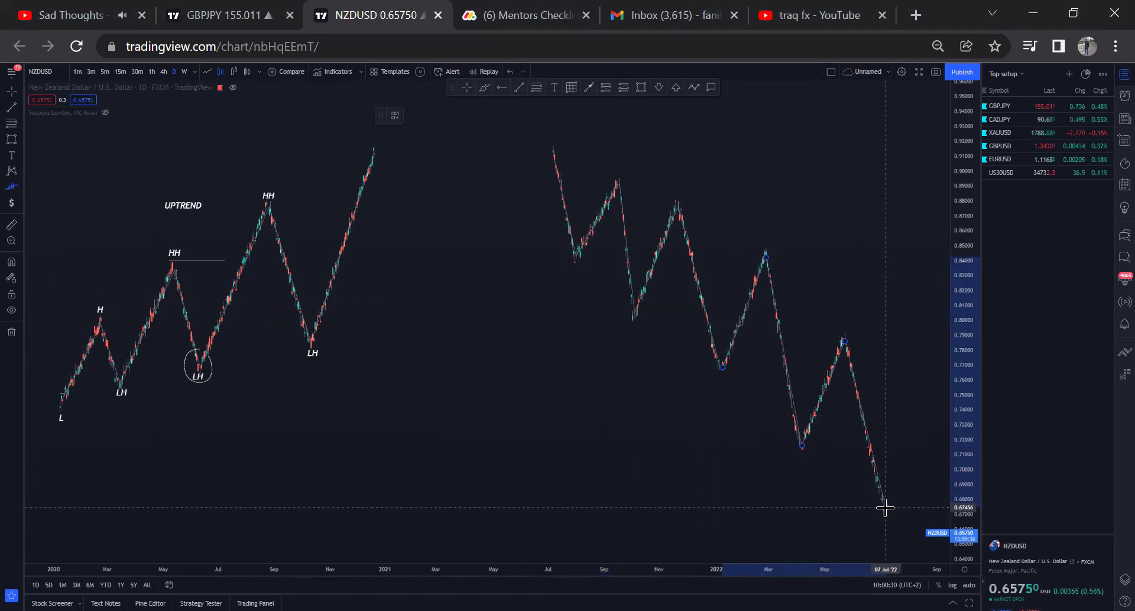
{"action": "left_click", "coordinate": [885, 508]}
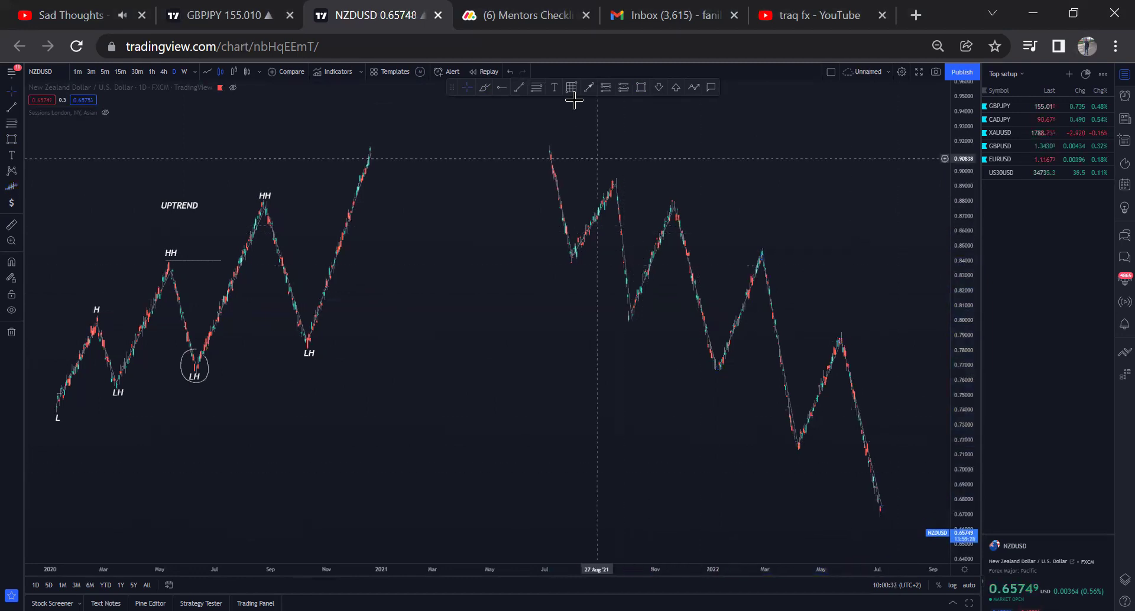
Draw a falling trend line from the descending zigzag's starting high across its peaks to about 0.78 and delete it.
{"action": "left_click", "coordinate": [519, 87]}
{"action": "left_click", "coordinate": [554, 147]}
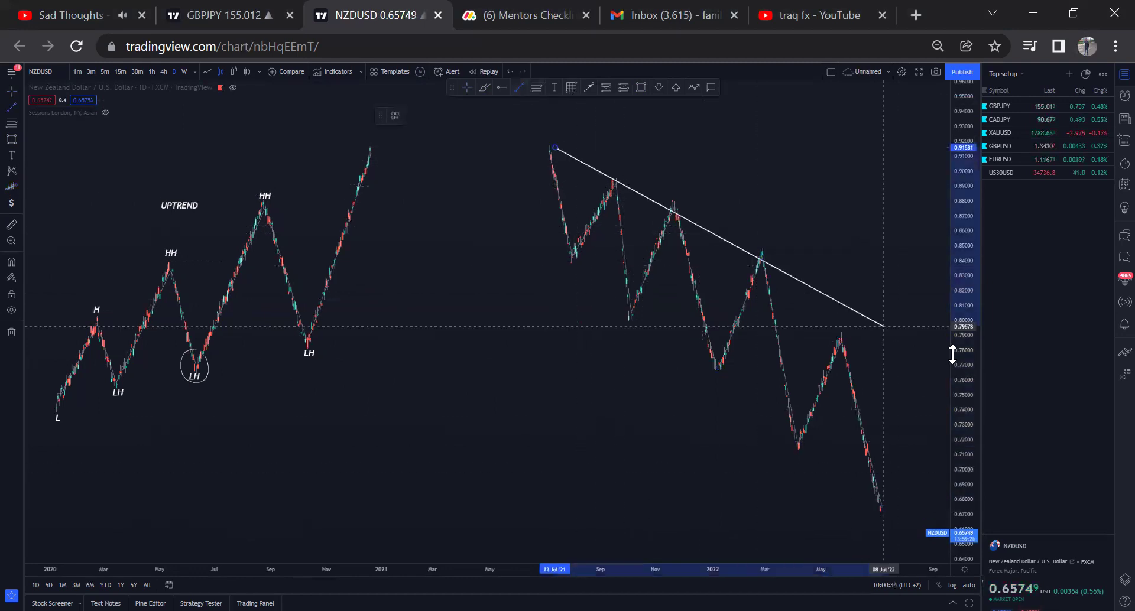
{"action": "left_click", "coordinate": [900, 348]}
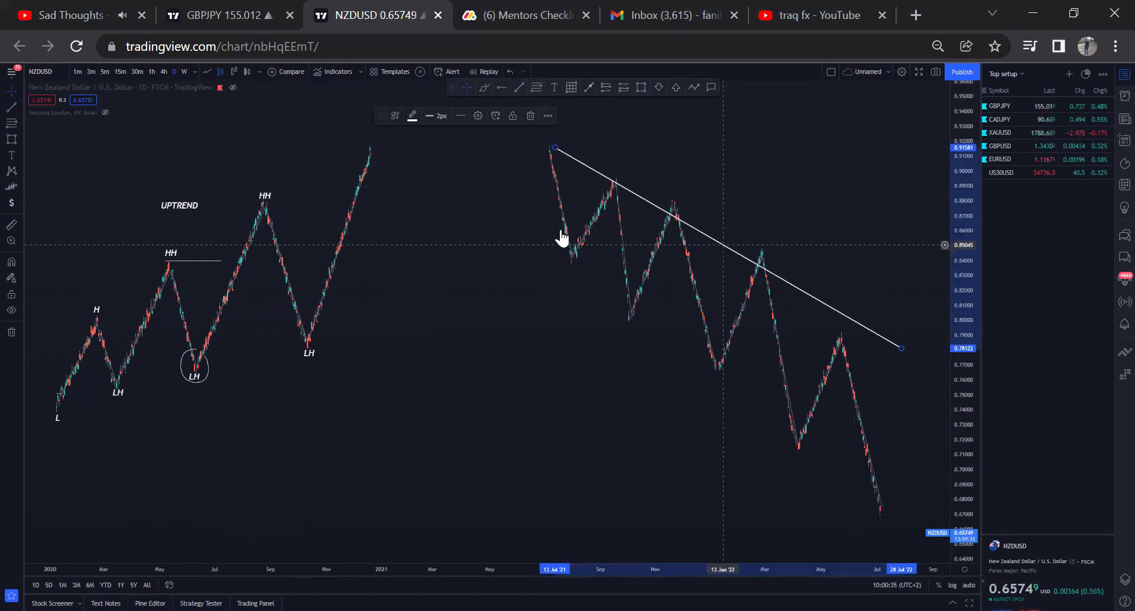
{"action": "left_click", "coordinate": [530, 116]}
Turn on Stay in Drawing Mode for the text tool and label the descending zigzag's starting high "H".
{"action": "left_click_drag", "start_coordinate": [697, 465], "coordinate": [643, 423]}
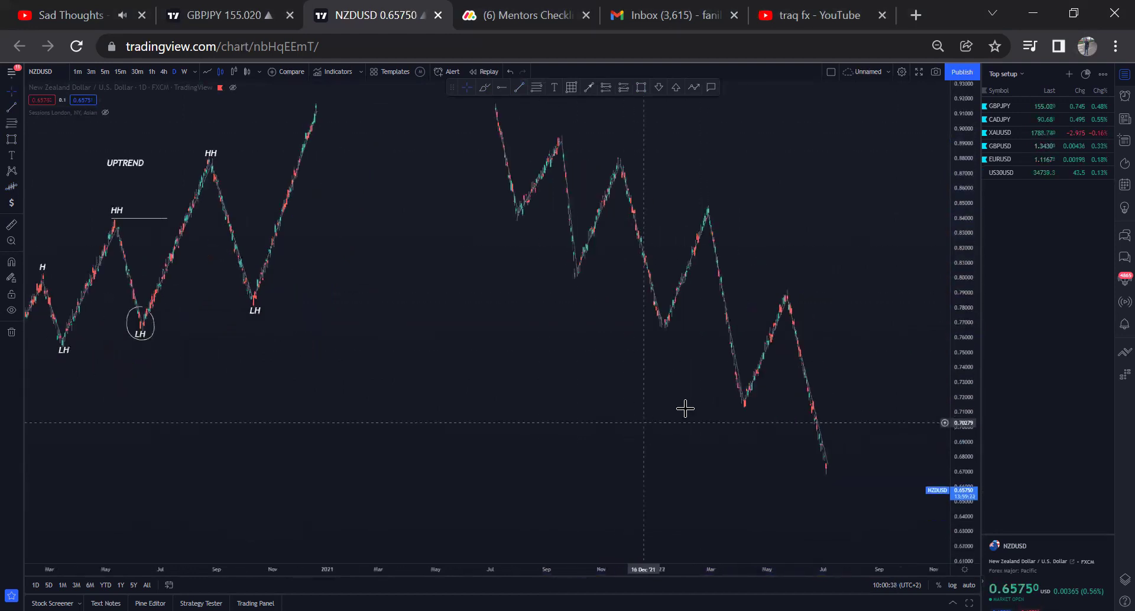
{"action": "left_click_drag", "start_coordinate": [730, 249], "coordinate": [710, 286]}
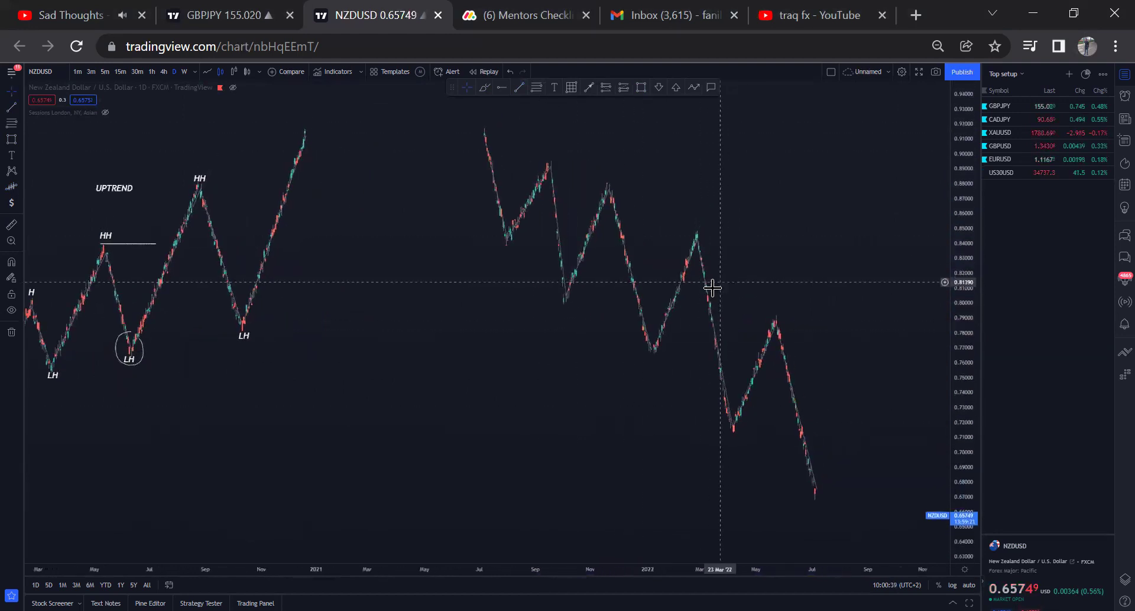
{"action": "left_click", "coordinate": [552, 89]}
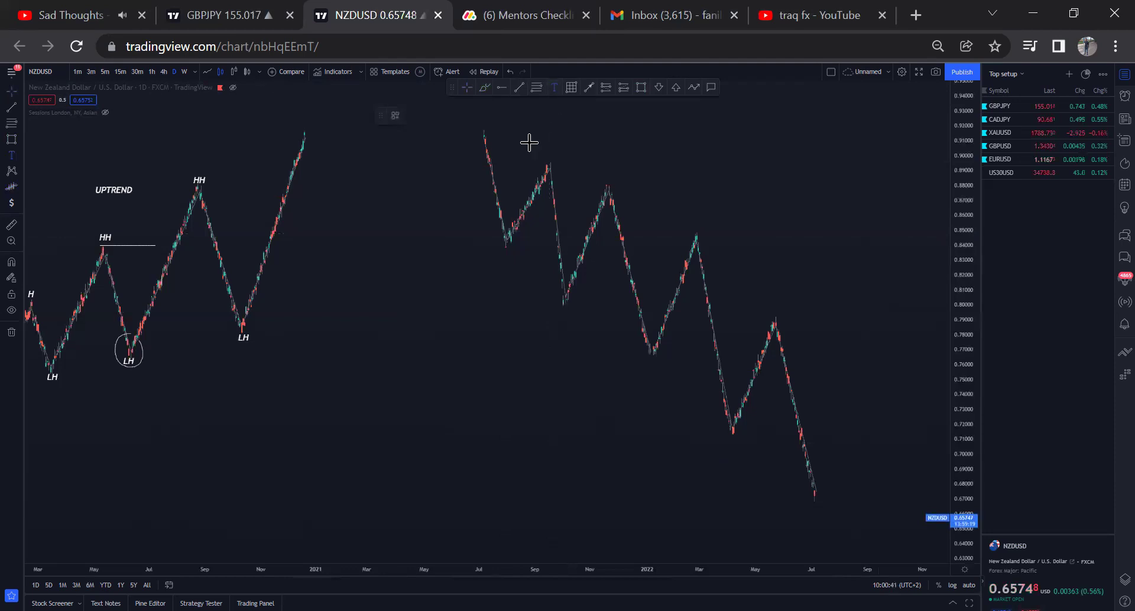
{"action": "left_click", "coordinate": [12, 276]}
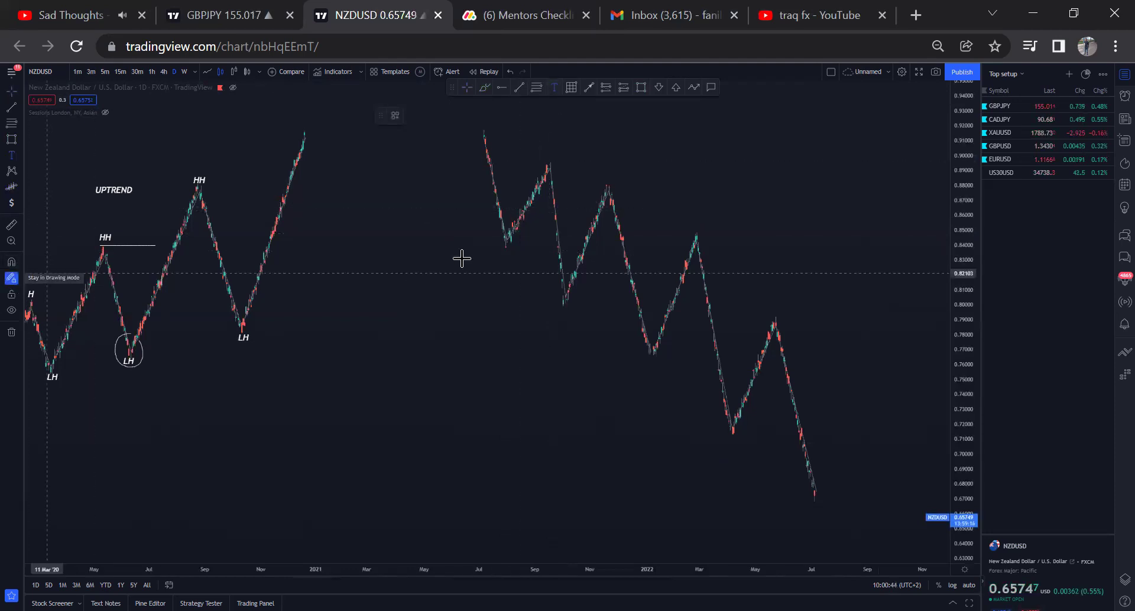
{"action": "left_click", "coordinate": [483, 120]}
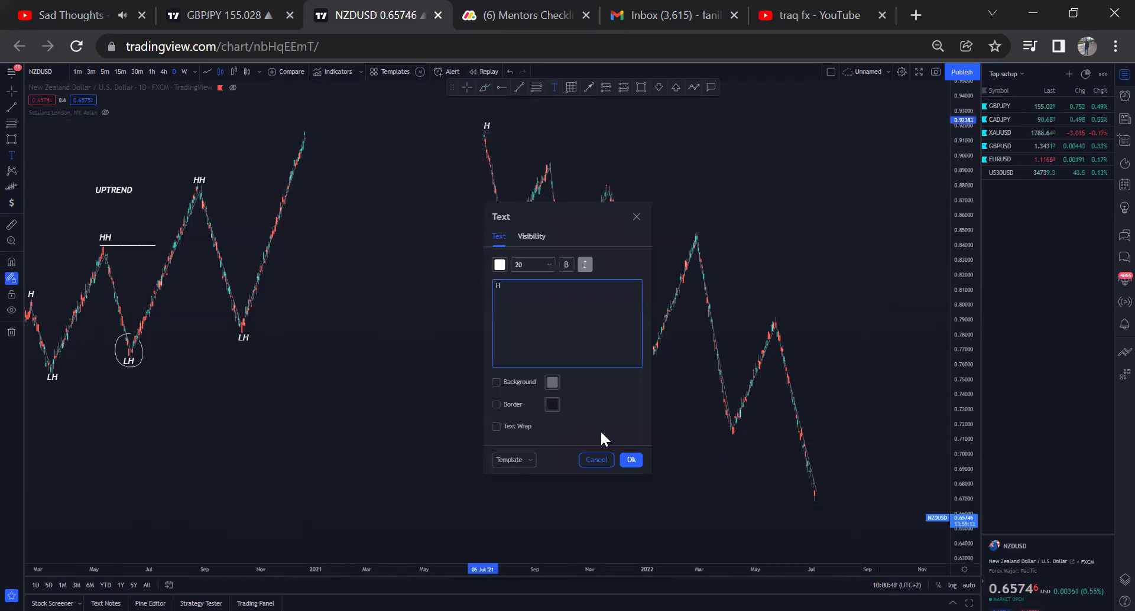
{"action": "type", "text": "H"}
{"action": "left_click", "coordinate": [630, 461]}
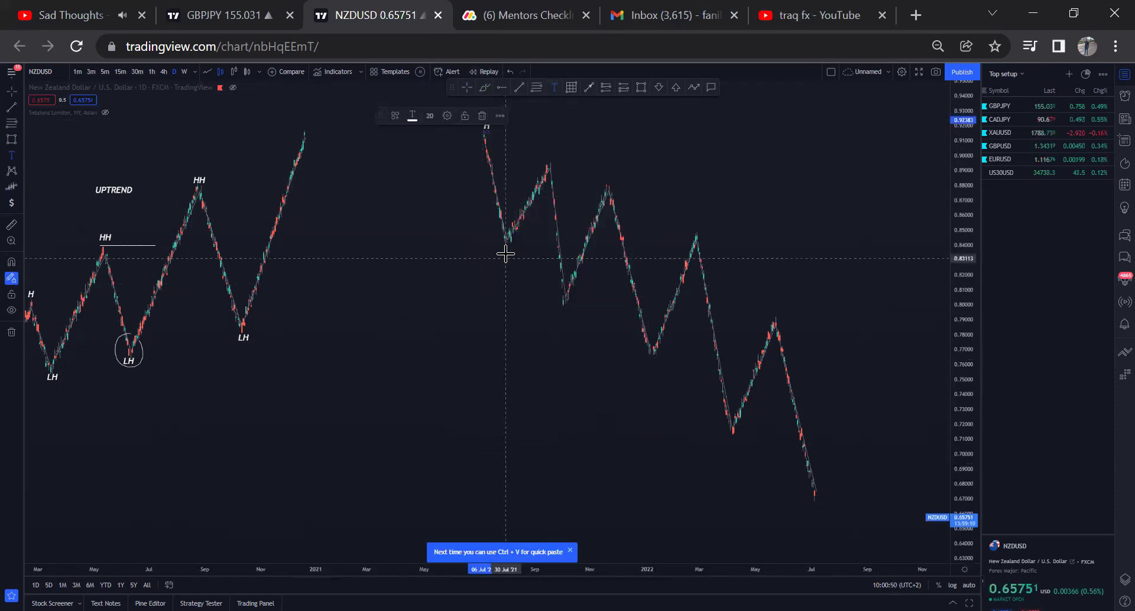
Label the descending zigzag's first low "LL" and the peak that follows it "LH".
{"action": "left_click", "coordinate": [505, 253]}
{"action": "type", "text": "L"}
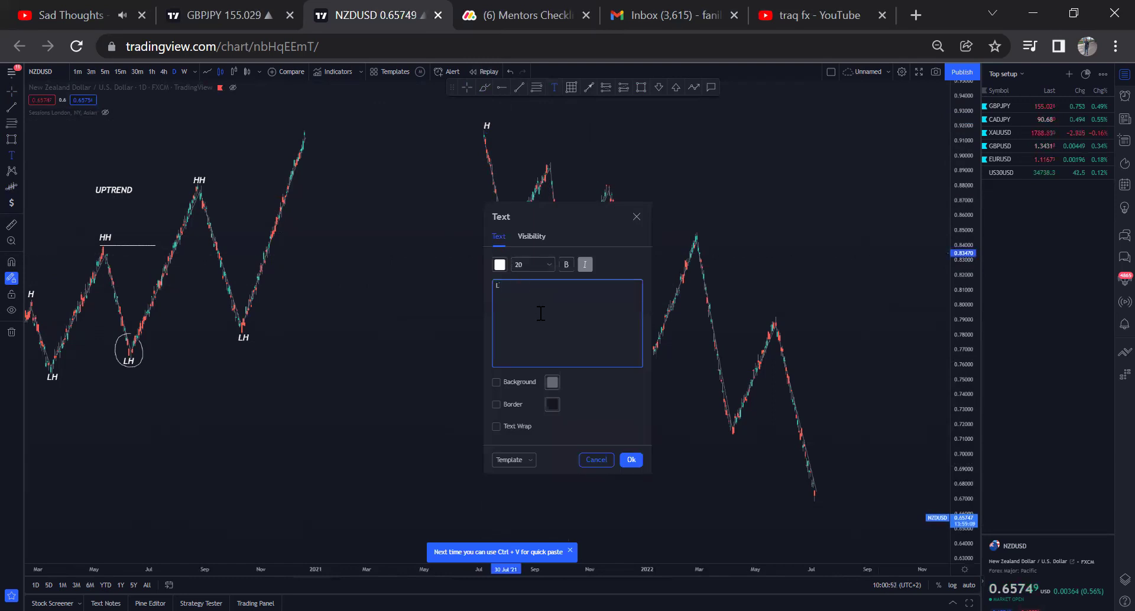
{"action": "type", "text": "L"}
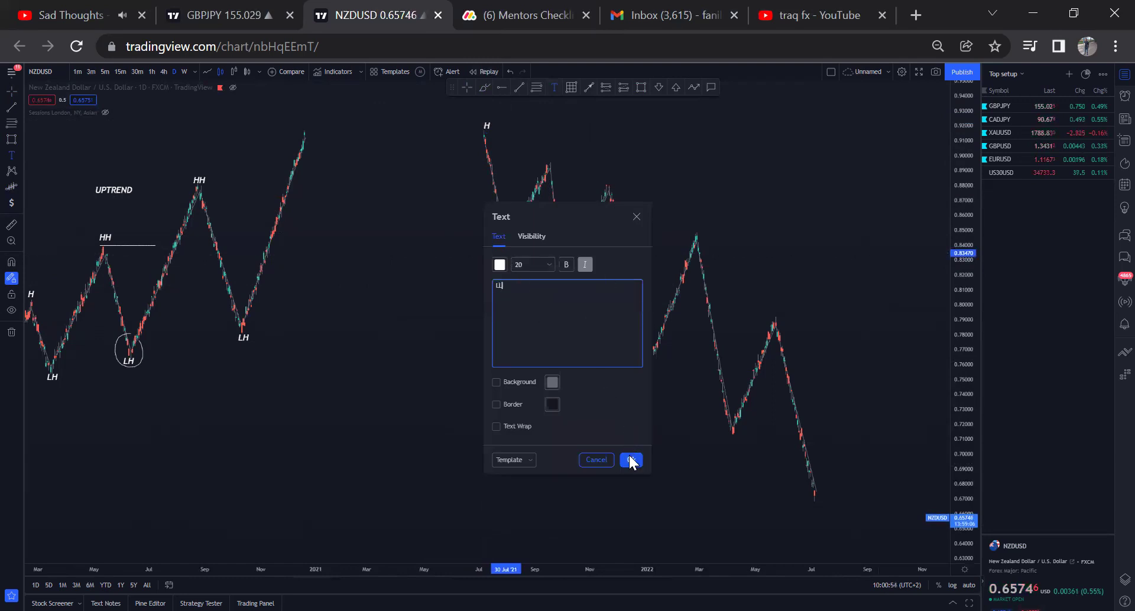
{"action": "left_click", "coordinate": [630, 459]}
{"action": "left_click", "coordinate": [551, 156]}
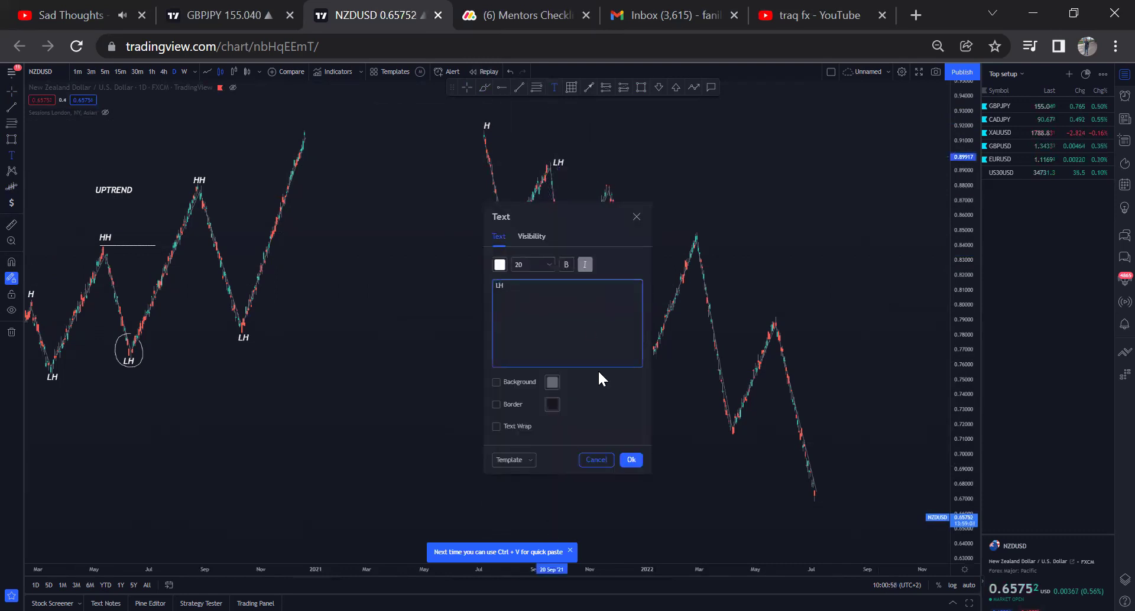
{"action": "left_click", "coordinate": [628, 459]}
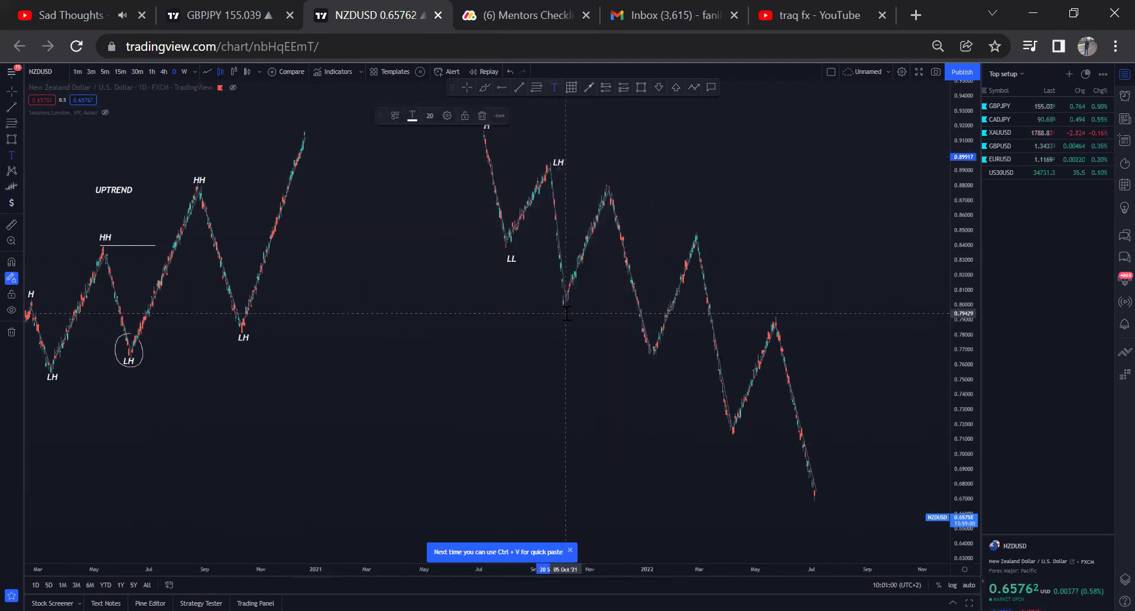
Label the descending zigzag's second low "LL" and the peak after it, near 0.88, "LH".
{"action": "left_click", "coordinate": [566, 314]}
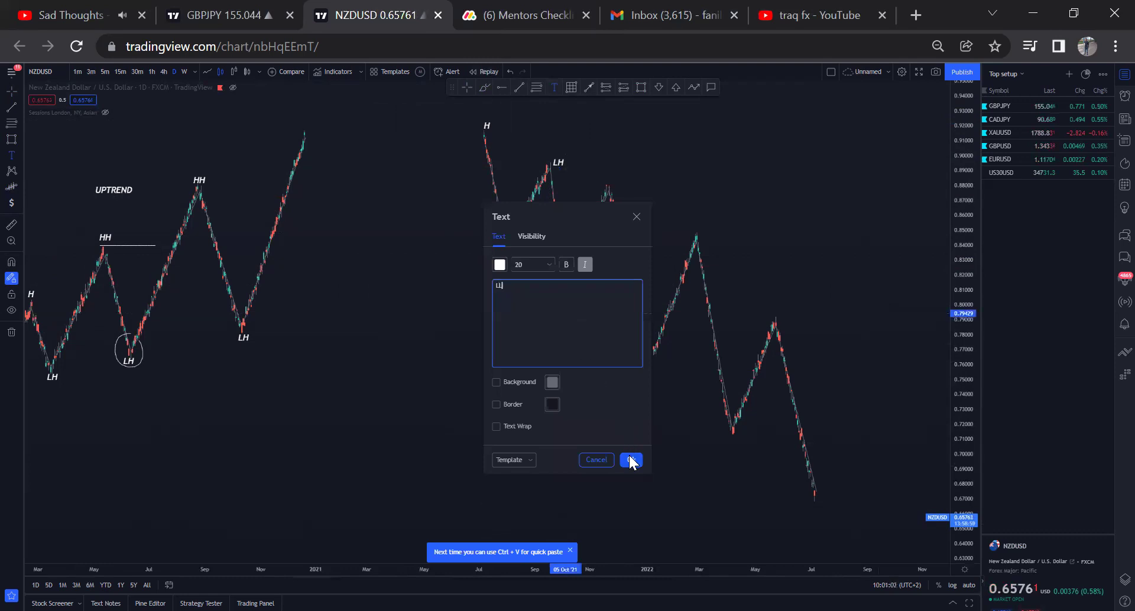
{"action": "left_click", "coordinate": [612, 227]}
{"action": "left_click", "coordinate": [627, 460]}
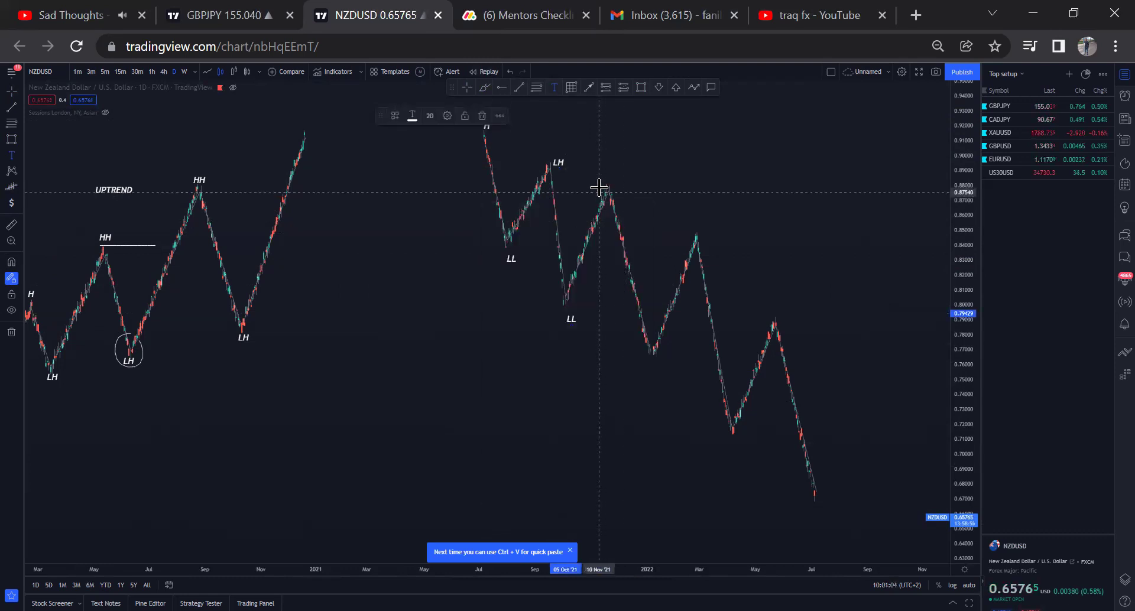
{"action": "left_click", "coordinate": [604, 182]}
{"action": "type", "text": "L"}
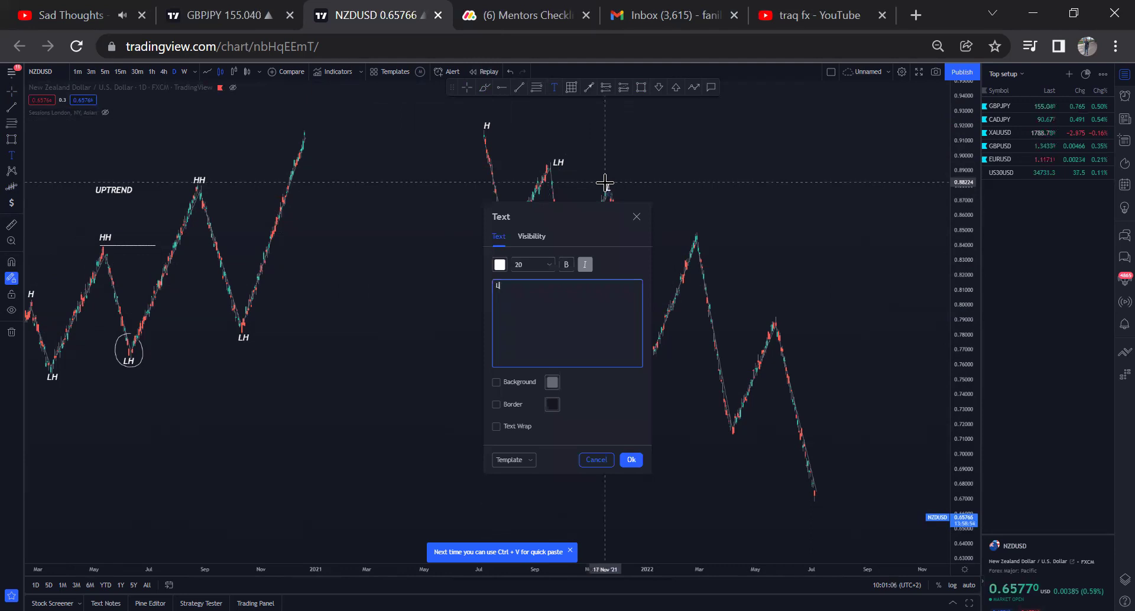
{"action": "type", "text": "H"}
{"action": "left_click", "coordinate": [631, 459]}
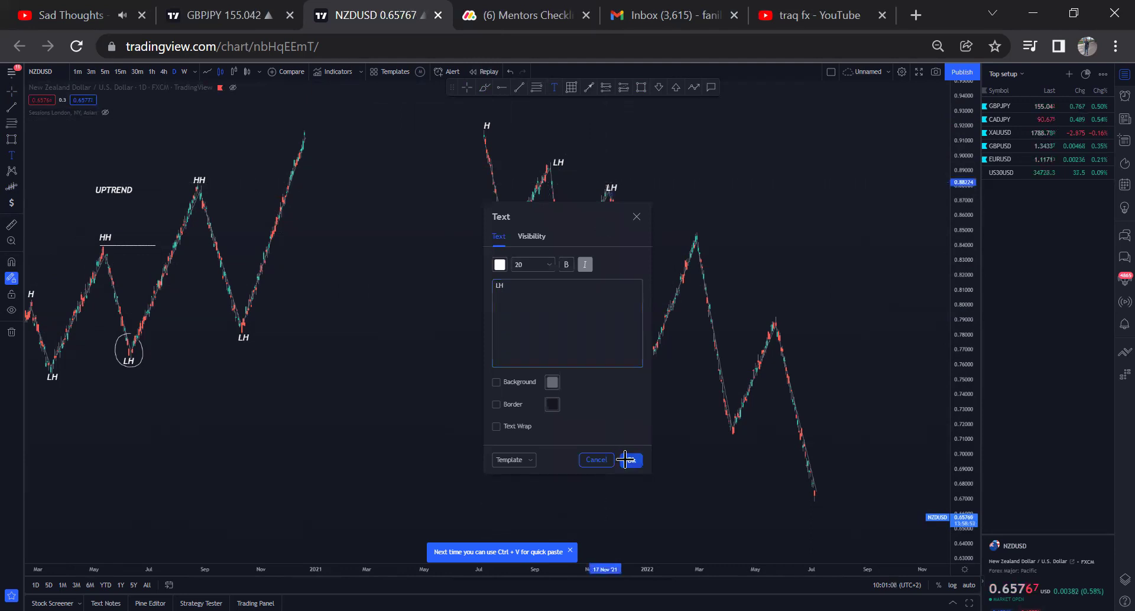
Label the descending zigzag's third low "LL" and the peak after it, near 0.85, "LH".
{"action": "left_click", "coordinate": [648, 370]}
{"action": "type", "text": "L"}
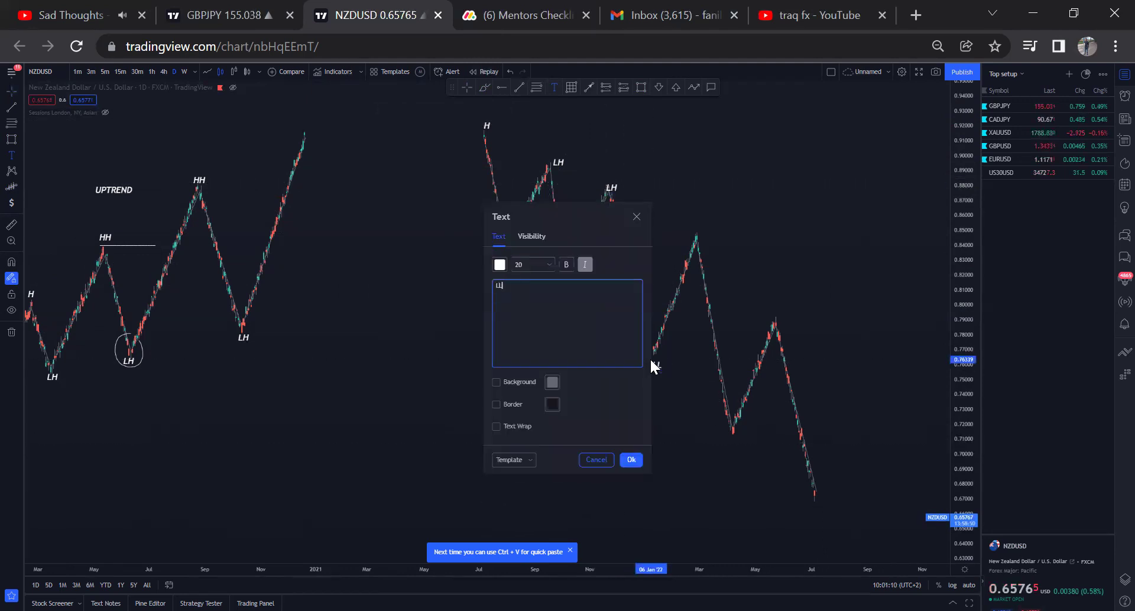
{"action": "left_click", "coordinate": [628, 460]}
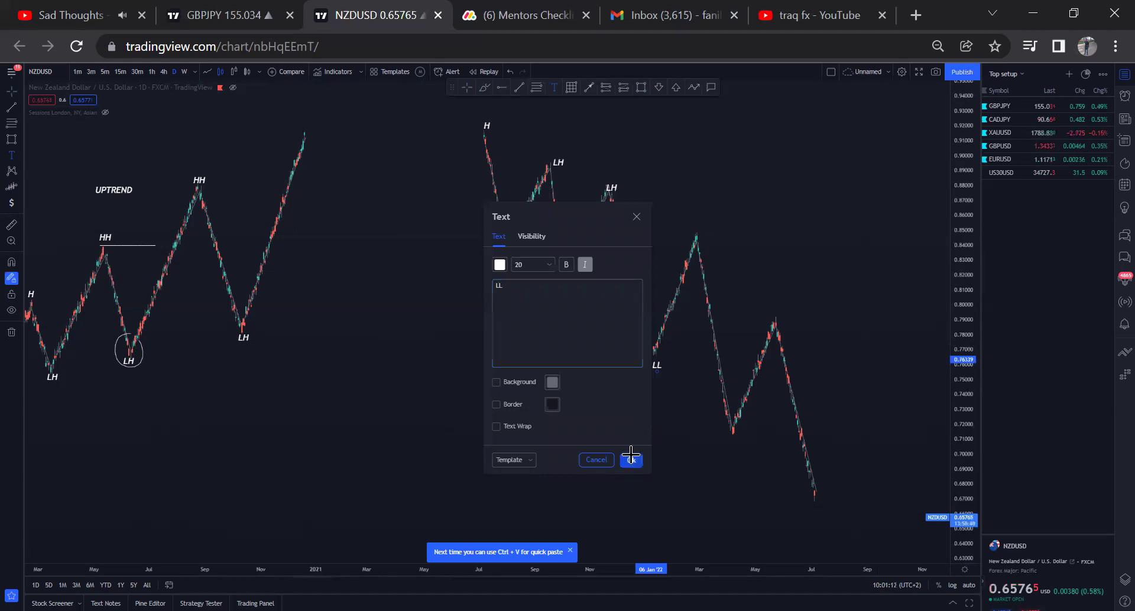
{"action": "left_click", "coordinate": [693, 228]}
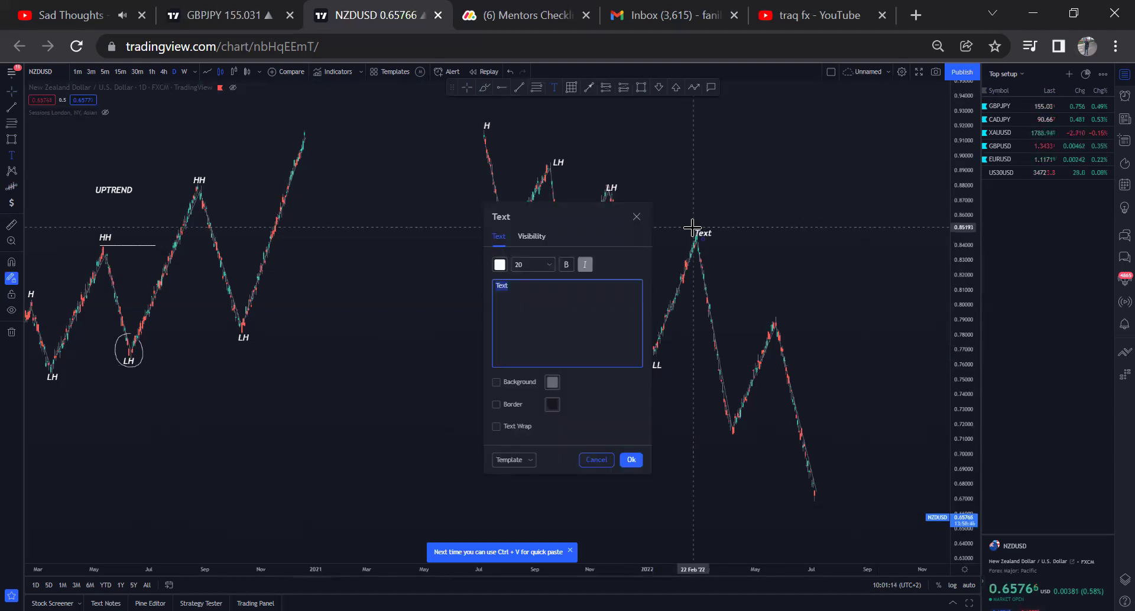
{"action": "type", "text": "LH"}
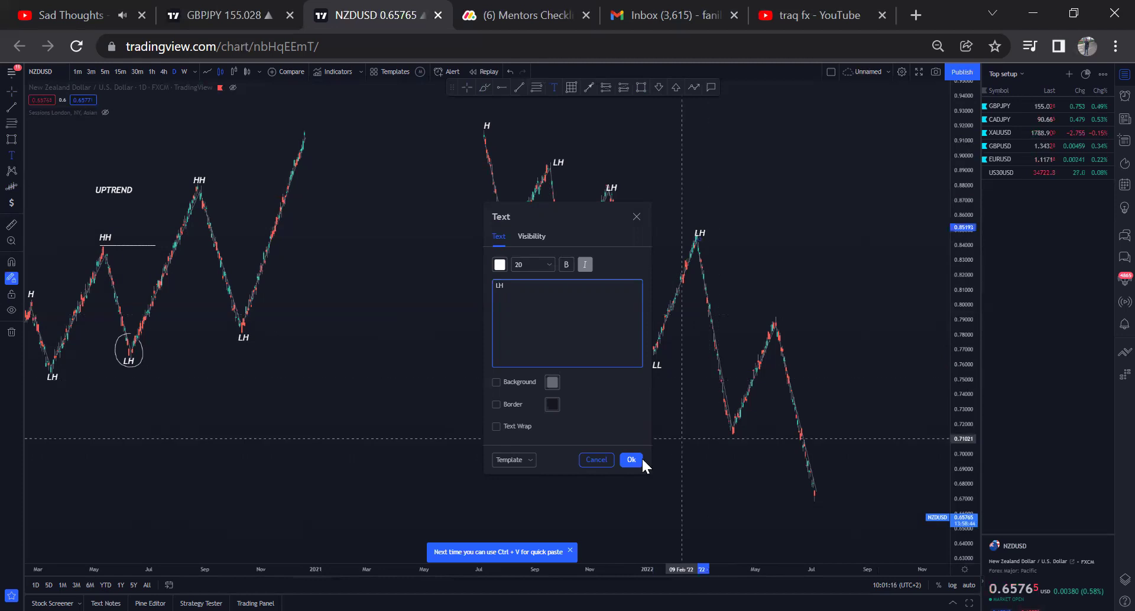
{"action": "left_click", "coordinate": [636, 459]}
Place a text label just beneath the descending zigzag's fourth low, at about 0.71.
{"action": "left_click", "coordinate": [732, 439]}
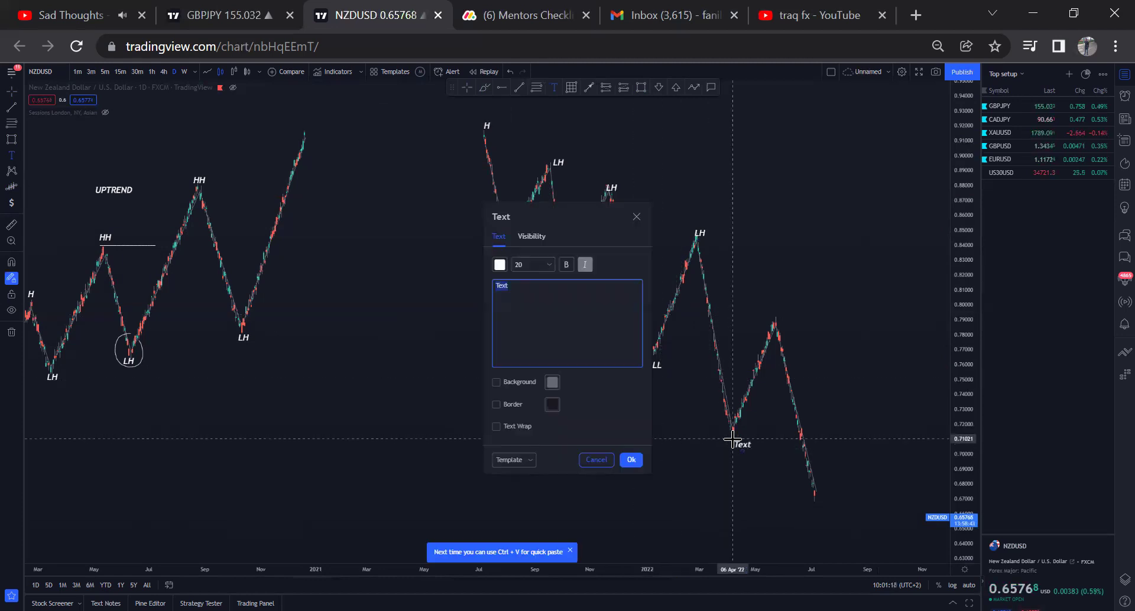
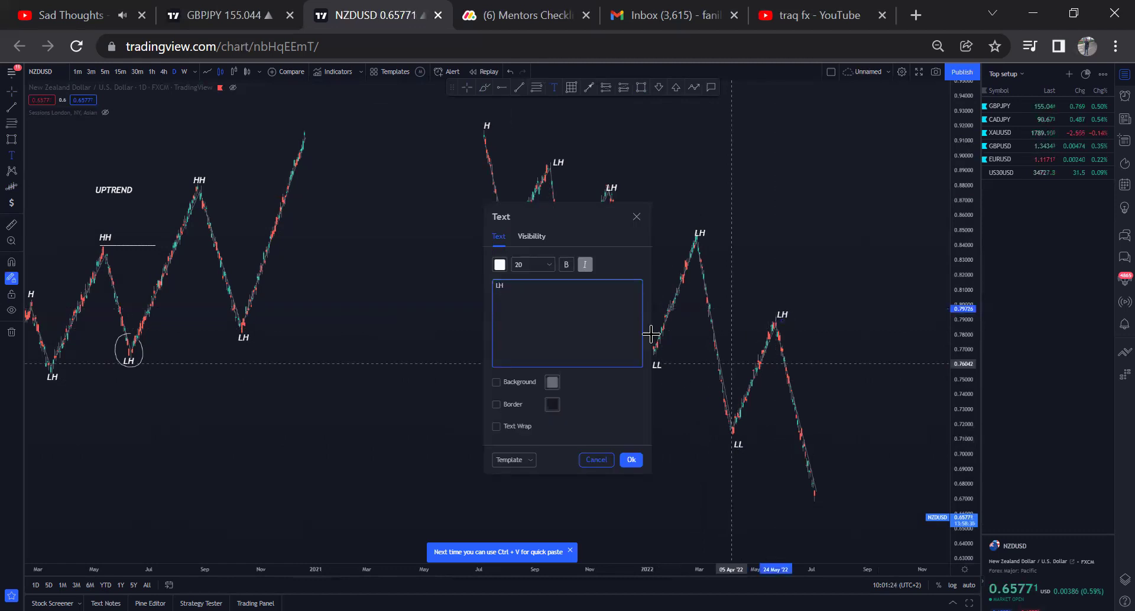
Label the descending zigzag's last peak, near 0.79, "LH".
{"action": "type", "text": "LH"}
{"action": "left_click", "coordinate": [633, 461]}
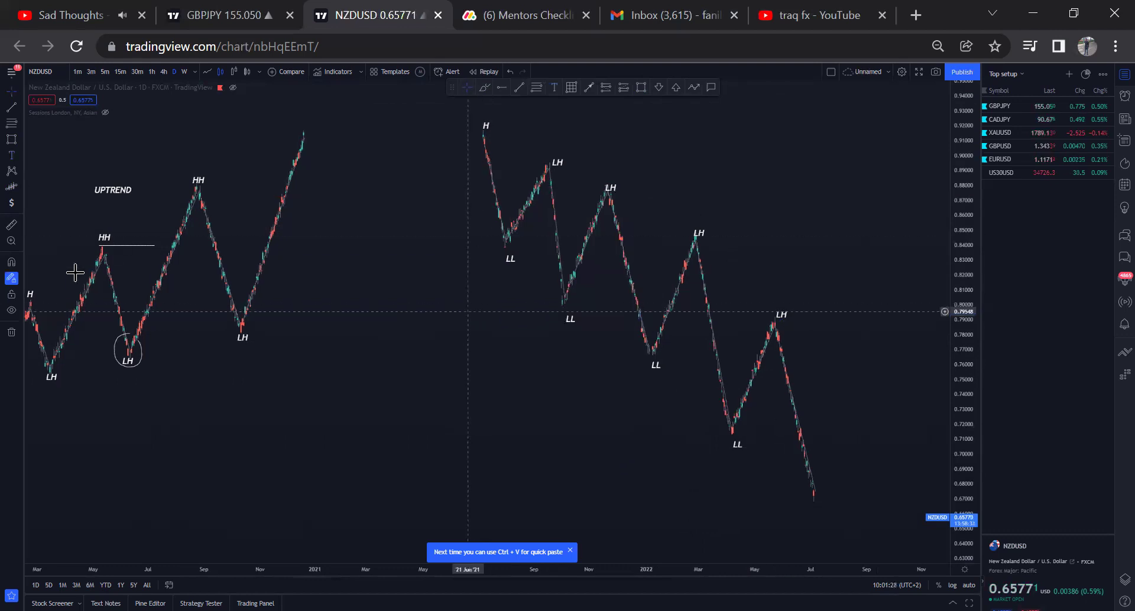
{"action": "left_click_drag", "start_coordinate": [347, 317], "coordinate": [350, 317]}
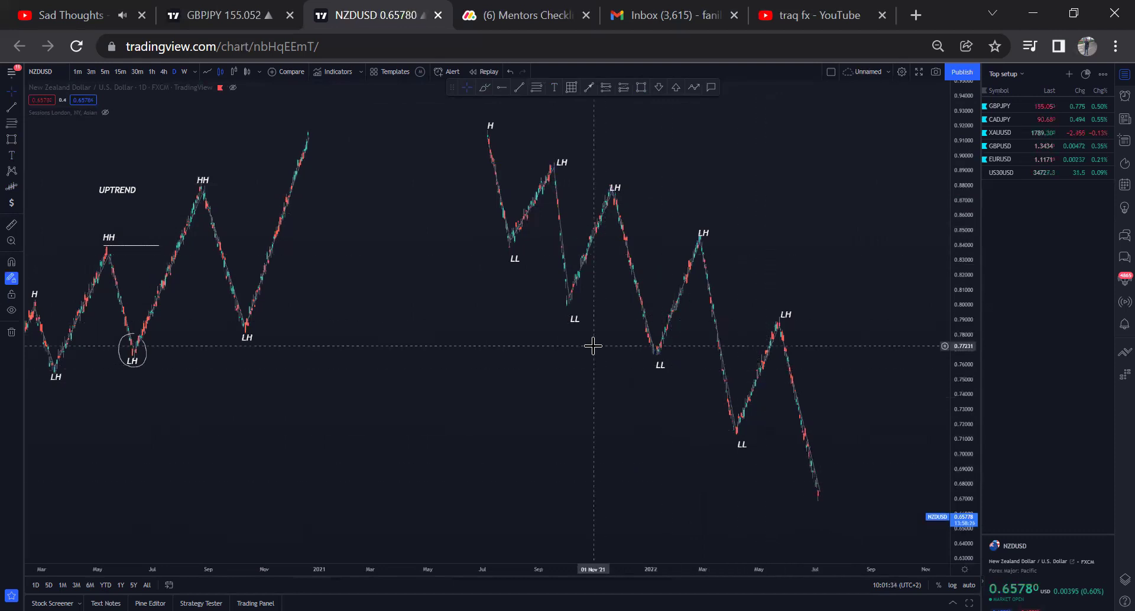
Circle the descending zigzag's first "LH" peak and its first three "LL" lows with freehand brush strokes.
{"action": "mouse_move", "coordinate": [557, 156]}
{"action": "left_mouse_down"}
{"action": "mouse_move", "coordinate": [541, 171]}
{"action": "mouse_move", "coordinate": [570, 163]}
{"action": "mouse_move", "coordinate": [556, 157]}
{"action": "left_mouse_up"}
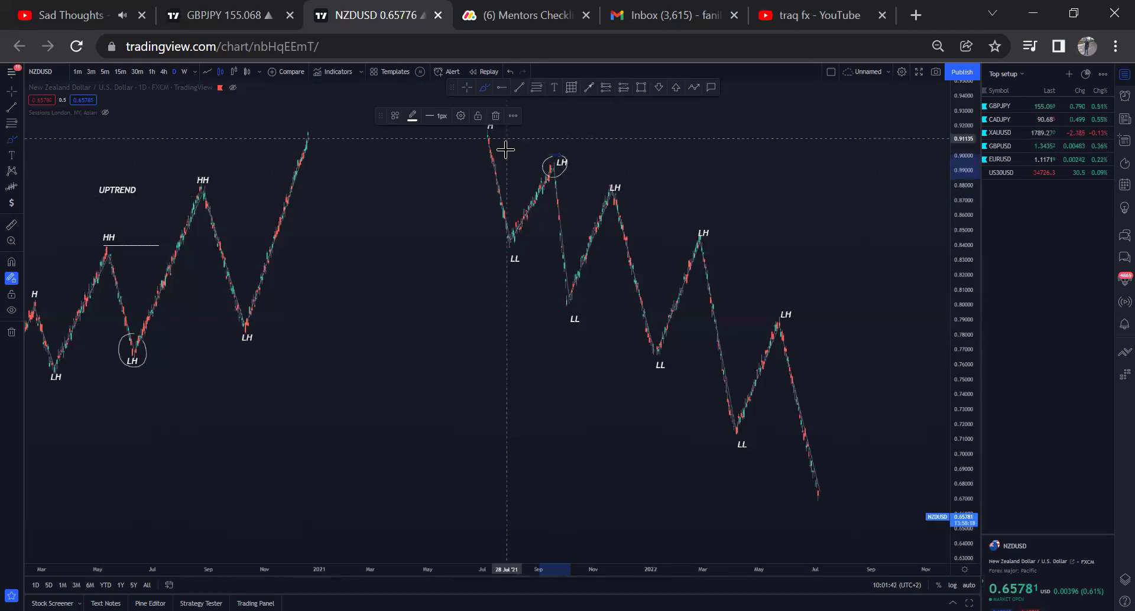
{"action": "left_click_drag", "start_coordinate": [380, 116], "coordinate": [378, 97]}
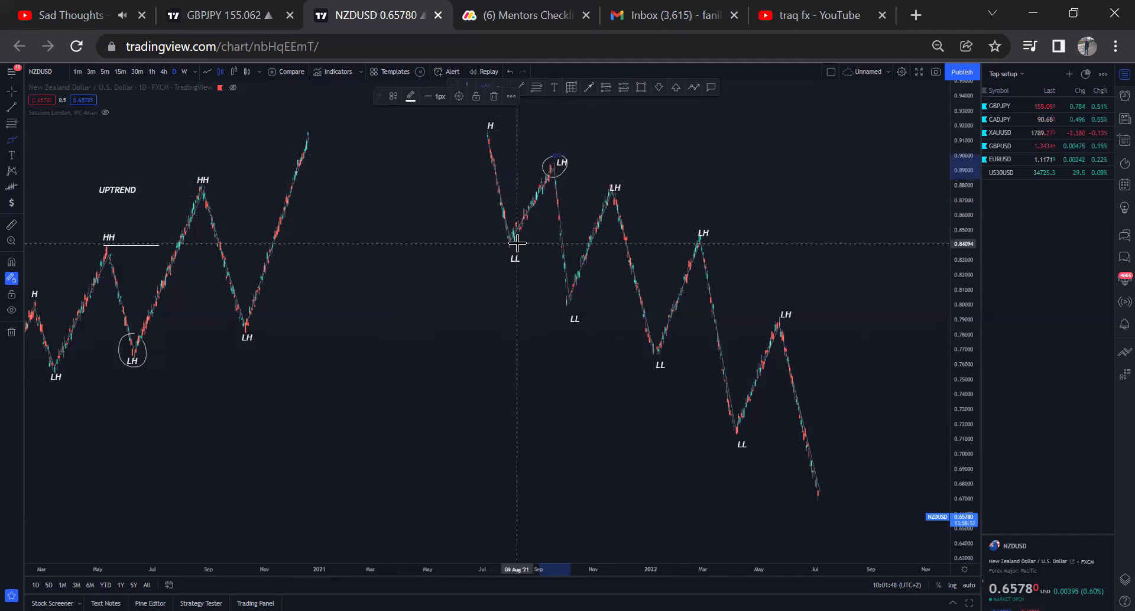
{"action": "left_click_drag", "start_coordinate": [513, 247], "coordinate": [509, 247]}
{"action": "mouse_move", "coordinate": [563, 299]}
{"action": "left_mouse_down"}
{"action": "mouse_move", "coordinate": [576, 338]}
{"action": "mouse_move", "coordinate": [569, 302]}
{"action": "left_mouse_up"}
{"action": "mouse_move", "coordinate": [655, 349]}
{"action": "left_mouse_down"}
{"action": "mouse_move", "coordinate": [642, 370]}
{"action": "mouse_move", "coordinate": [656, 350]}
{"action": "left_mouse_up"}
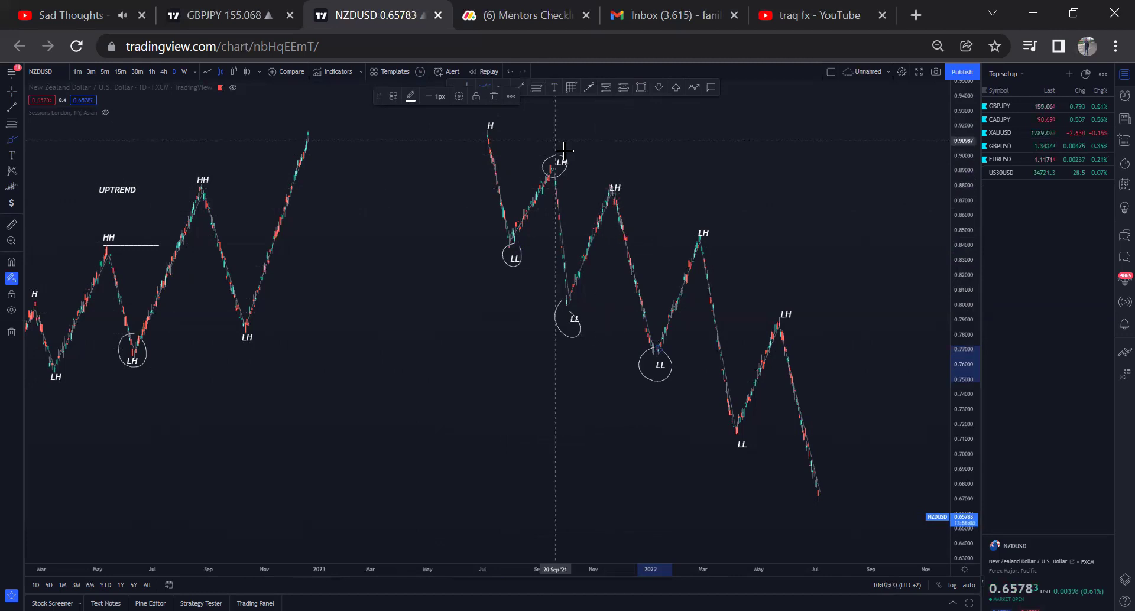
Raise the descending zigzag's final endpoint to about 0.735, above the last "LL" low.
{"action": "left_click_drag", "start_coordinate": [951, 133], "coordinate": [952, 282]}
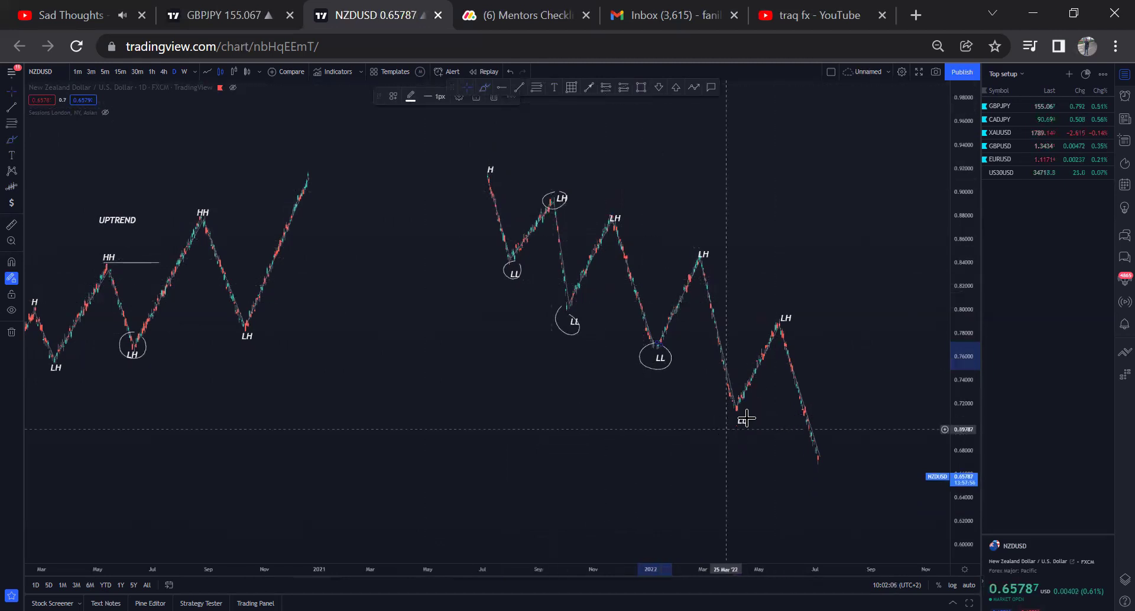
{"action": "mouse_move", "coordinate": [820, 454]}
{"action": "left_mouse_down"}
{"action": "mouse_move", "coordinate": [790, 392]}
{"action": "mouse_move", "coordinate": [818, 473]}
{"action": "mouse_move", "coordinate": [793, 385]}
{"action": "left_mouse_up"}
{"action": "left_click", "coordinate": [823, 375]}
Draw short horizontal lines rightward from the descending zigzag's last "LH" peak, at about 0.787, and its last "LL" low, at about 0.714.
{"action": "left_click", "coordinate": [519, 87]}
{"action": "left_click", "coordinate": [780, 325]}
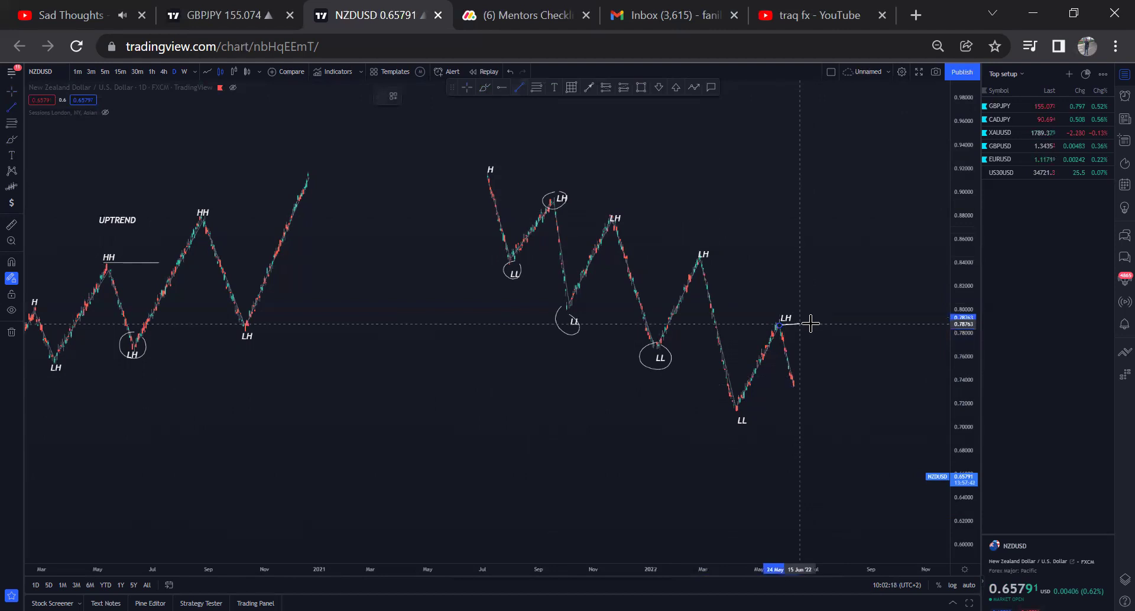
{"action": "left_click", "coordinate": [839, 325]}
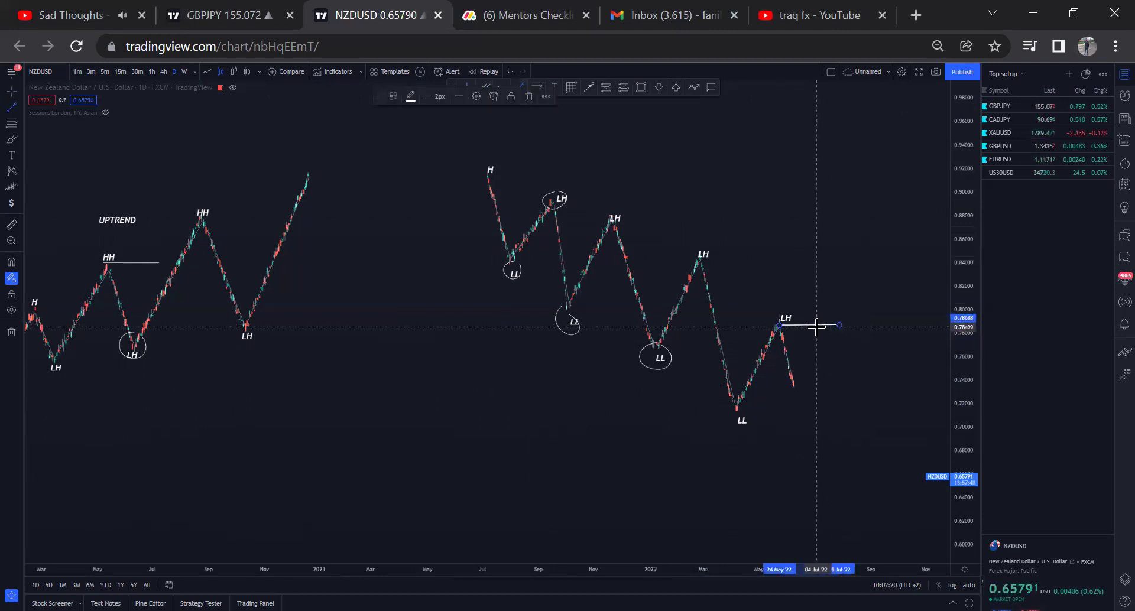
{"action": "left_click", "coordinate": [849, 327]}
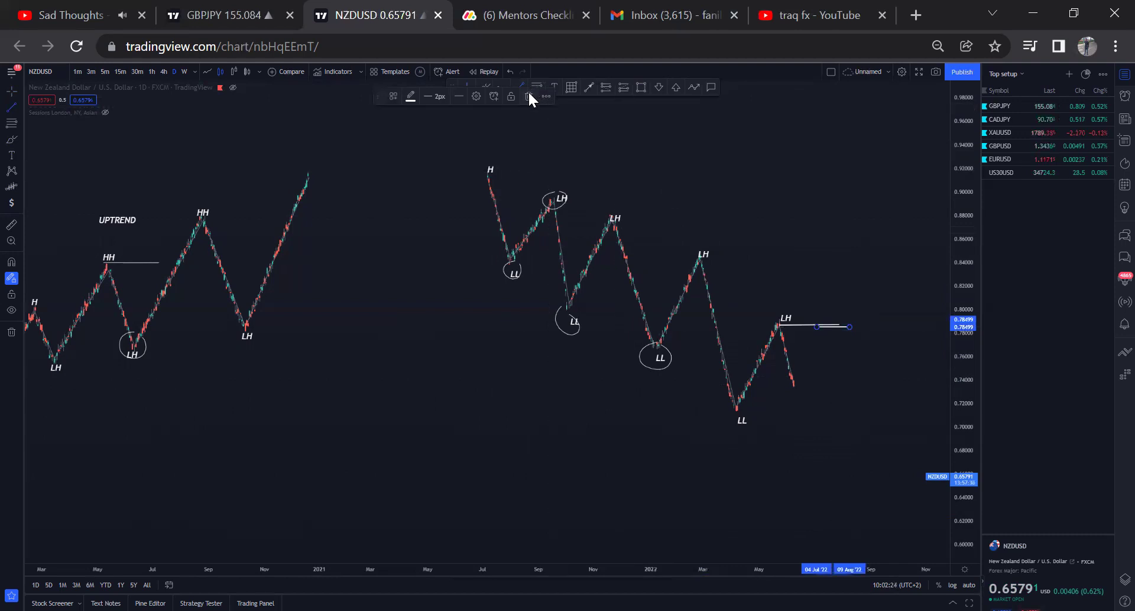
{"action": "left_click", "coordinate": [527, 95]}
{"action": "left_click", "coordinate": [736, 409]}
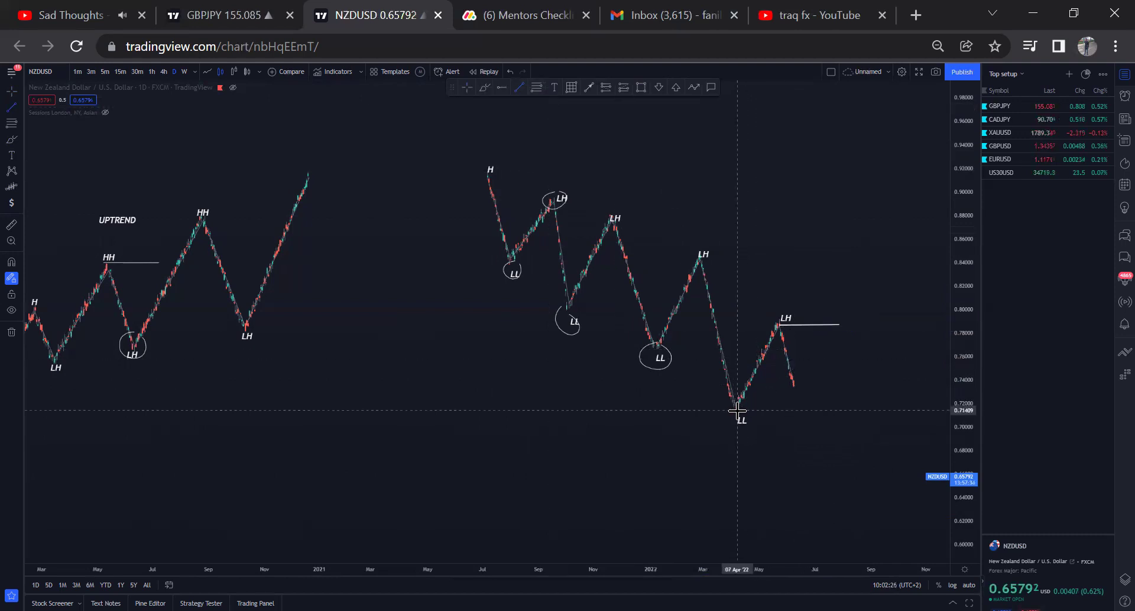
{"action": "left_click", "coordinate": [827, 410]}
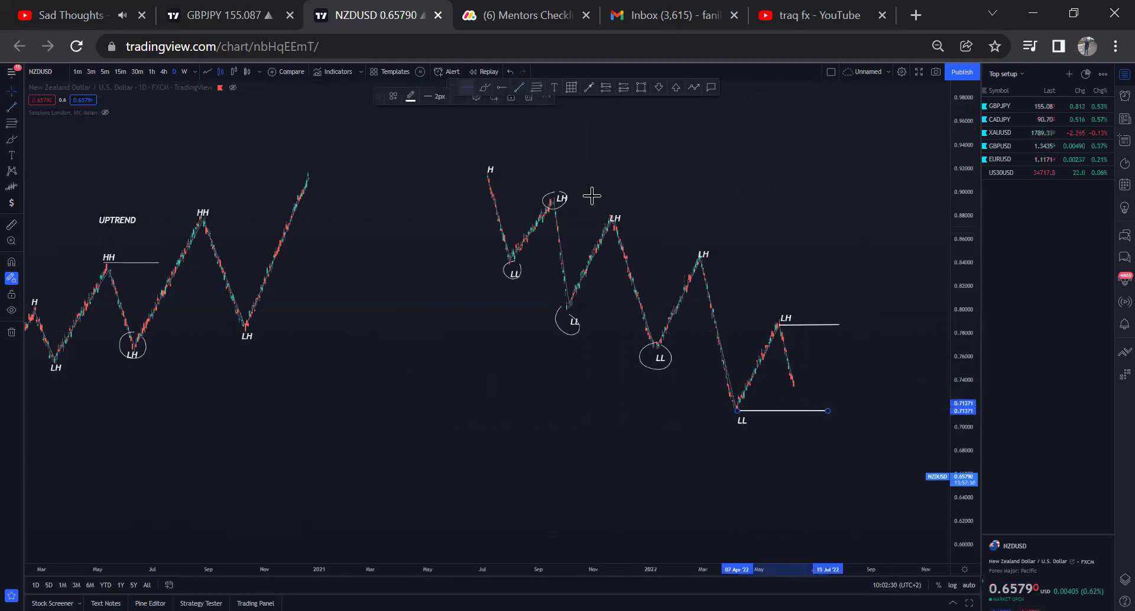
Reposition the descending zigzag's final endpoint across the "LL" line, leaving it just below the line at about 0.70.
{"action": "left_click_drag", "start_coordinate": [793, 385], "coordinate": [811, 452]}
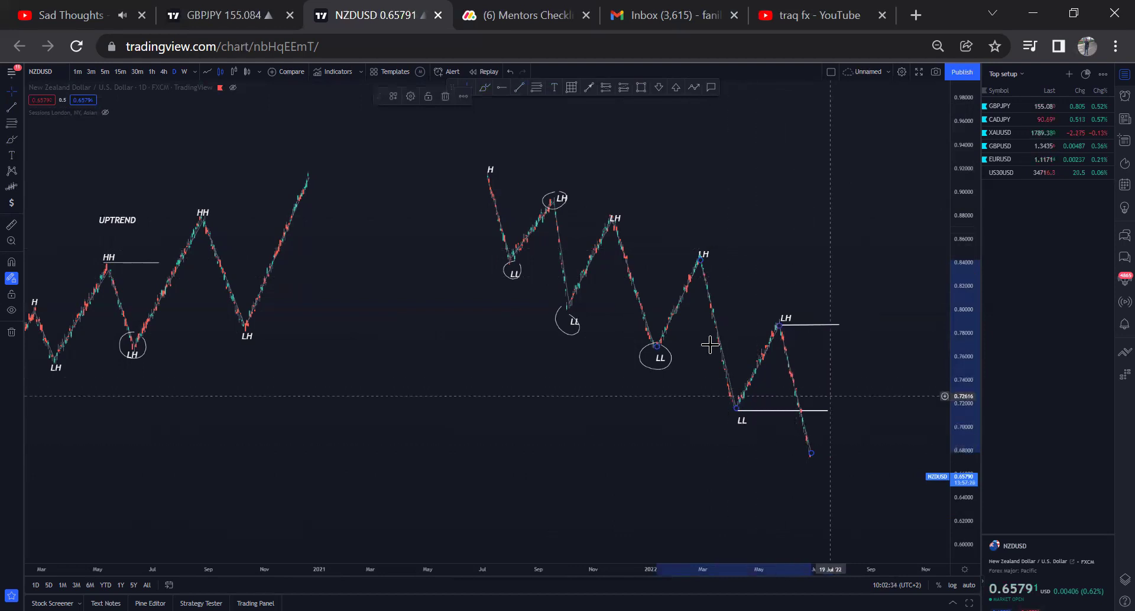
{"action": "left_click_drag", "start_coordinate": [812, 458], "coordinate": [802, 387]}
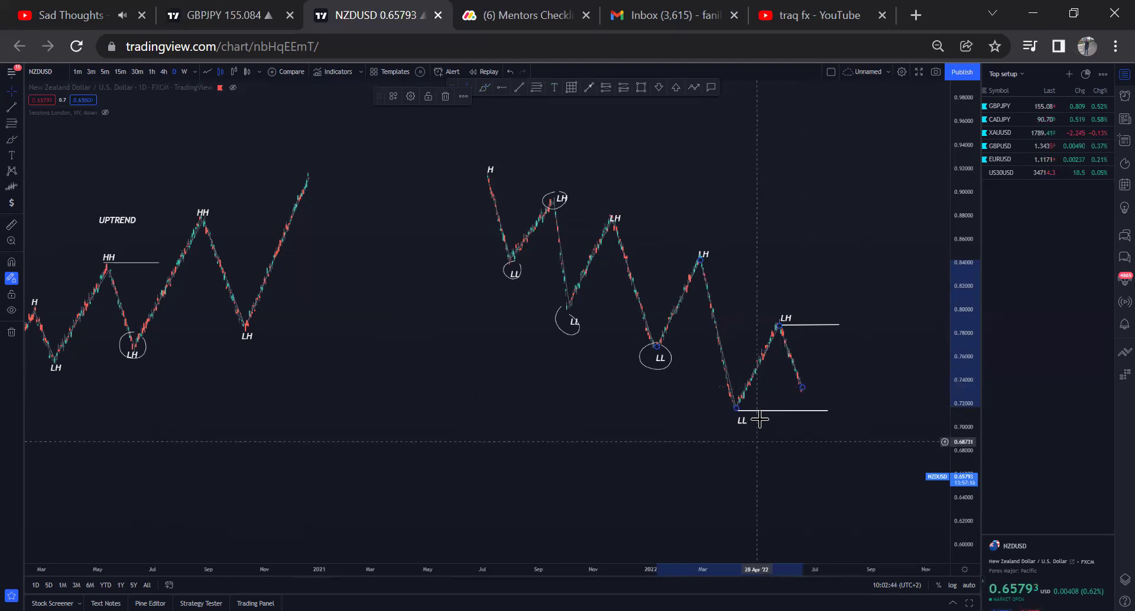
{"action": "left_click_drag", "start_coordinate": [802, 388], "coordinate": [811, 425]}
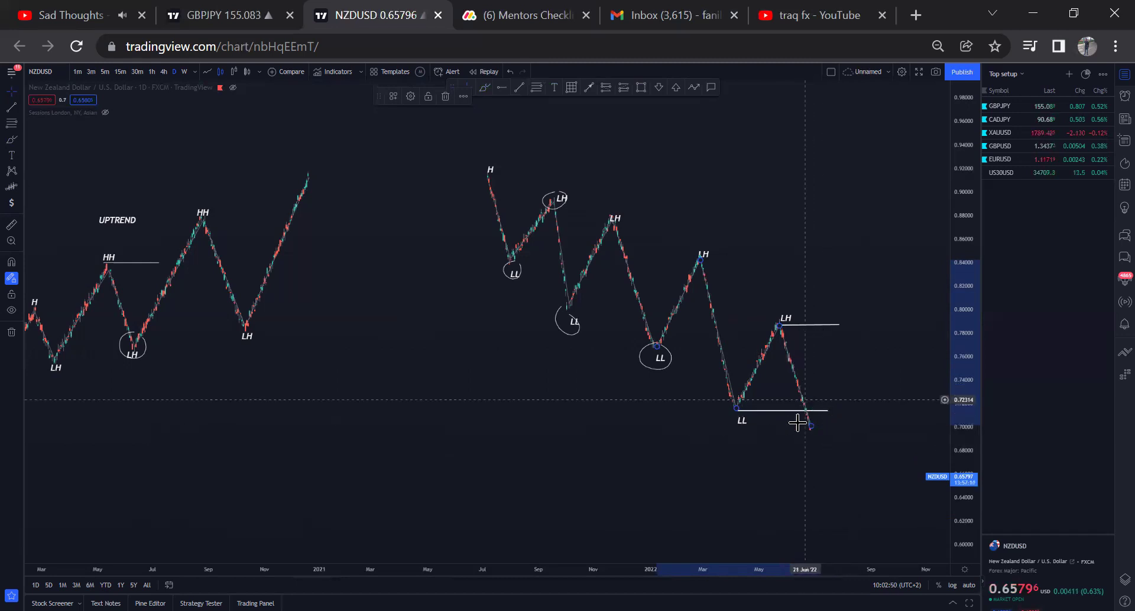
Add the text label "DOWNTREND" above the descending zigzag, at about 0.90.
{"action": "left_click_drag", "start_coordinate": [817, 457], "coordinate": [797, 455]}
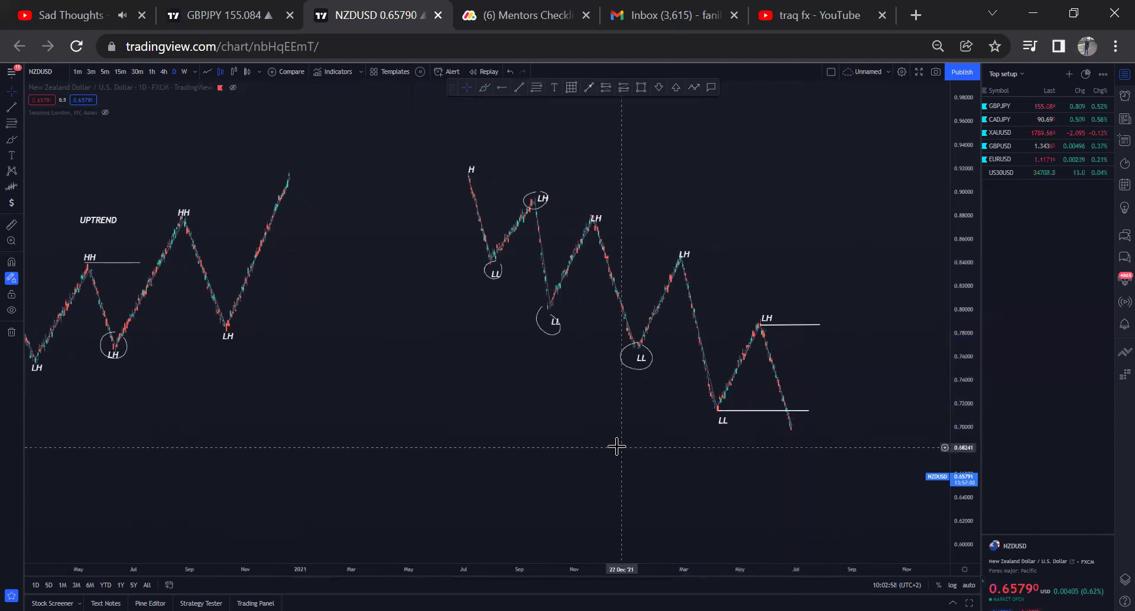
{"action": "left_click_drag", "start_coordinate": [615, 446], "coordinate": [684, 434]}
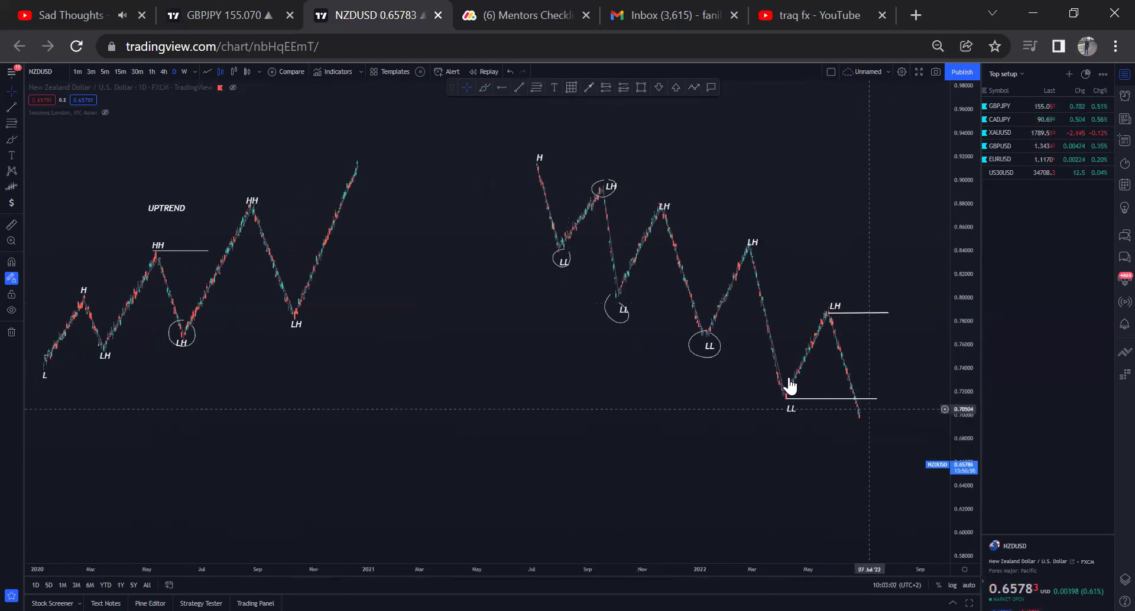
{"action": "left_click_drag", "start_coordinate": [840, 459], "coordinate": [813, 458]}
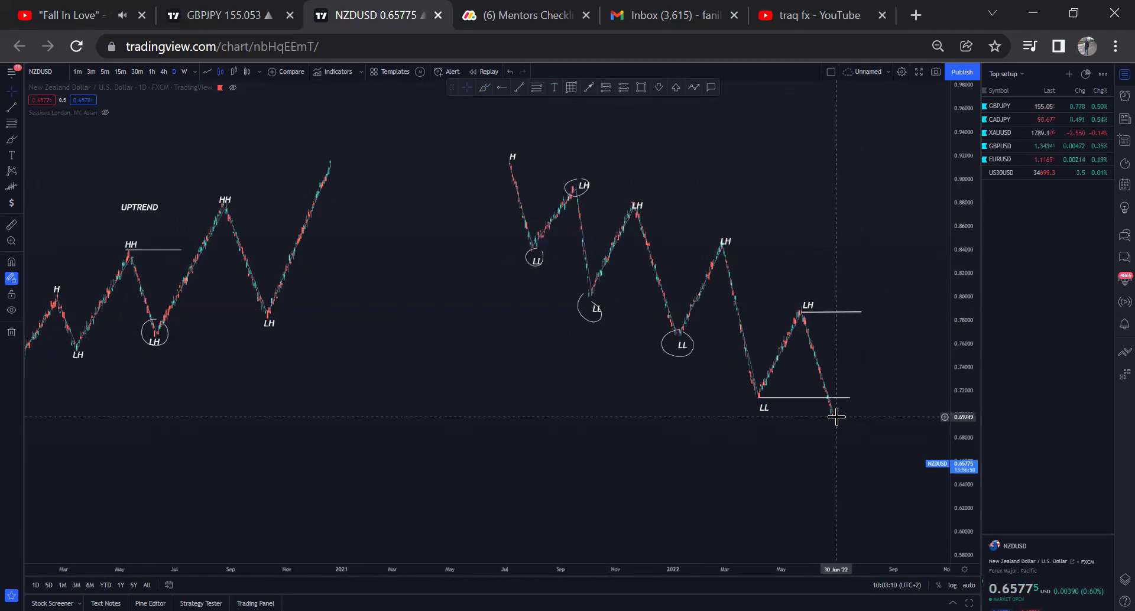
{"action": "left_click_drag", "start_coordinate": [524, 366], "coordinate": [585, 346]}
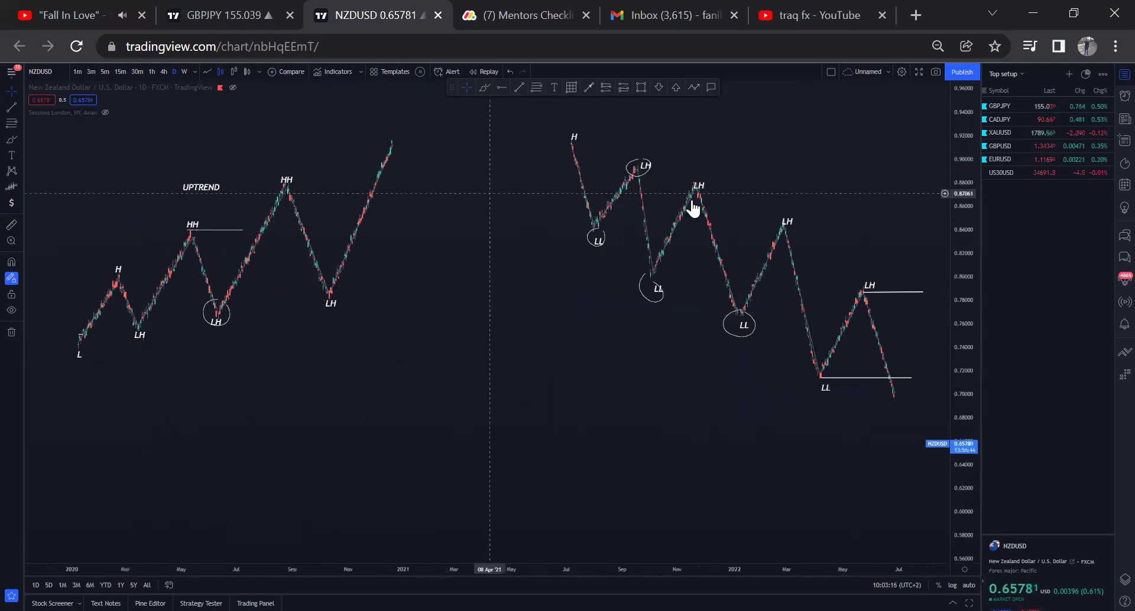
{"action": "left_click", "coordinate": [553, 88]}
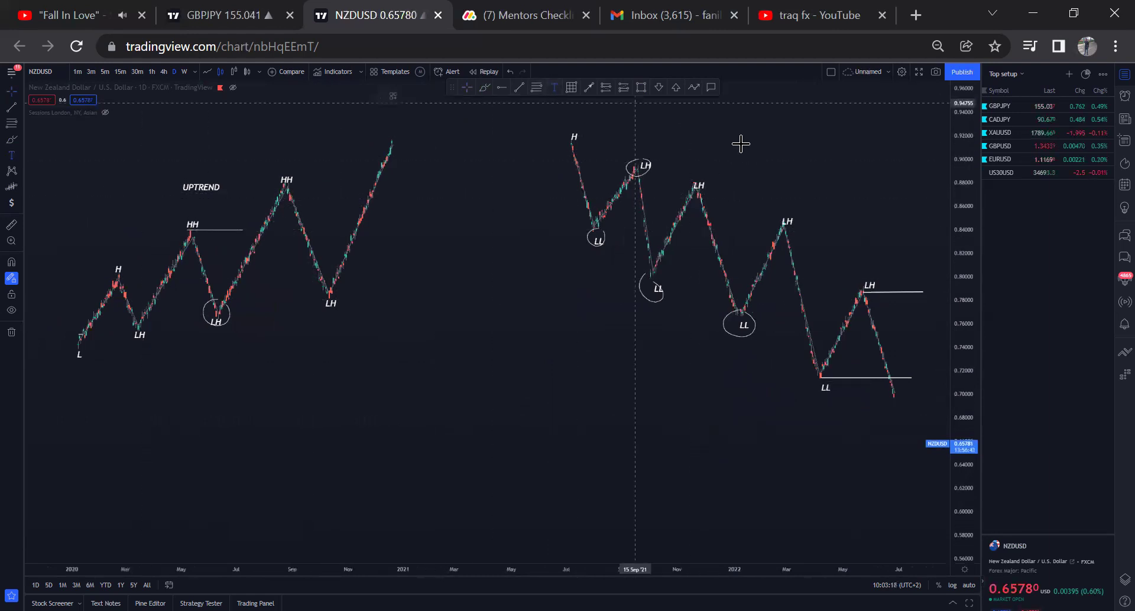
{"action": "left_click", "coordinate": [748, 155]}
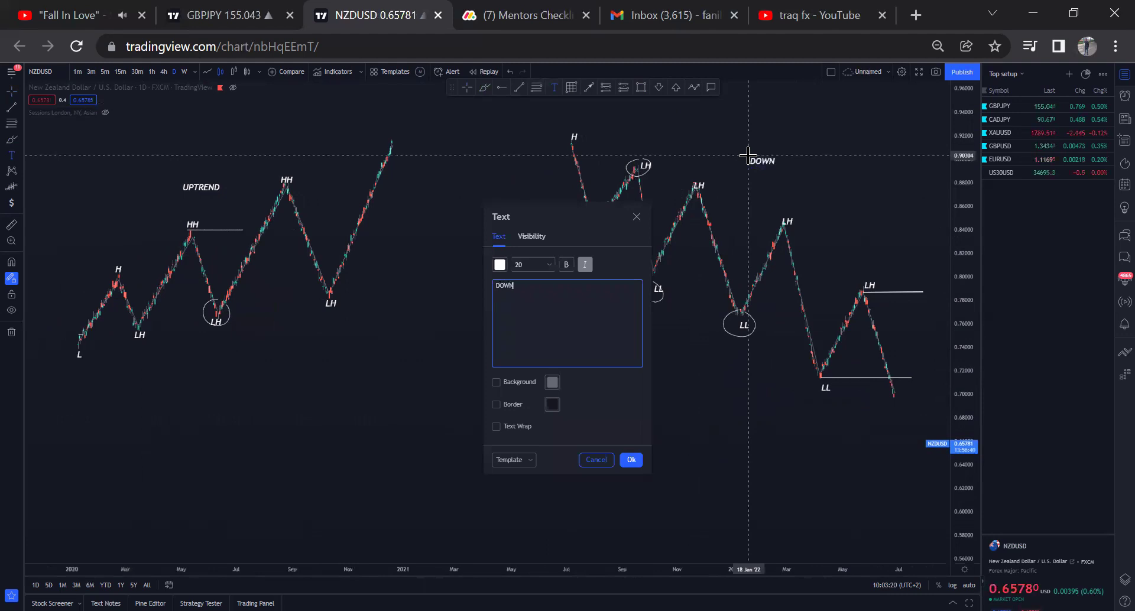
{"action": "left_click", "coordinate": [621, 460]}
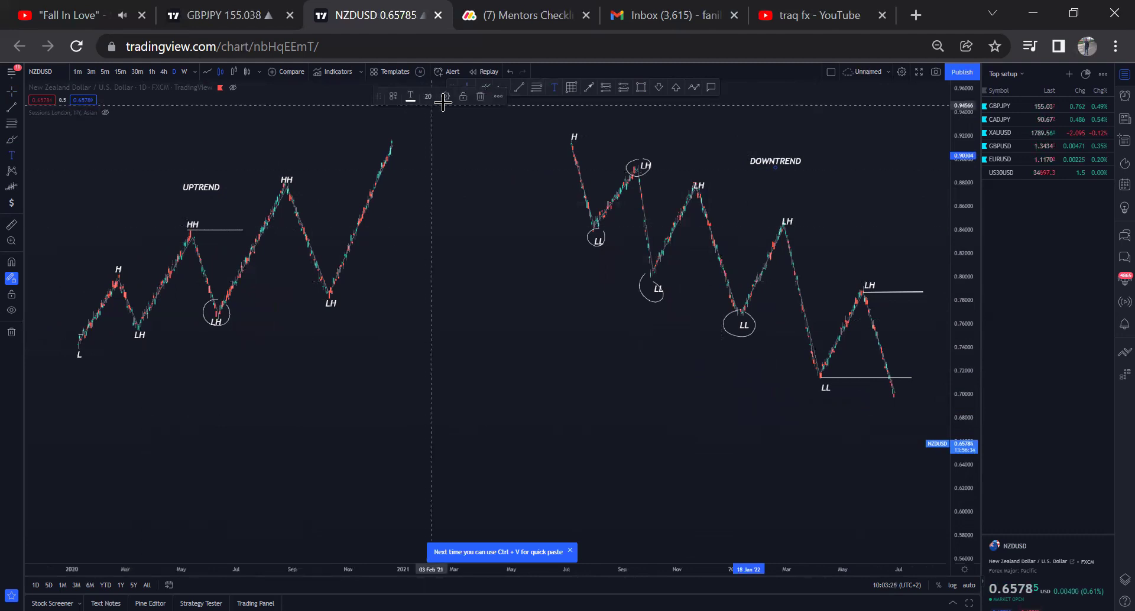
{"action": "left_click_drag", "start_coordinate": [380, 97], "coordinate": [328, 88]}
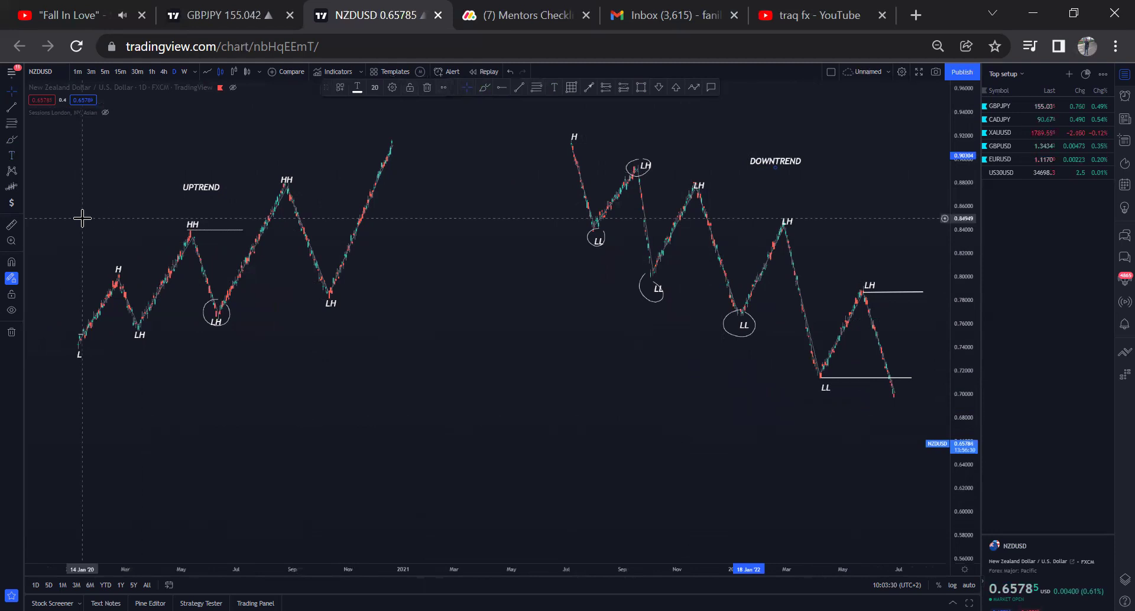
Draw a sideways zigzag price path between the two trends, with three peaks near 0.73 and lows near 0.66.
{"action": "left_click", "coordinate": [11, 187]}
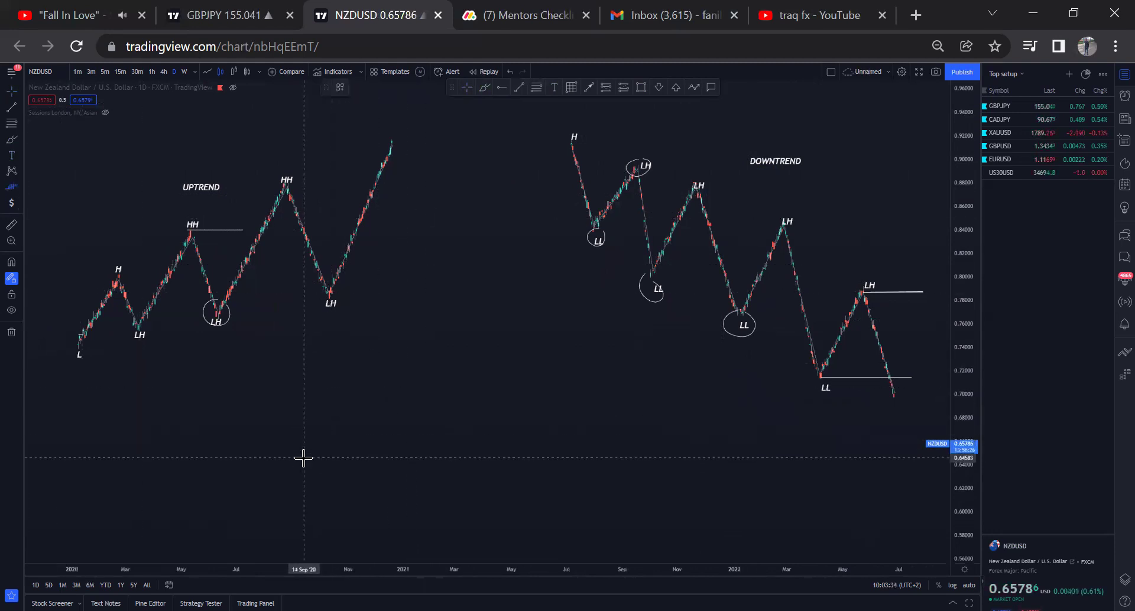
{"action": "left_click", "coordinate": [336, 435]}
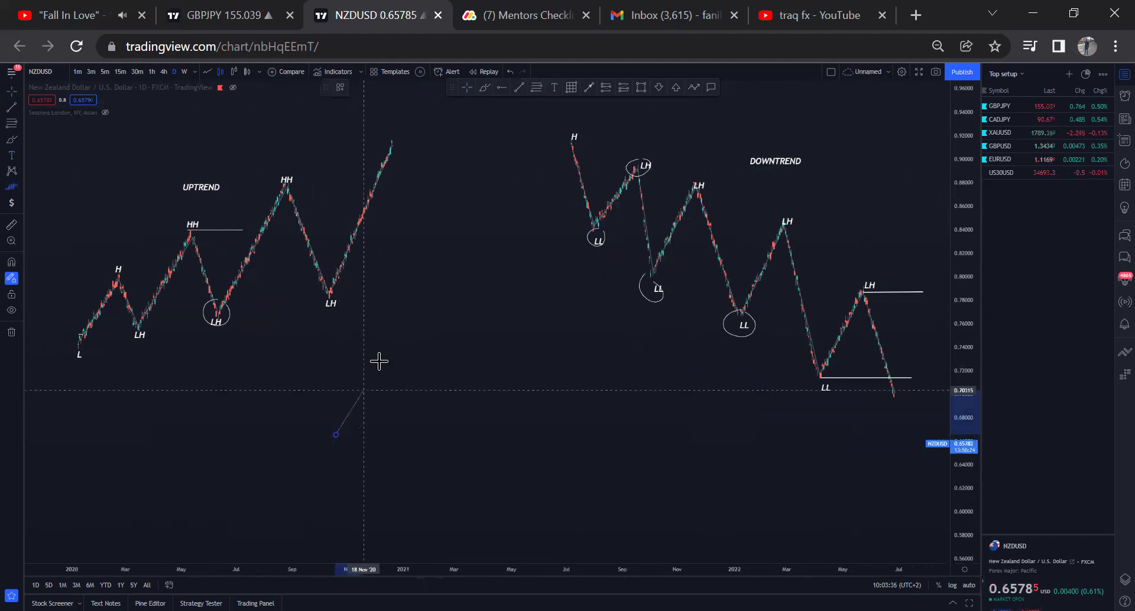
{"action": "left_click", "coordinate": [383, 374]}
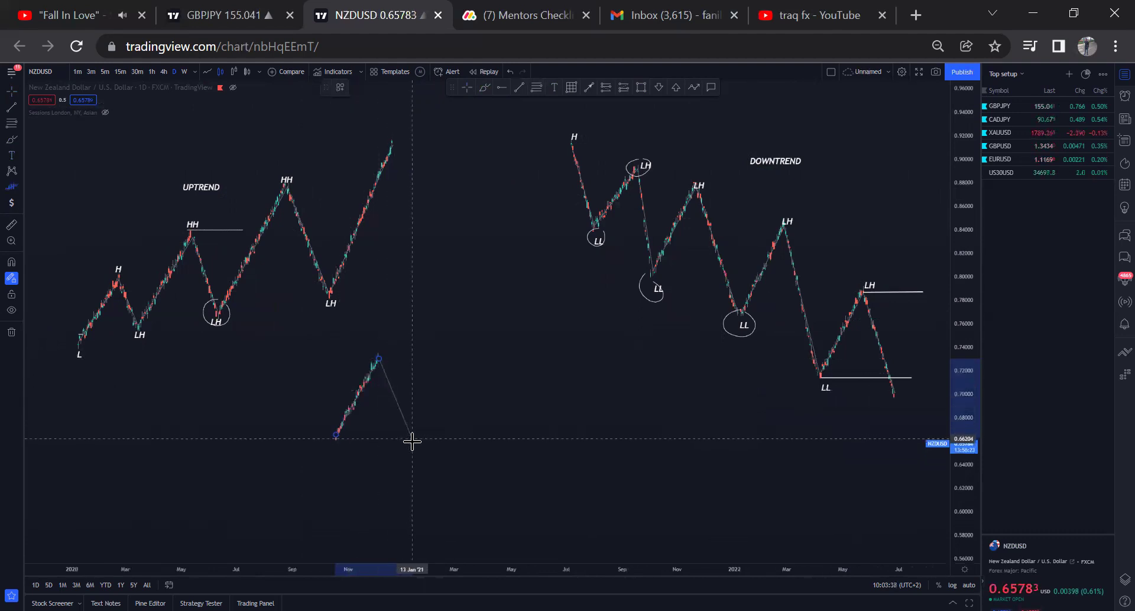
{"action": "left_click", "coordinate": [411, 441]}
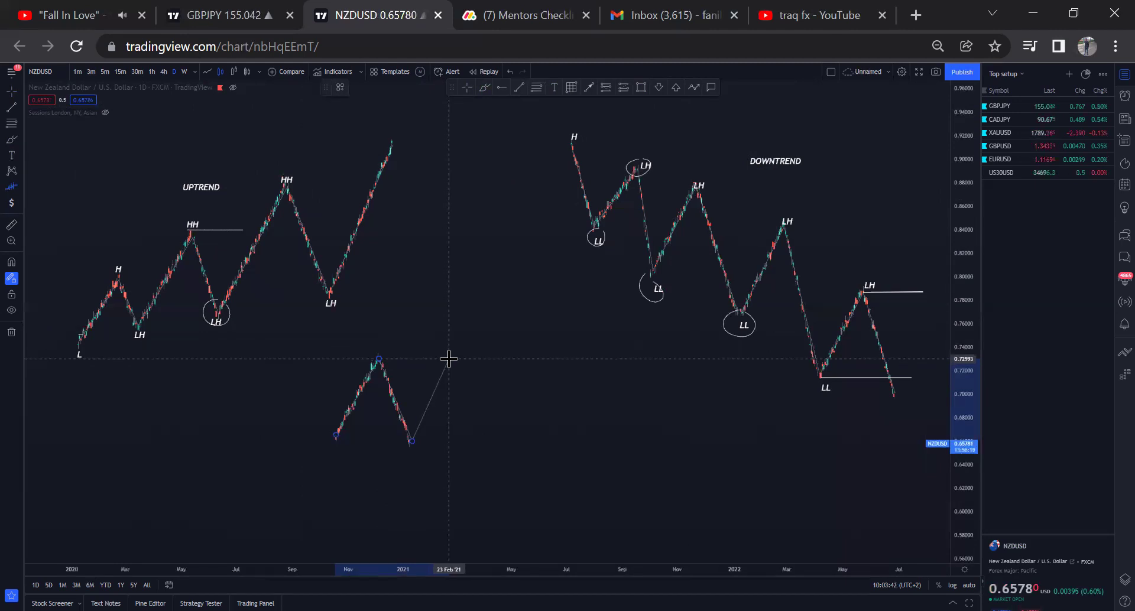
{"action": "left_click", "coordinate": [466, 406]}
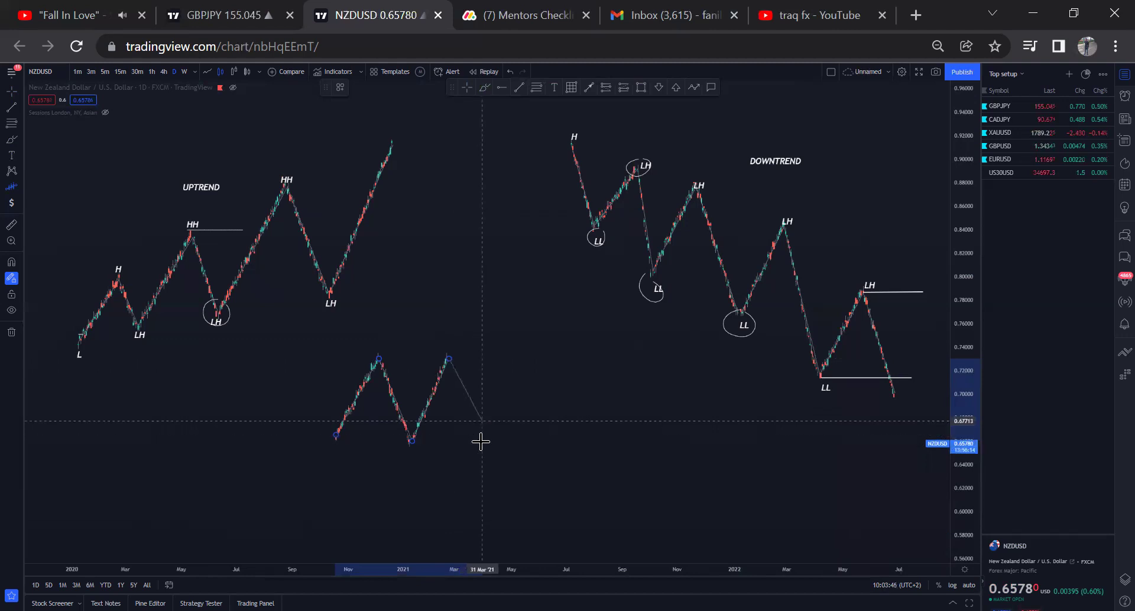
{"action": "left_click", "coordinate": [481, 442]}
{"action": "left_click", "coordinate": [518, 352]}
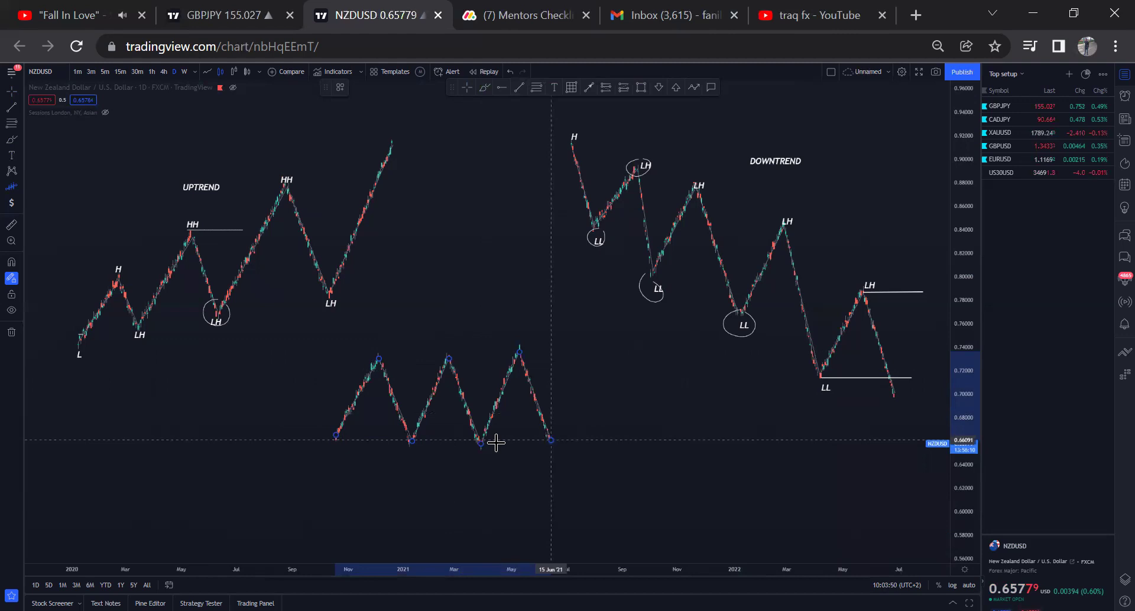
{"action": "left_click", "coordinate": [554, 441]}
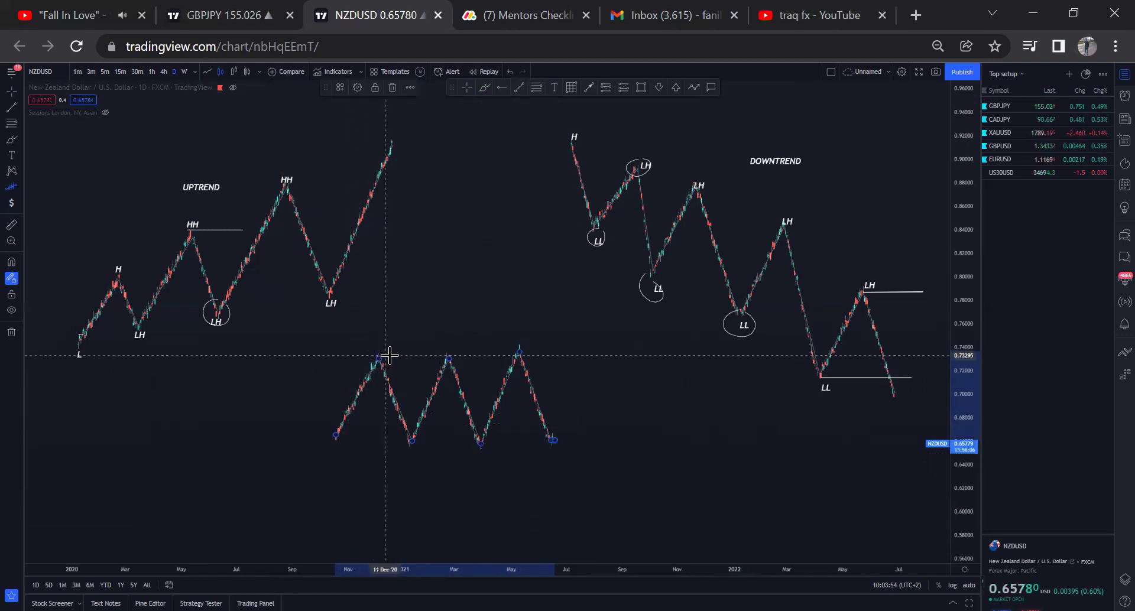
{"action": "left_click", "coordinate": [330, 440]}
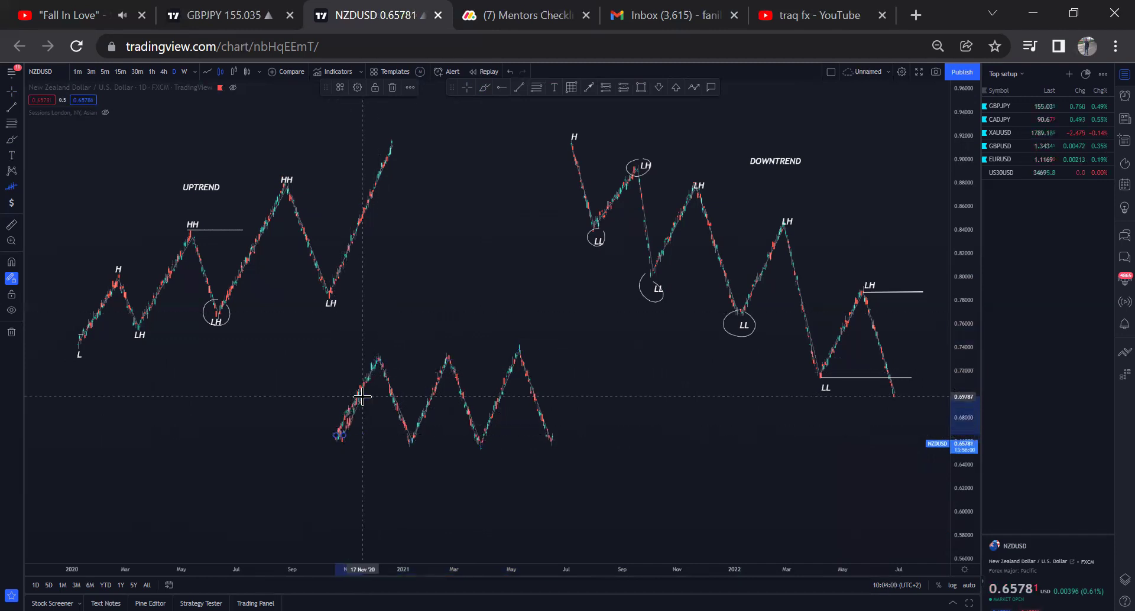
{"action": "key", "text": "Escape"}
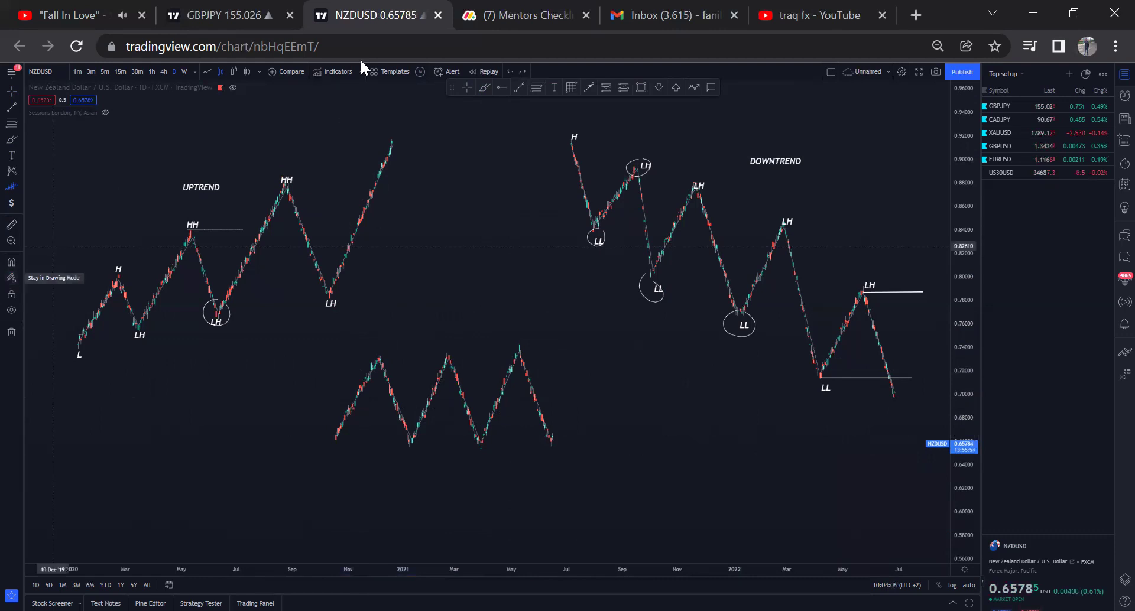
Draw trend lines bounding the sideways zigzag, one along its peaks near 0.73 and one along its lows near 0.66.
{"action": "left_click", "coordinate": [519, 88]}
{"action": "left_click", "coordinate": [376, 355]}
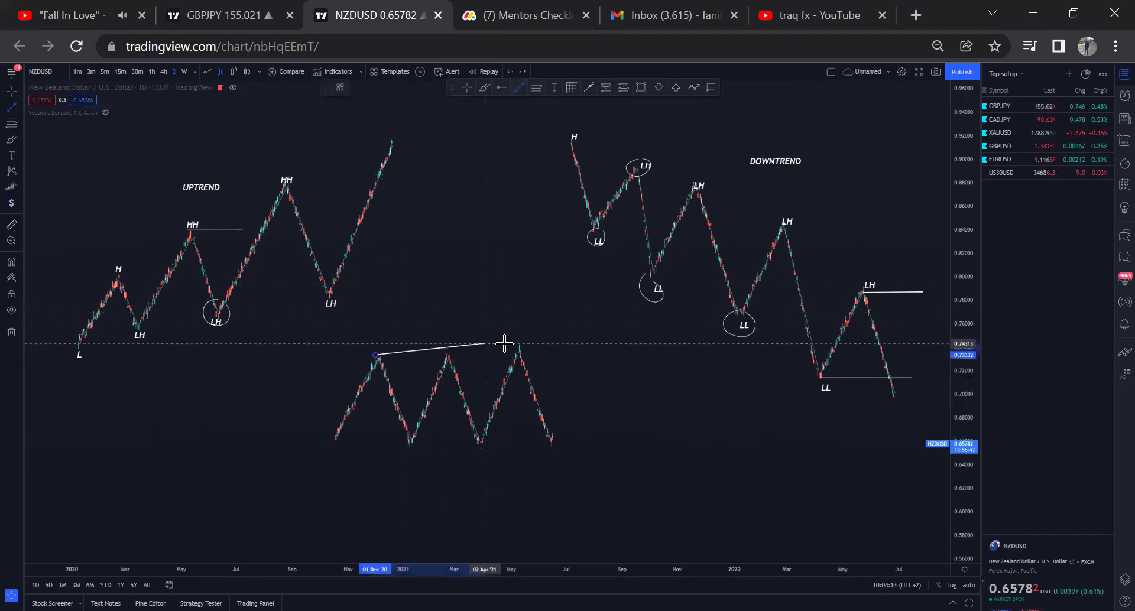
{"action": "left_click", "coordinate": [534, 350]}
{"action": "left_click", "coordinate": [520, 87]}
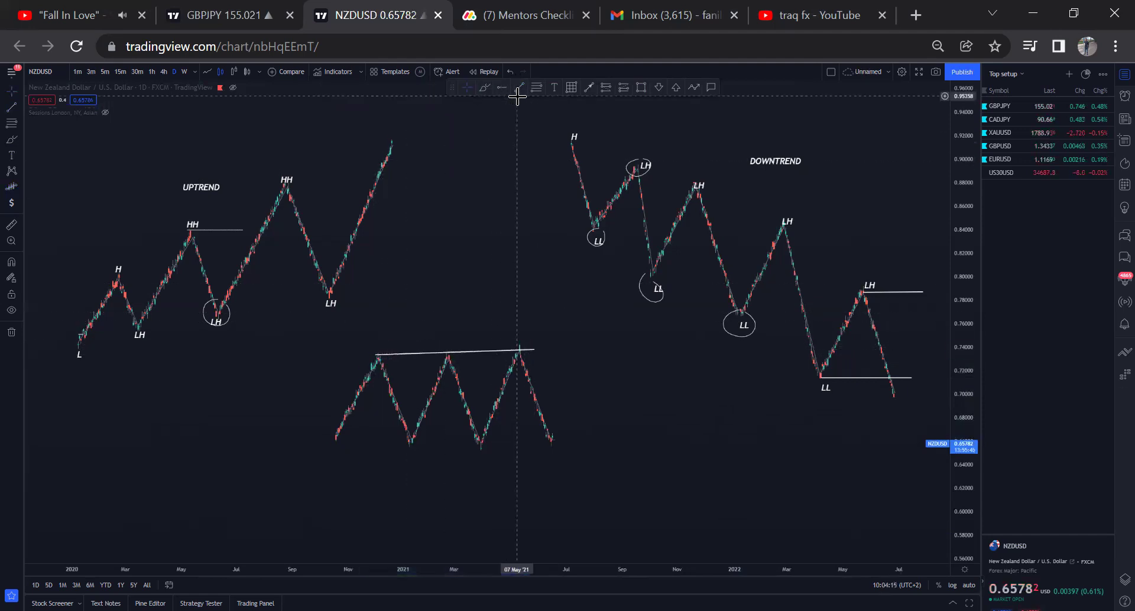
{"action": "left_click", "coordinate": [339, 445]}
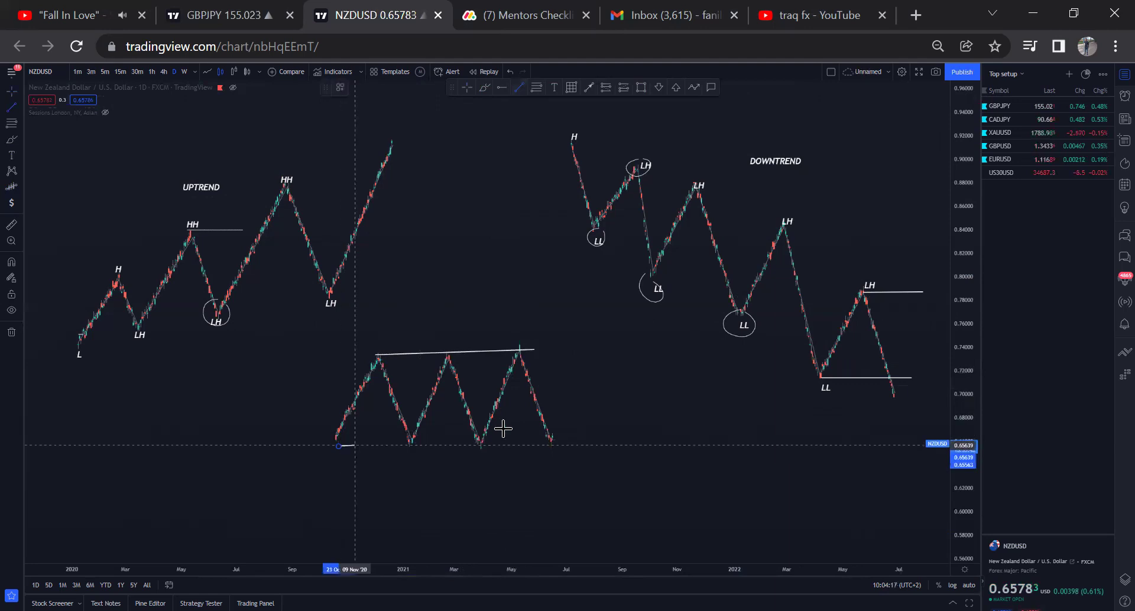
{"action": "left_click", "coordinate": [562, 443]}
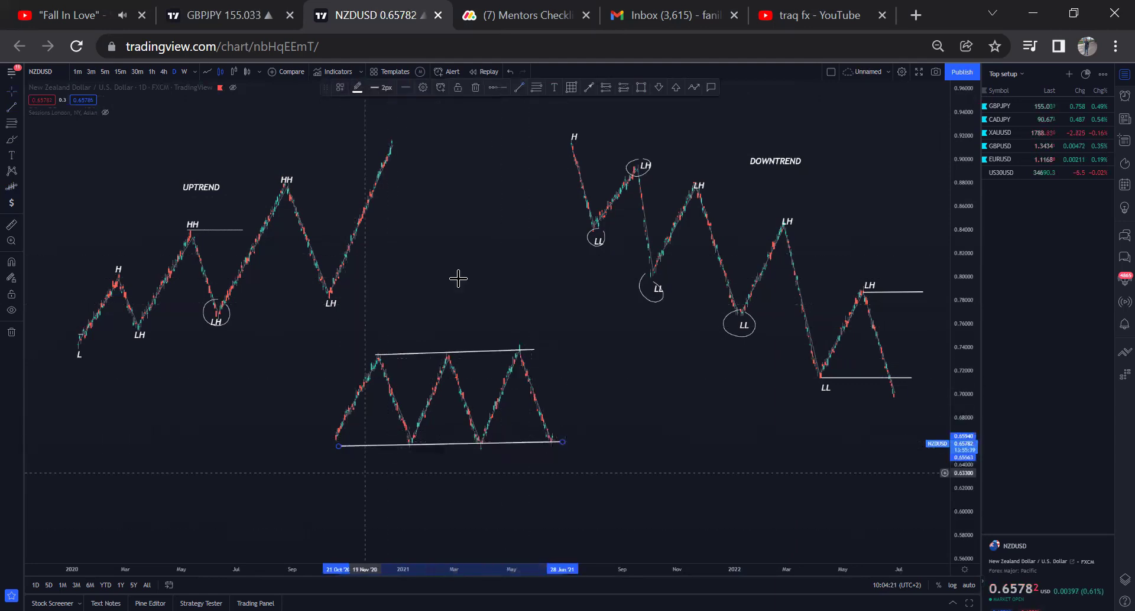
Circle the second and third peaks and the three lows where the sideways zigzag meets its upper and lower boundary lines.
{"action": "left_click_drag", "start_coordinate": [425, 325], "coordinate": [430, 319]}
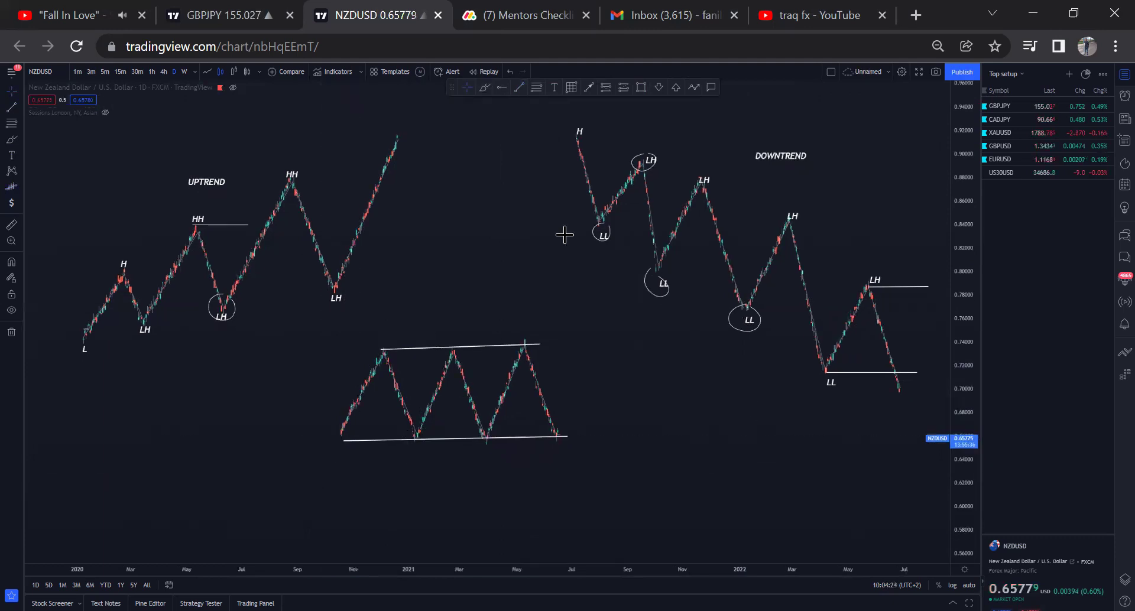
{"action": "mouse_move", "coordinate": [448, 347]}
{"action": "left_mouse_down"}
{"action": "mouse_move", "coordinate": [443, 361]}
{"action": "mouse_move", "coordinate": [441, 351]}
{"action": "left_mouse_up"}
{"action": "mouse_move", "coordinate": [527, 332]}
{"action": "left_mouse_down"}
{"action": "mouse_move", "coordinate": [532, 342]}
{"action": "mouse_move", "coordinate": [519, 340]}
{"action": "left_mouse_up"}
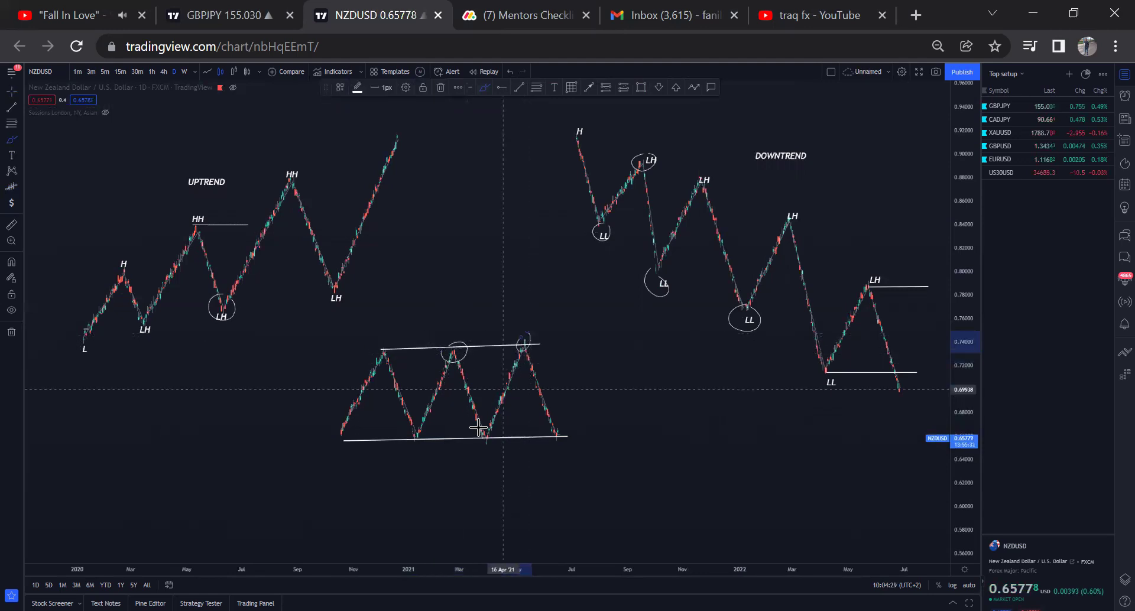
{"action": "mouse_move", "coordinate": [413, 427]}
{"action": "left_mouse_down"}
{"action": "mouse_move", "coordinate": [409, 444]}
{"action": "mouse_move", "coordinate": [420, 427]}
{"action": "mouse_move", "coordinate": [476, 441]}
{"action": "mouse_move", "coordinate": [488, 431]}
{"action": "left_mouse_up"}
{"action": "left_click", "coordinate": [553, 436]}
{"action": "left_click", "coordinate": [566, 423]}
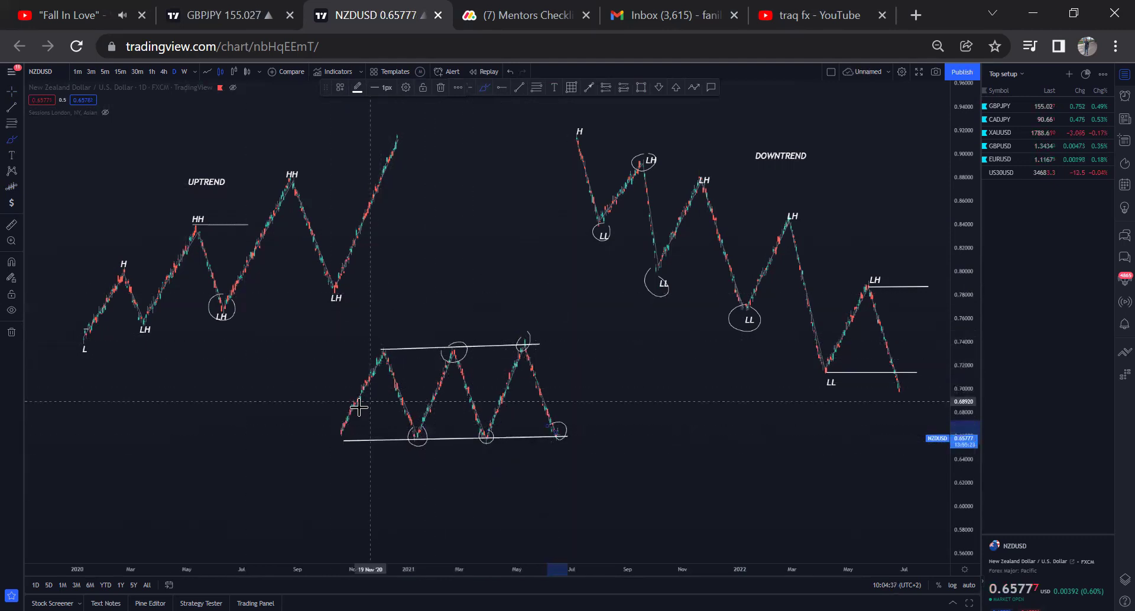
Draw a breakout zigzag from the sideways range's last low up to about 0.80, back to 0.69 and up to 0.84.
{"action": "left_click", "coordinate": [11, 187]}
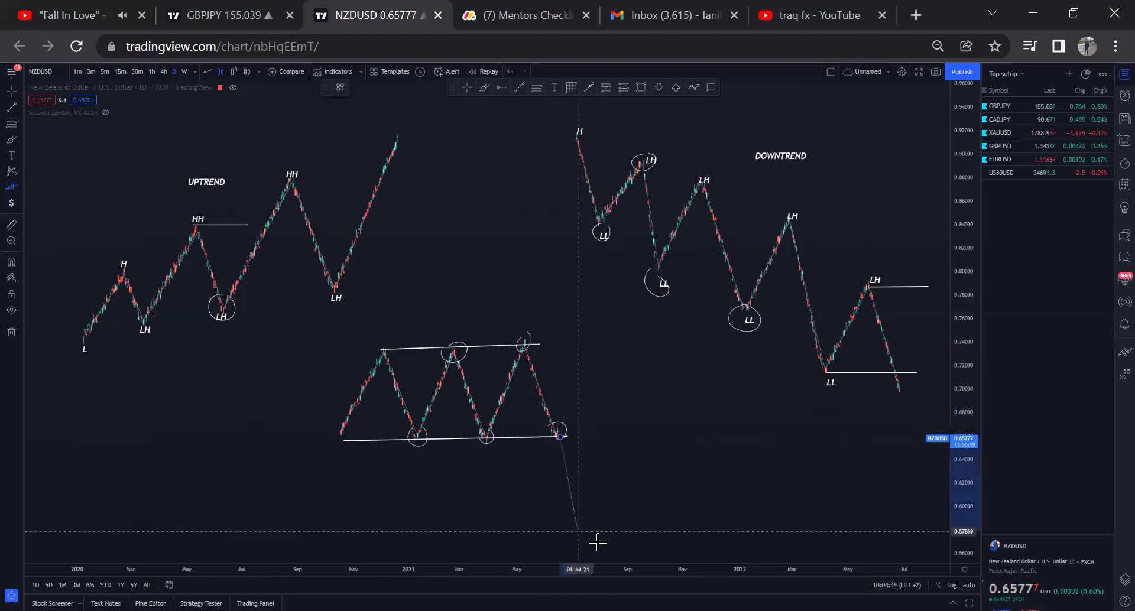
{"action": "left_click", "coordinate": [608, 275]}
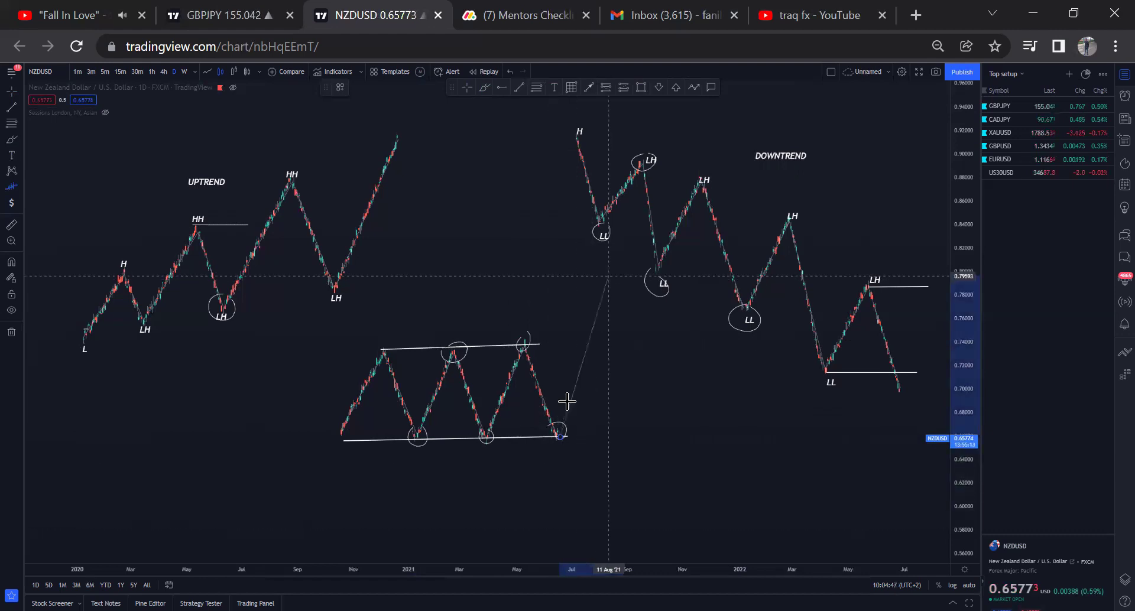
{"action": "left_click", "coordinate": [655, 407]}
{"action": "double_click", "coordinate": [696, 222]}
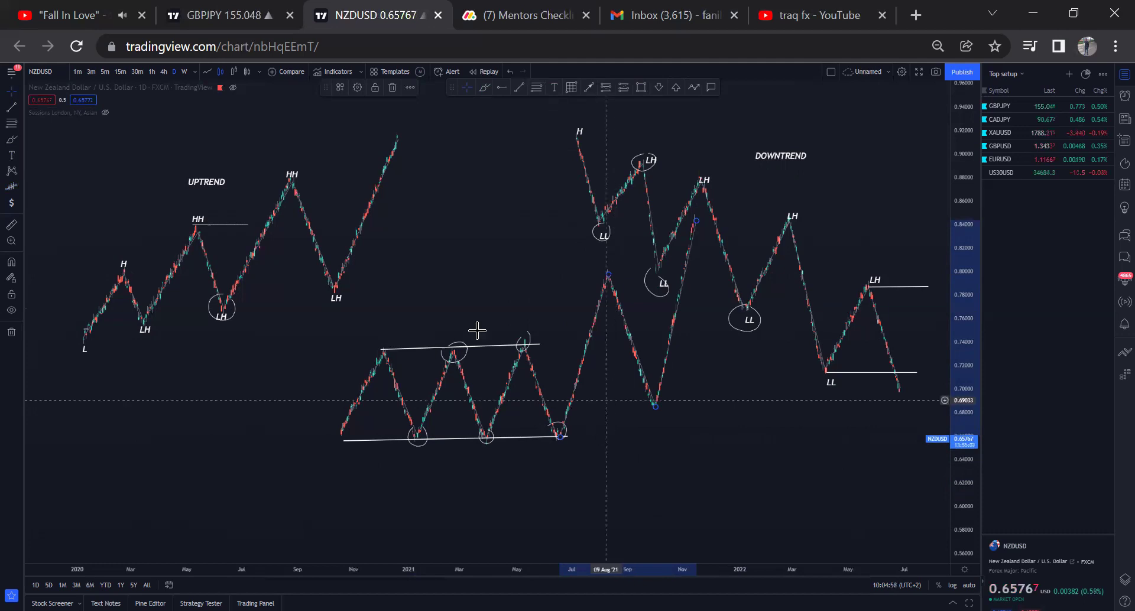
Remove all the drawings from the chart and show the hidden NZDUSD price series.
{"action": "left_click_drag", "start_coordinate": [554, 257], "coordinate": [545, 261]}
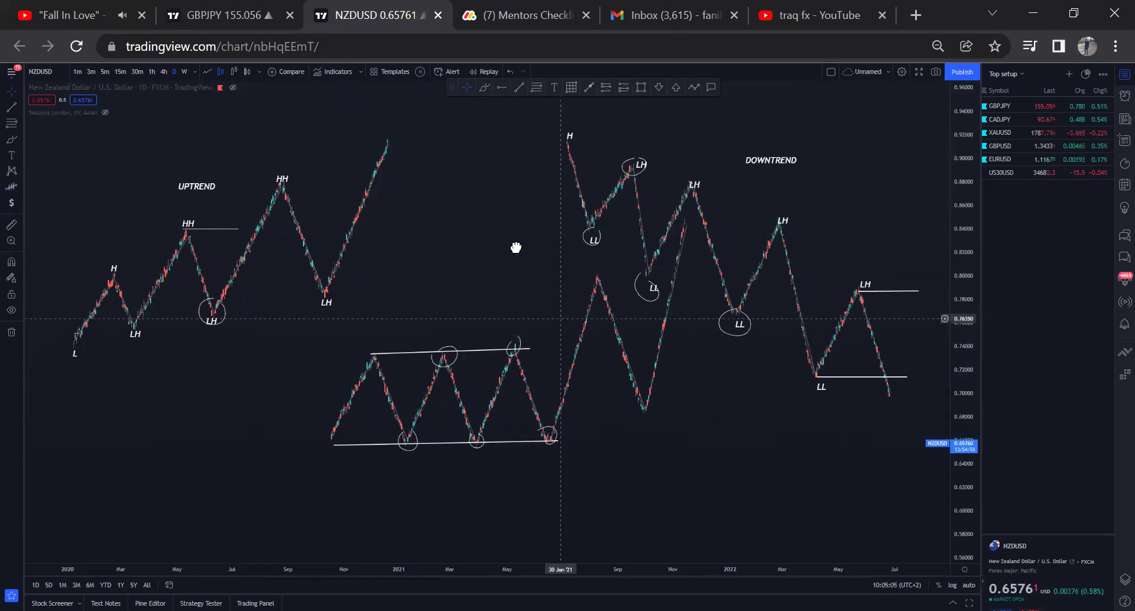
{"action": "left_click_drag", "start_coordinate": [516, 248], "coordinate": [494, 241]}
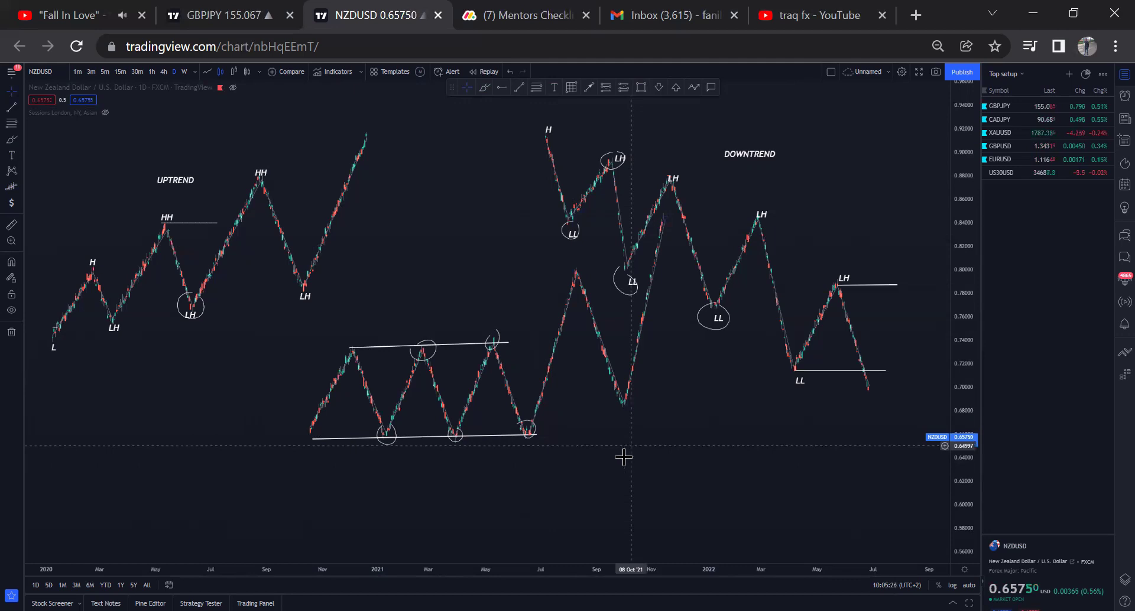
{"action": "left_click_drag", "start_coordinate": [620, 455], "coordinate": [598, 380]}
{"action": "left_click", "coordinate": [12, 334]}
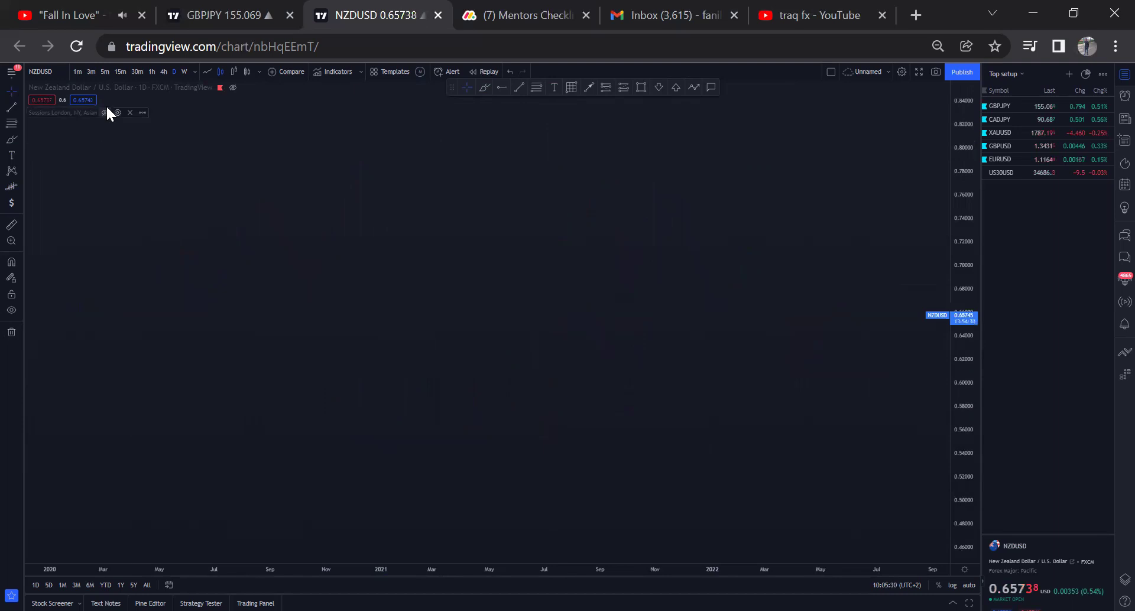
{"action": "left_click", "coordinate": [232, 88]}
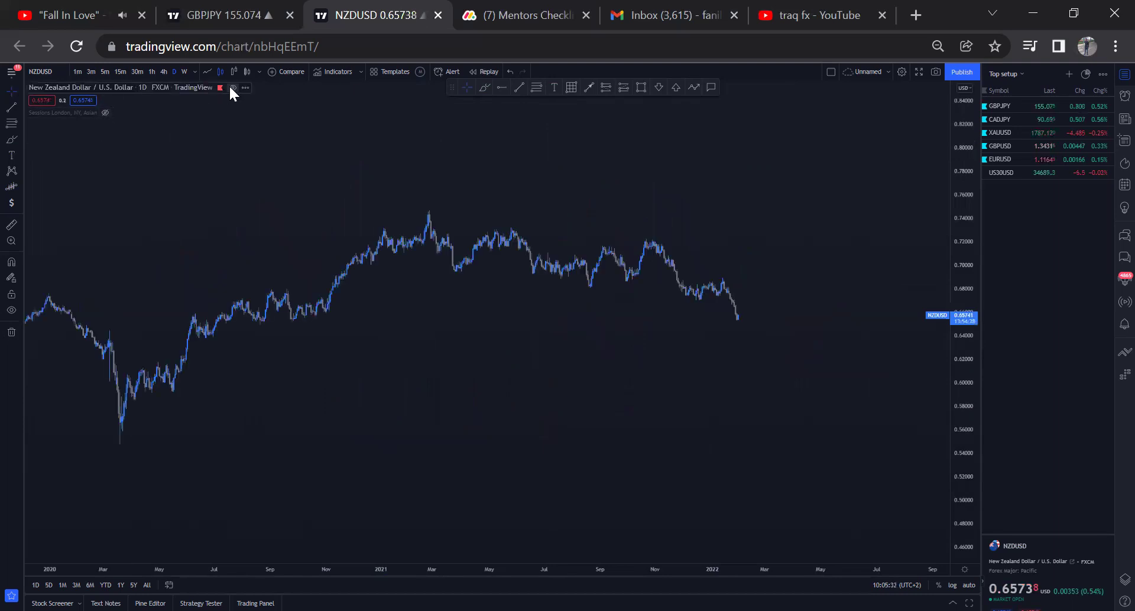
Examine the NZDUSD daily price action from 2017 to early 2022.
{"action": "left_click_drag", "start_coordinate": [970, 489], "coordinate": [959, 304]}
{"action": "left_click_drag", "start_coordinate": [783, 353], "coordinate": [737, 366]}
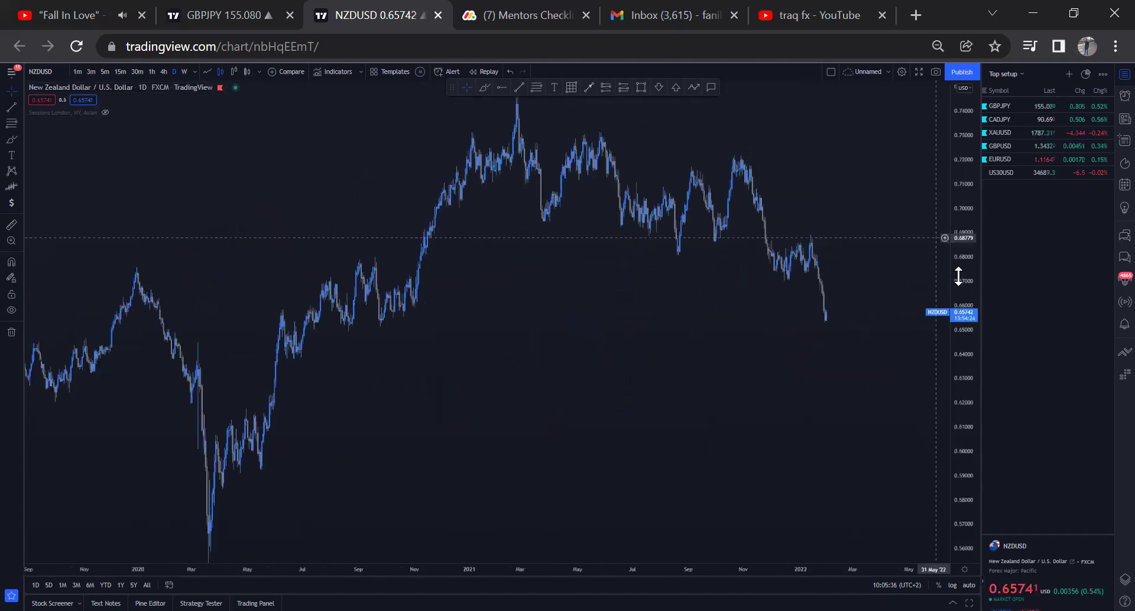
{"action": "left_click_drag", "start_coordinate": [630, 574], "coordinate": [655, 576]}
{"action": "left_click_drag", "start_coordinate": [707, 496], "coordinate": [657, 500]}
{"action": "left_click_drag", "start_coordinate": [755, 397], "coordinate": [787, 405]}
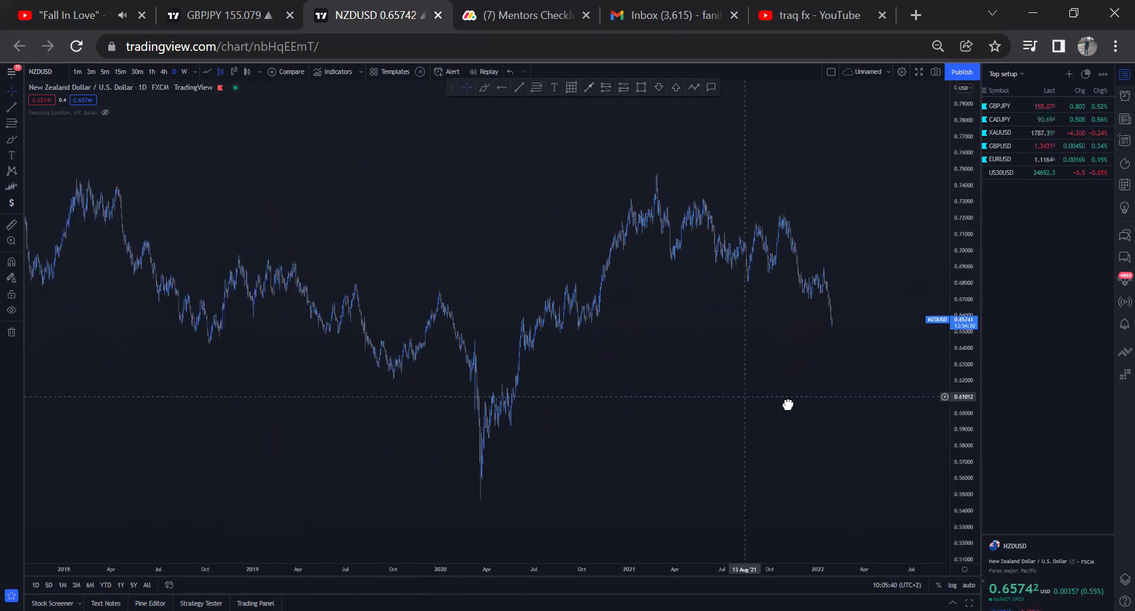
{"action": "left_click_drag", "start_coordinate": [664, 418], "coordinate": [811, 411]}
{"action": "scroll", "coordinate": [579, 432], "scroll_direction": "left", "scroll_amount": 3}
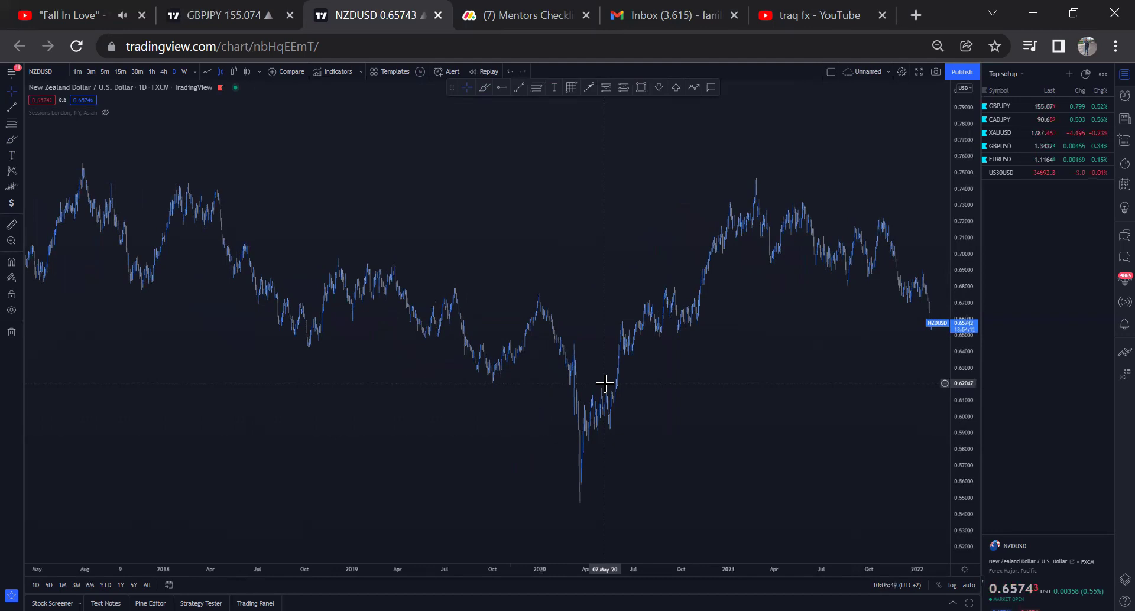
Brush strokes along the 2020–2021 rally, circling two small areas of the late-2020 rise and the drop after the early-2021 high.
{"action": "left_click", "coordinate": [484, 88]}
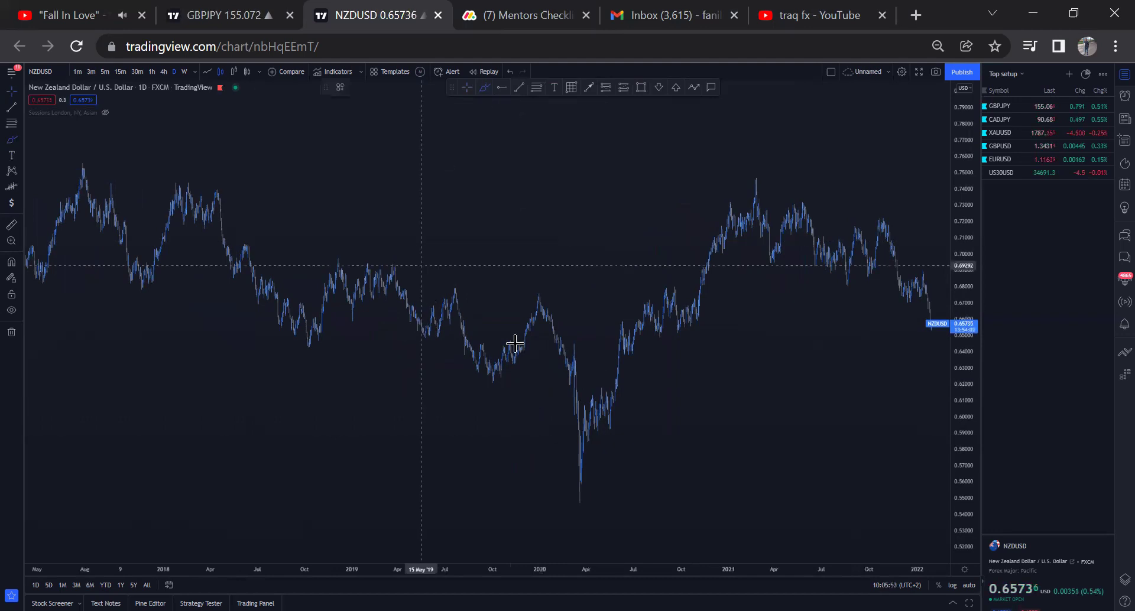
{"action": "left_click", "coordinate": [698, 315]}
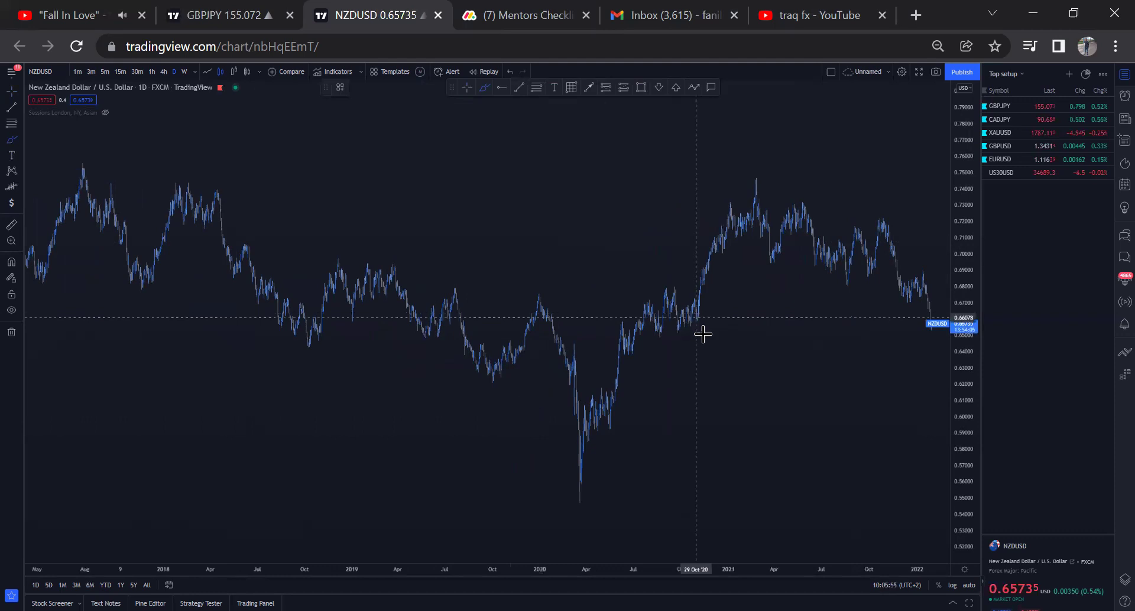
{"action": "left_click", "coordinate": [749, 193]}
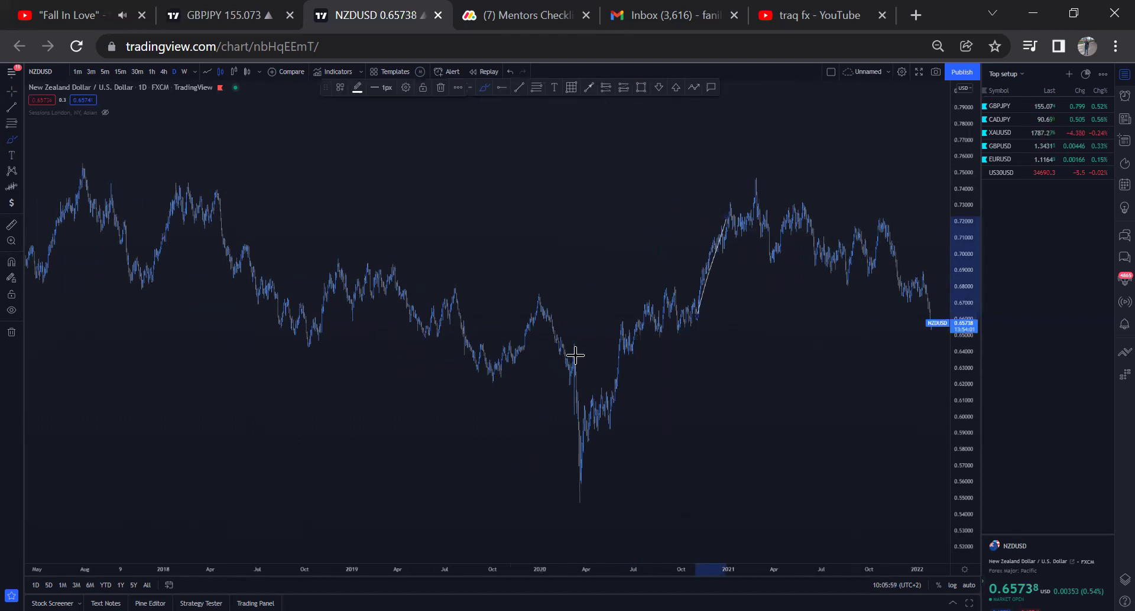
{"action": "scroll", "coordinate": [537, 264], "scroll_direction": "up", "scroll_amount": 3}
{"action": "left_click_drag", "start_coordinate": [526, 262], "coordinate": [527, 268]}
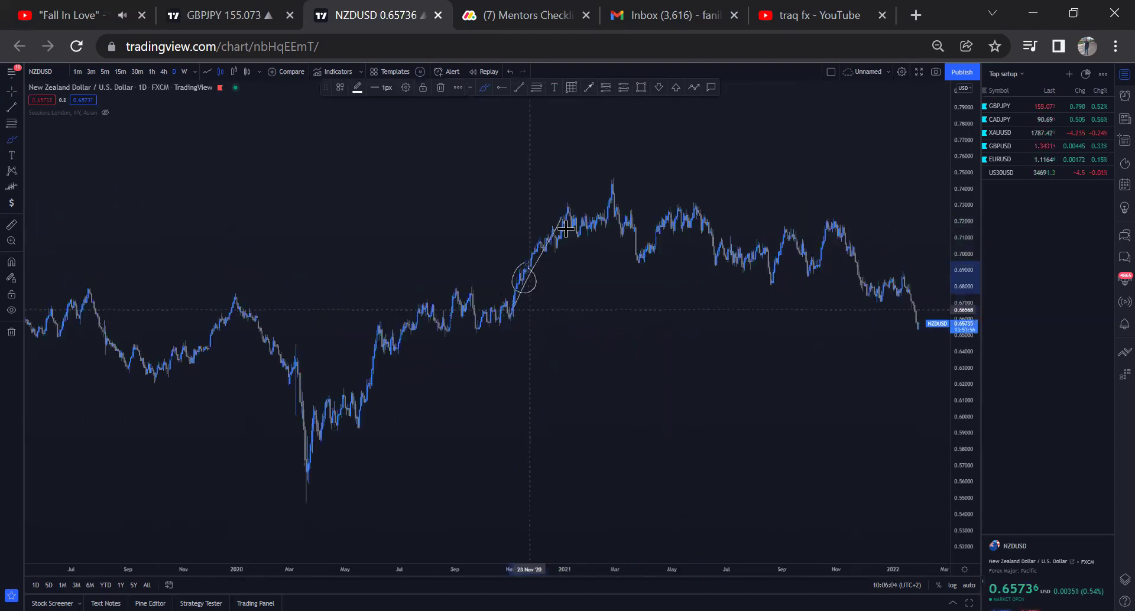
{"action": "mouse_move", "coordinate": [537, 253]}
{"action": "left_mouse_down"}
{"action": "mouse_move", "coordinate": [552, 234]}
{"action": "mouse_move", "coordinate": [540, 247]}
{"action": "left_mouse_up"}
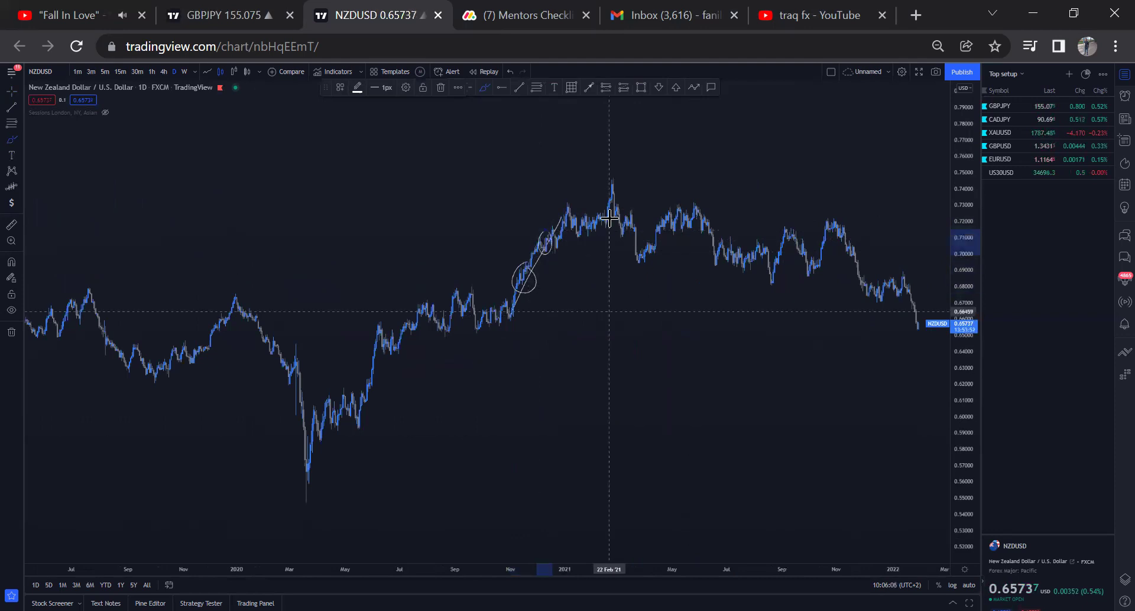
{"action": "left_click_drag", "start_coordinate": [608, 214], "coordinate": [625, 243]}
{"action": "left_click_drag", "start_coordinate": [406, 420], "coordinate": [628, 218]}
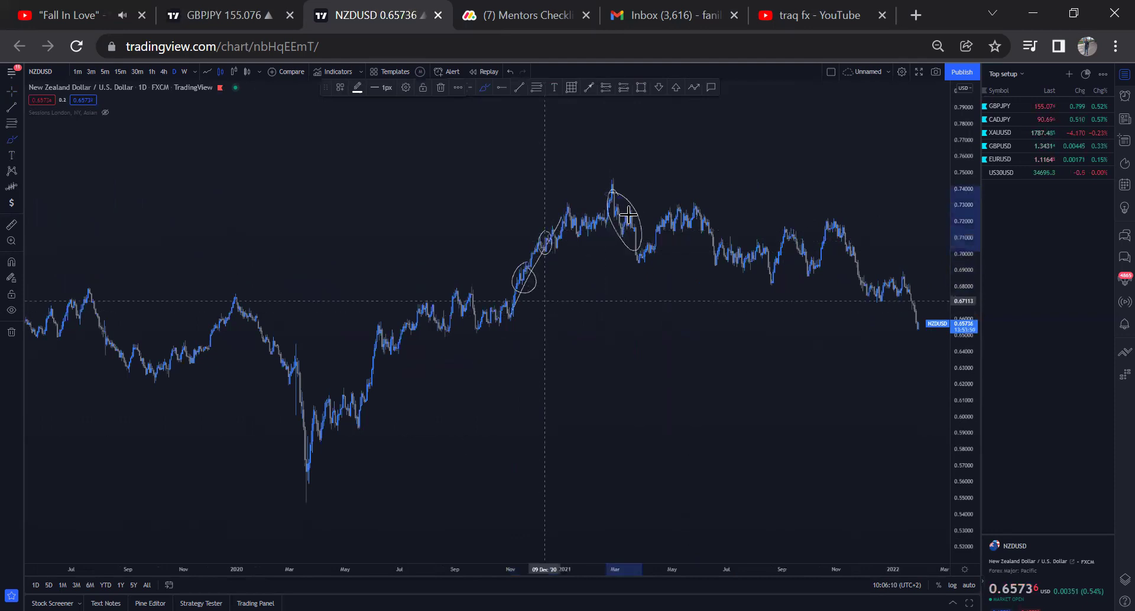
Undo all the brush strokes and circles on the price chart.
{"action": "left_click", "coordinate": [511, 71]}
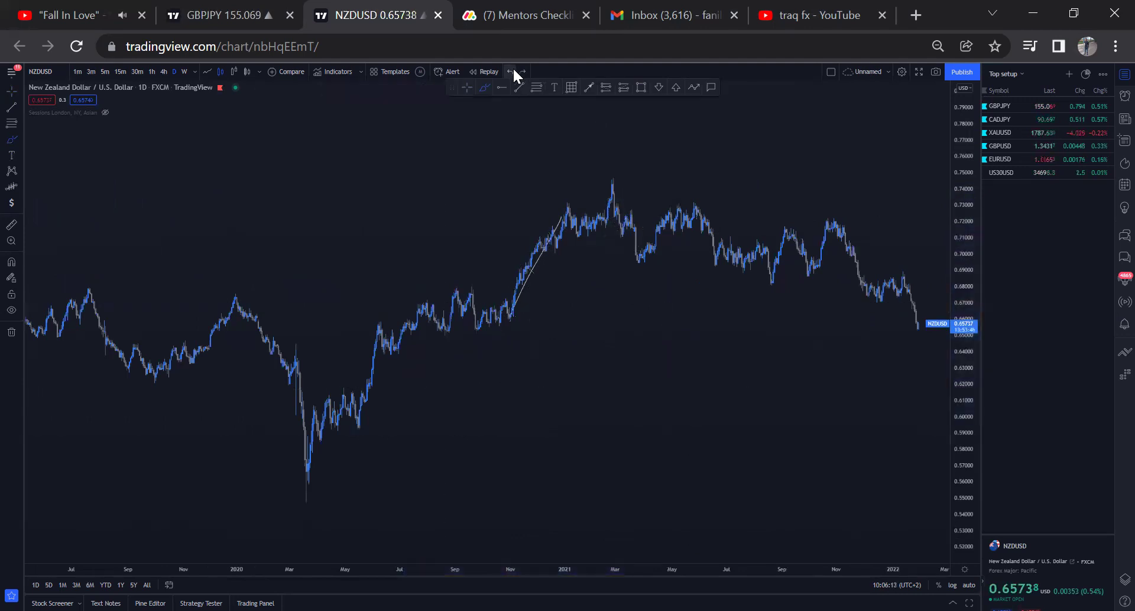
{"action": "scroll", "coordinate": [549, 104], "scroll_direction": "down", "scroll_amount": 3}
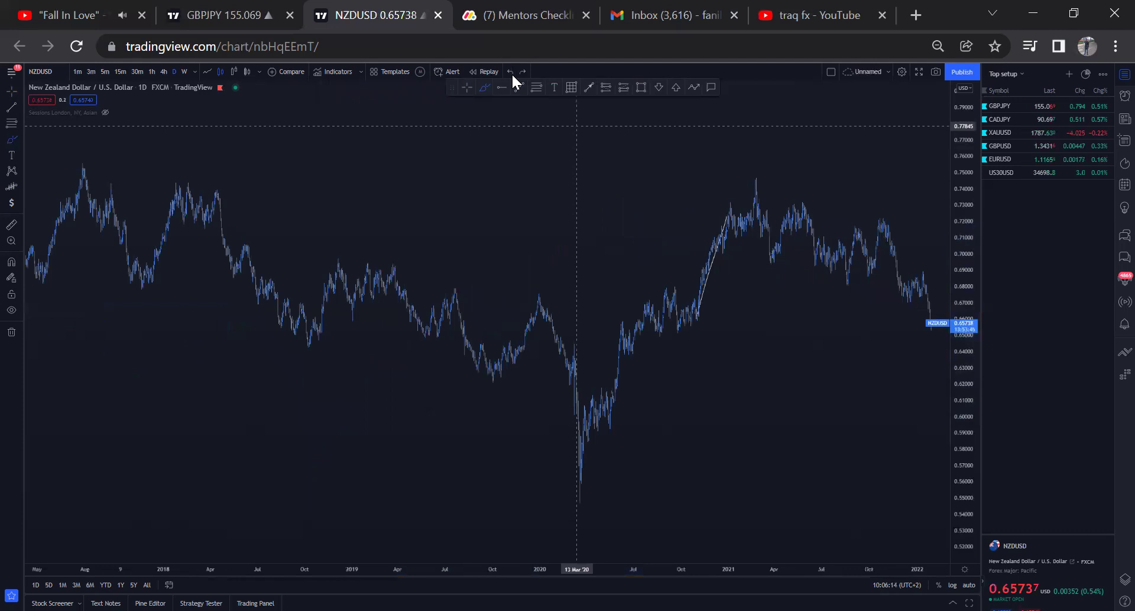
{"action": "left_click", "coordinate": [511, 72]}
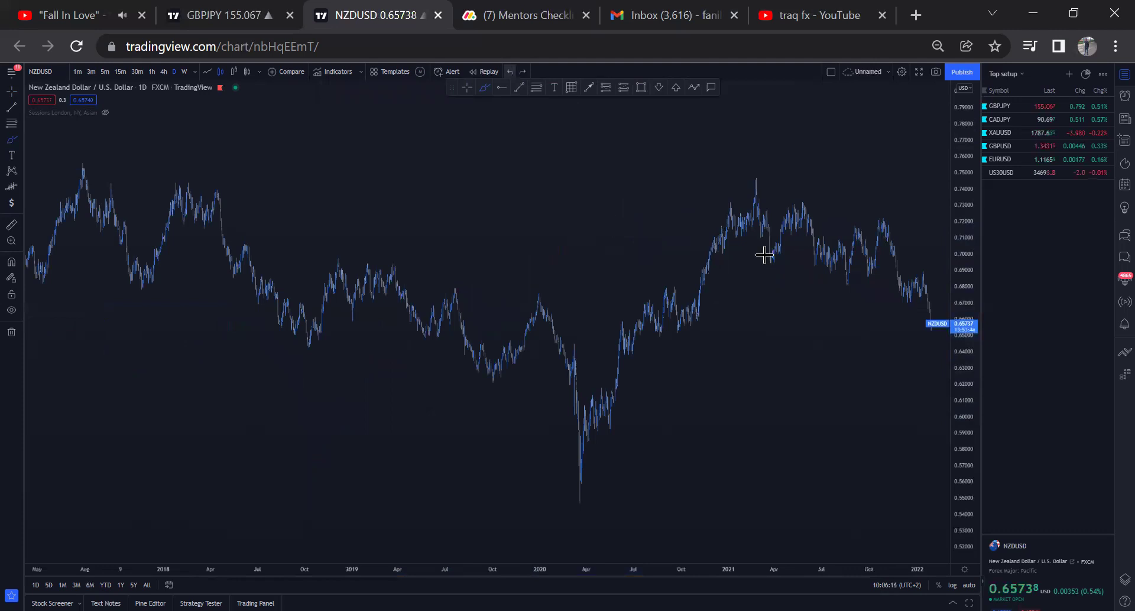
Sketch a rising arrow along the 2020–2021 rally and an oval with an upward stroke at the early-2021 pullback, and remove these marks.
{"action": "left_click_drag", "start_coordinate": [605, 447], "coordinate": [746, 233]}
{"action": "mouse_move", "coordinate": [717, 267]}
{"action": "left_mouse_down"}
{"action": "mouse_move", "coordinate": [746, 231]}
{"action": "mouse_move", "coordinate": [725, 327]}
{"action": "left_mouse_up"}
{"action": "mouse_move", "coordinate": [754, 183]}
{"action": "left_mouse_down"}
{"action": "mouse_move", "coordinate": [770, 265]}
{"action": "mouse_move", "coordinate": [763, 184]}
{"action": "left_mouse_up"}
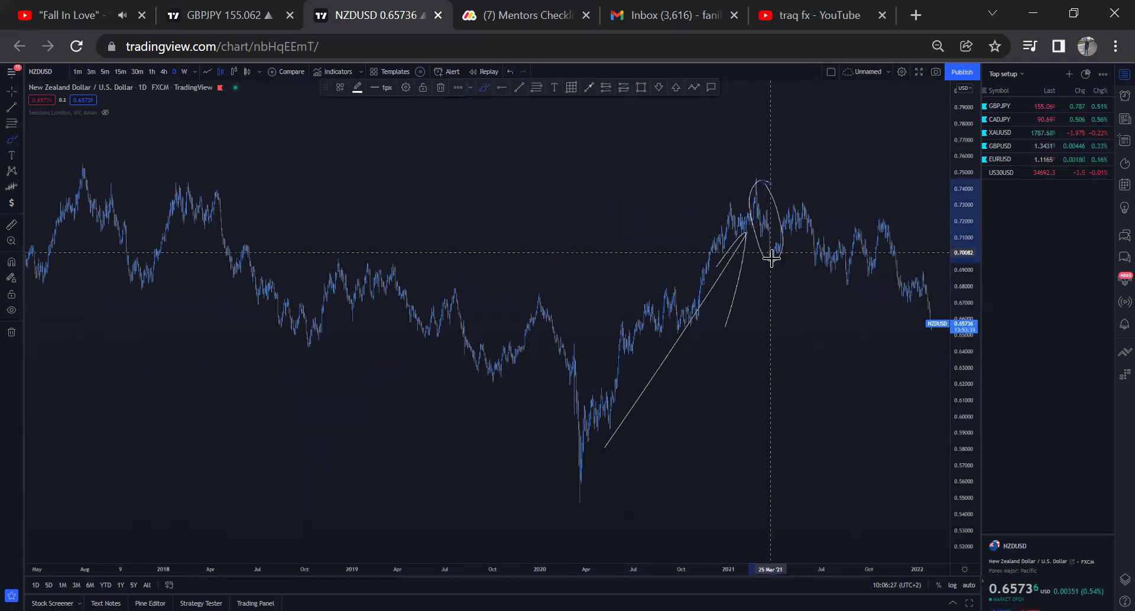
{"action": "left_click_drag", "start_coordinate": [770, 264], "coordinate": [809, 179]}
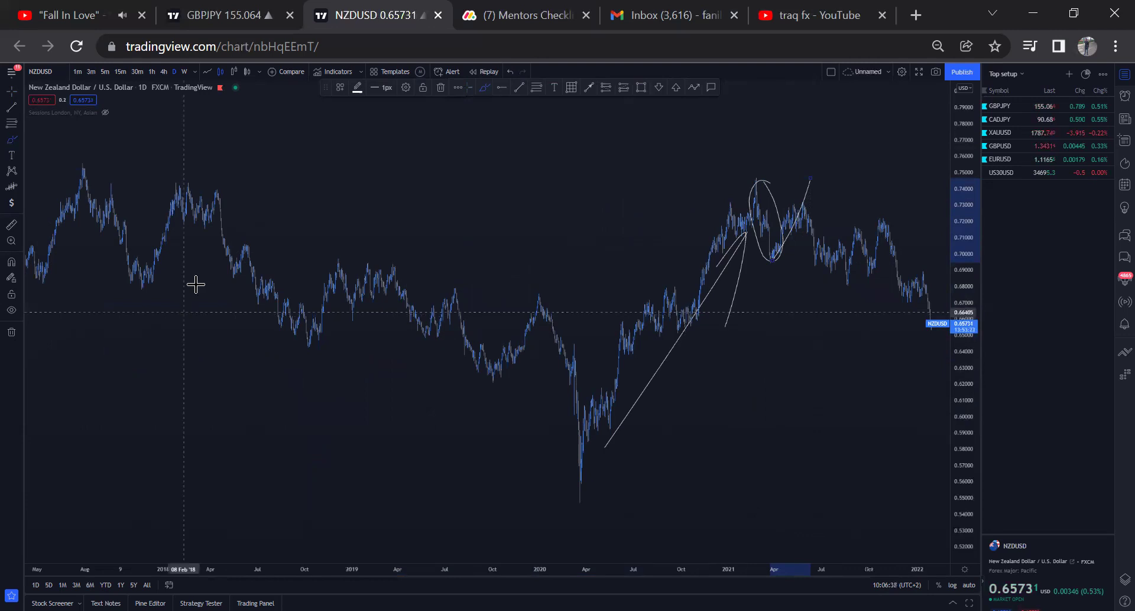
{"action": "key", "text": "Delete"}
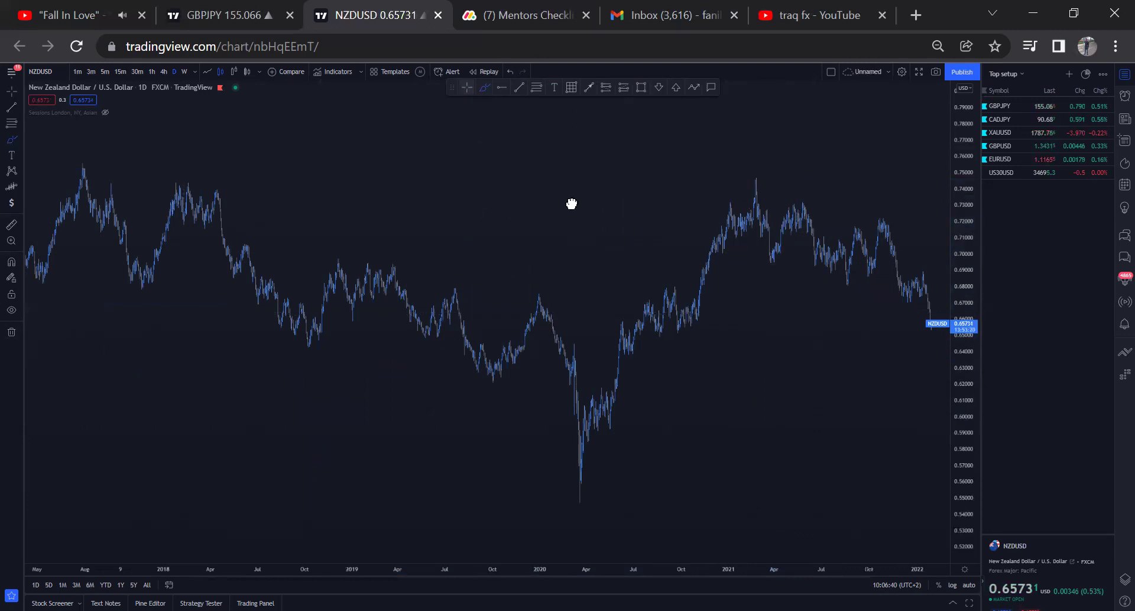
Keep drawing mode on and draw a short horizontal trend line at the March 2020 low, at about 0.55.
{"action": "left_click_drag", "start_coordinate": [571, 204], "coordinate": [479, 211]}
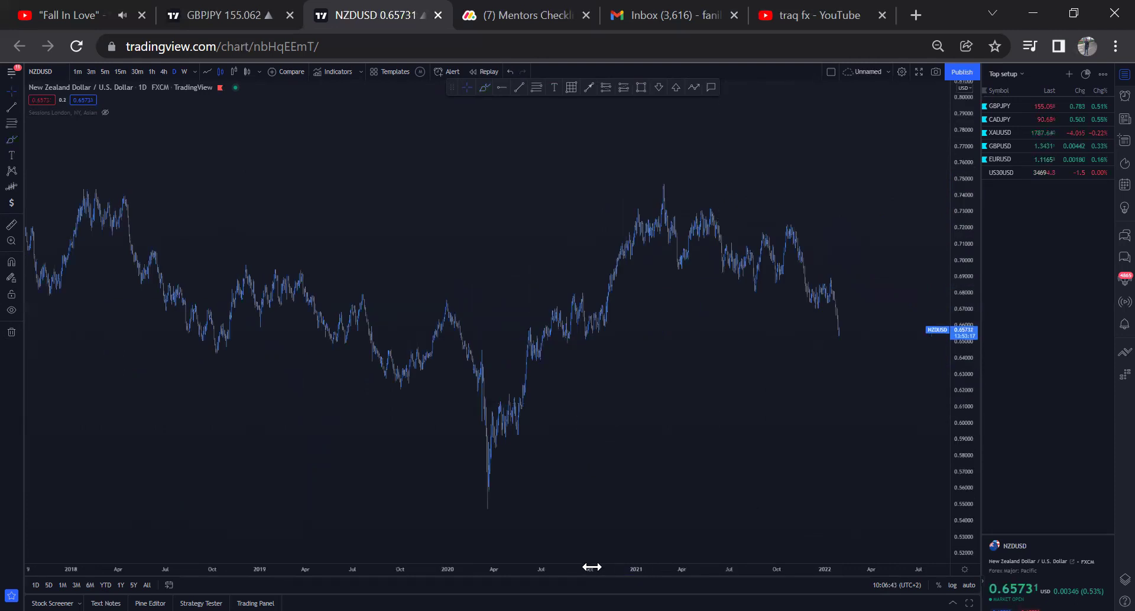
{"action": "scroll", "coordinate": [548, 451], "scroll_direction": "up", "scroll_amount": 2}
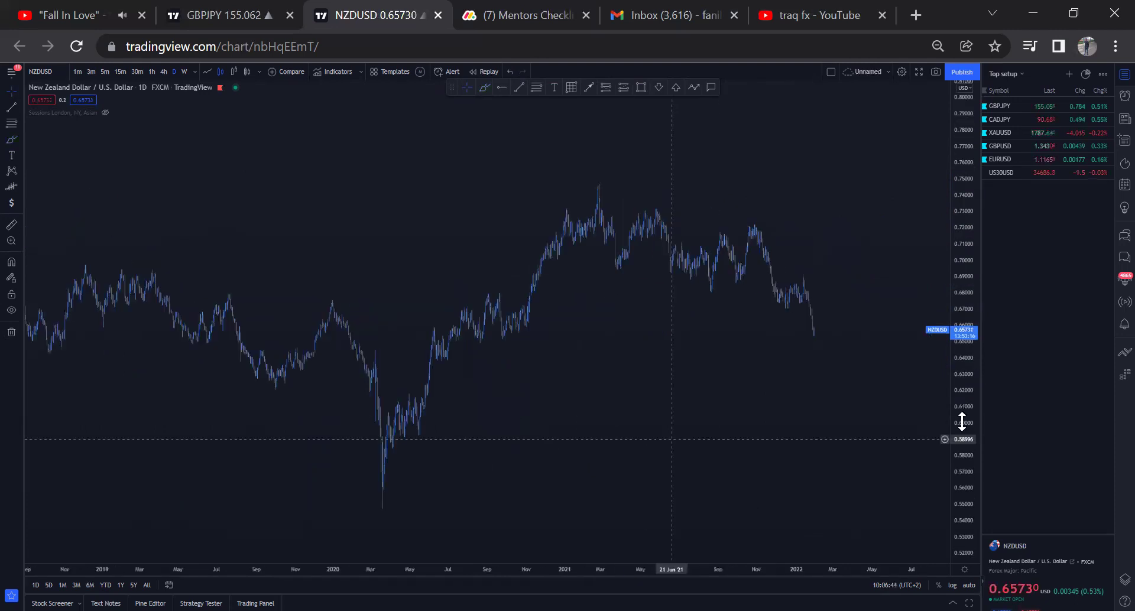
{"action": "left_click_drag", "start_coordinate": [962, 421], "coordinate": [952, 383]}
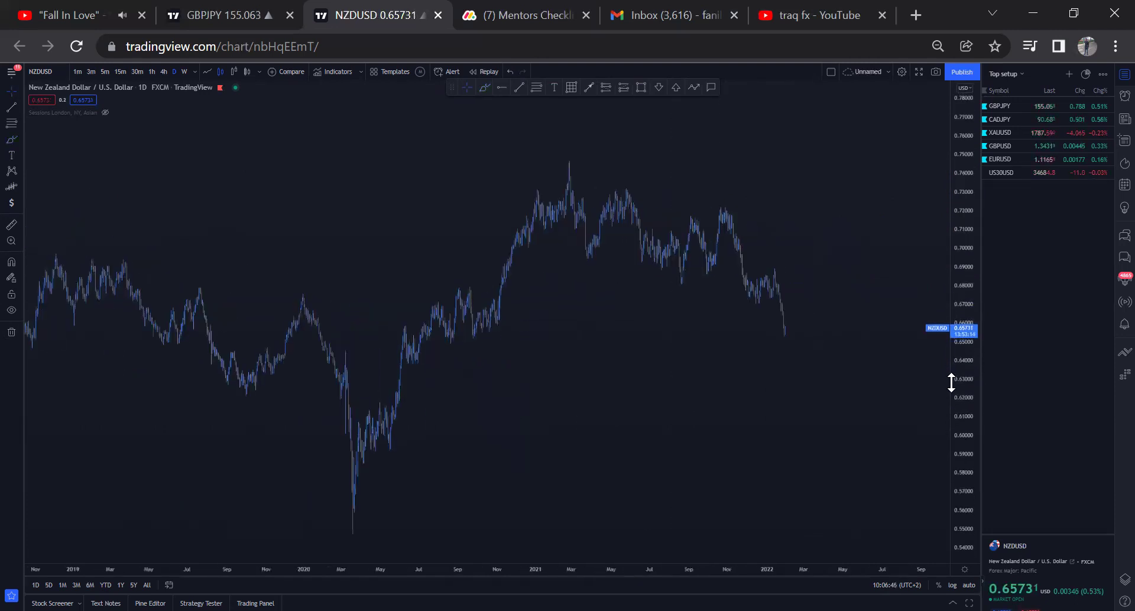
{"action": "left_click_drag", "start_coordinate": [542, 102], "coordinate": [516, 91]}
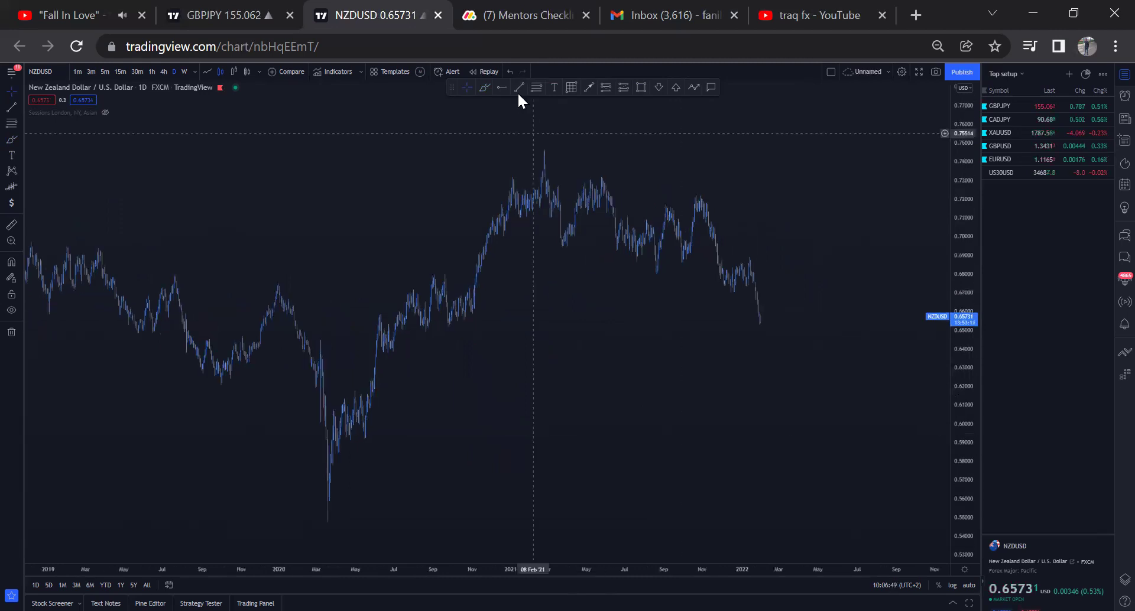
{"action": "left_click", "coordinate": [519, 87]}
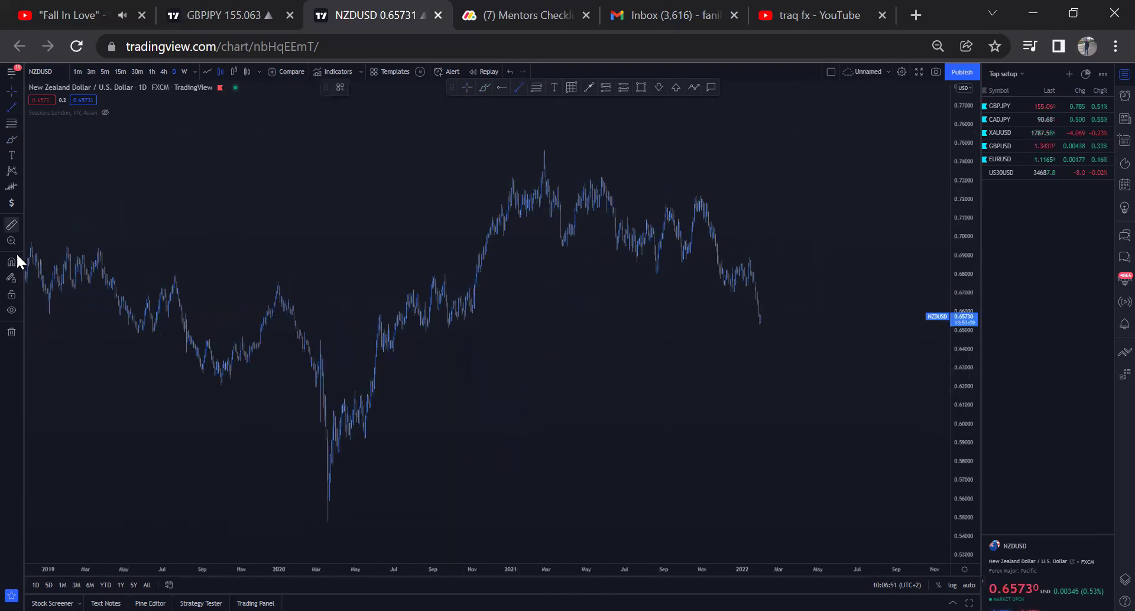
{"action": "left_click", "coordinate": [11, 276]}
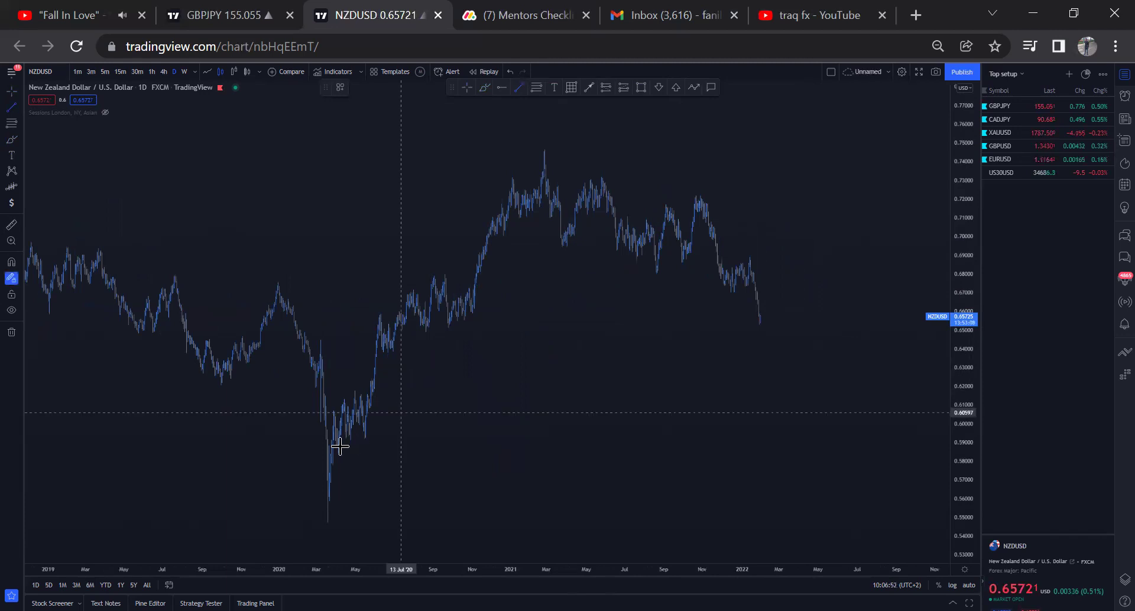
{"action": "left_click", "coordinate": [388, 520]}
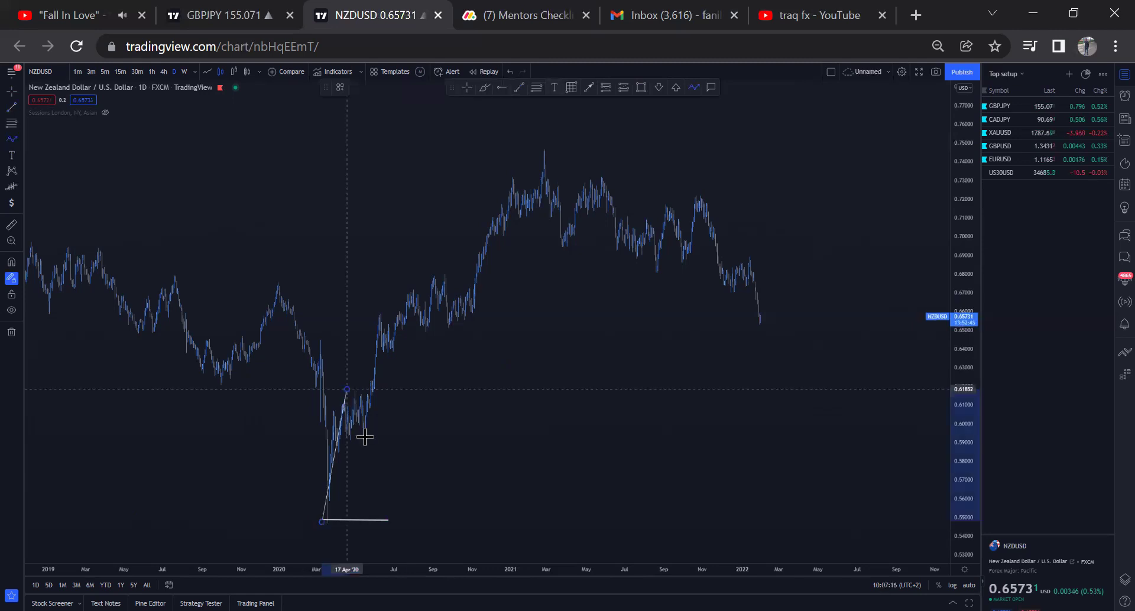
Trace a zigzag path from the March 2020 low through the April–October 2020 swings to the early-2021 high and the following low at about 0.69.
{"action": "left_click", "coordinate": [365, 437]}
{"action": "left_click", "coordinate": [427, 276]}
{"action": "left_click", "coordinate": [451, 322]}
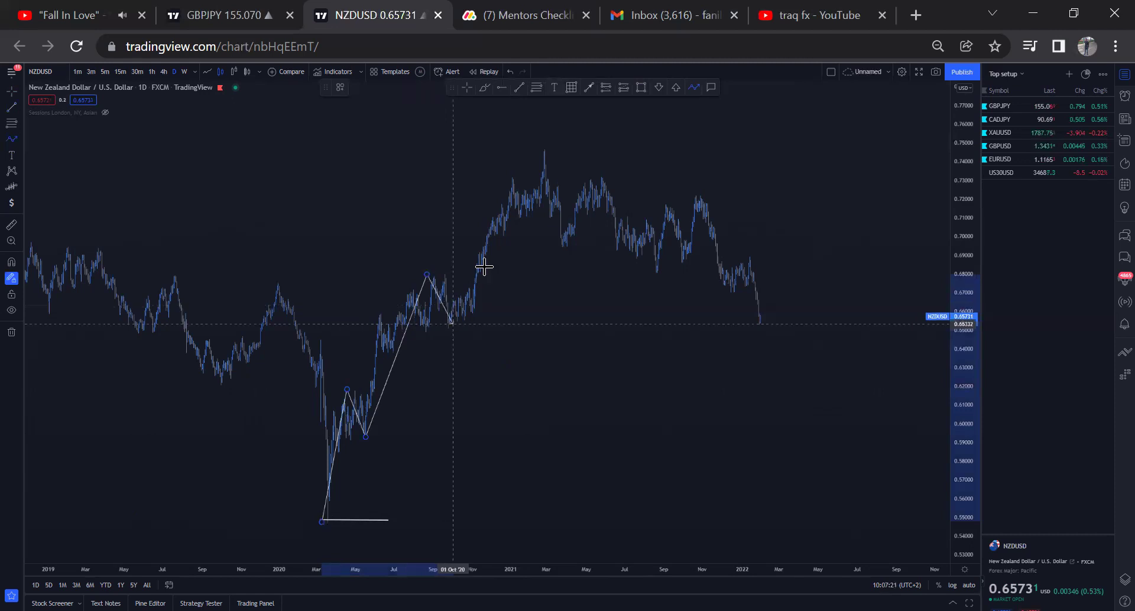
{"action": "left_click", "coordinate": [540, 147]}
{"action": "left_click", "coordinate": [565, 253]}
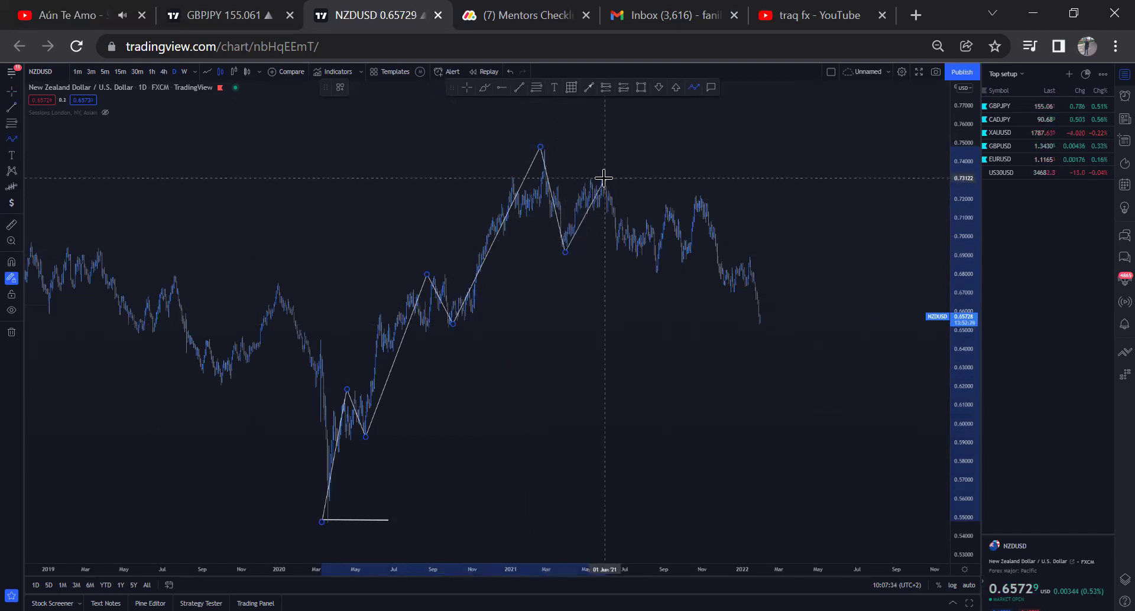
Extend the zigzag through the lower 2021 swings to the early-2022 low at about 0.655, ending back at the October 2020 low.
{"action": "left_click", "coordinate": [615, 211]}
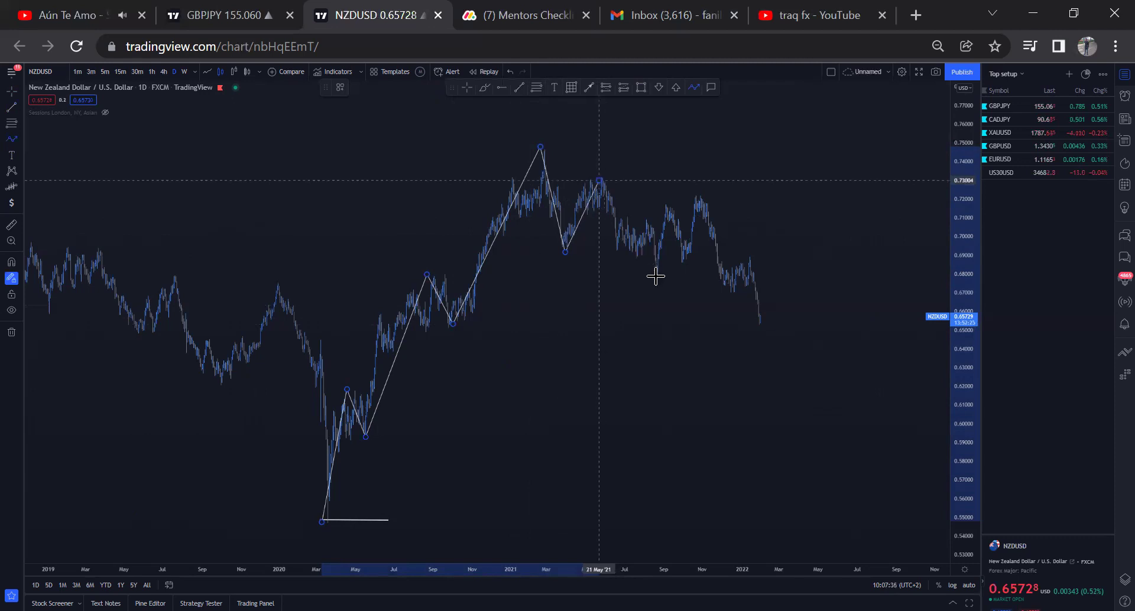
{"action": "left_click", "coordinate": [656, 276]}
{"action": "left_click", "coordinate": [698, 201]}
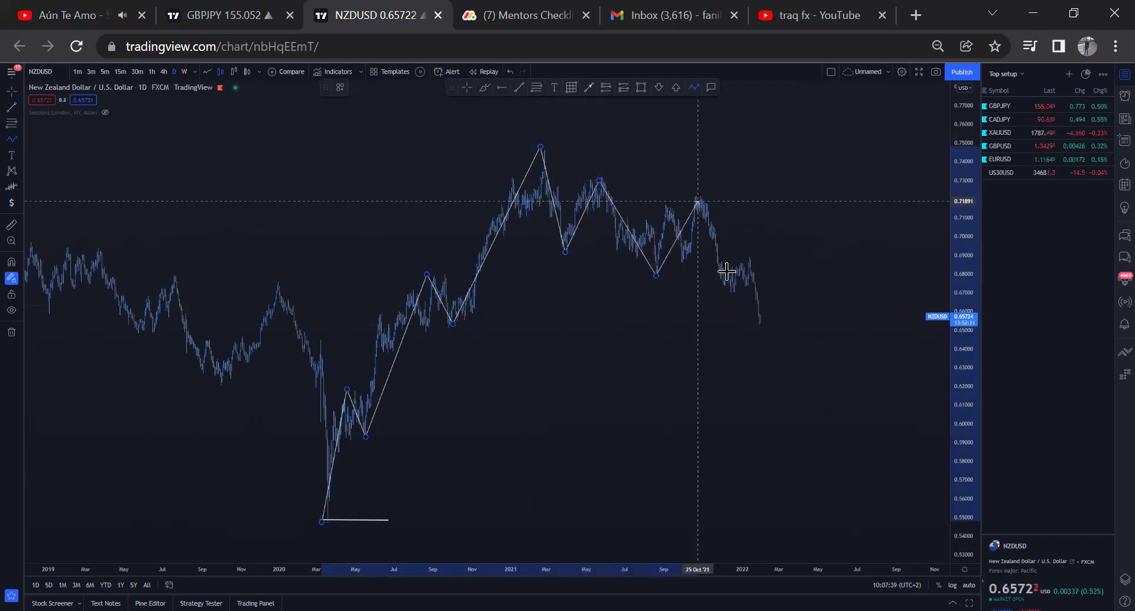
{"action": "left_click", "coordinate": [760, 319]}
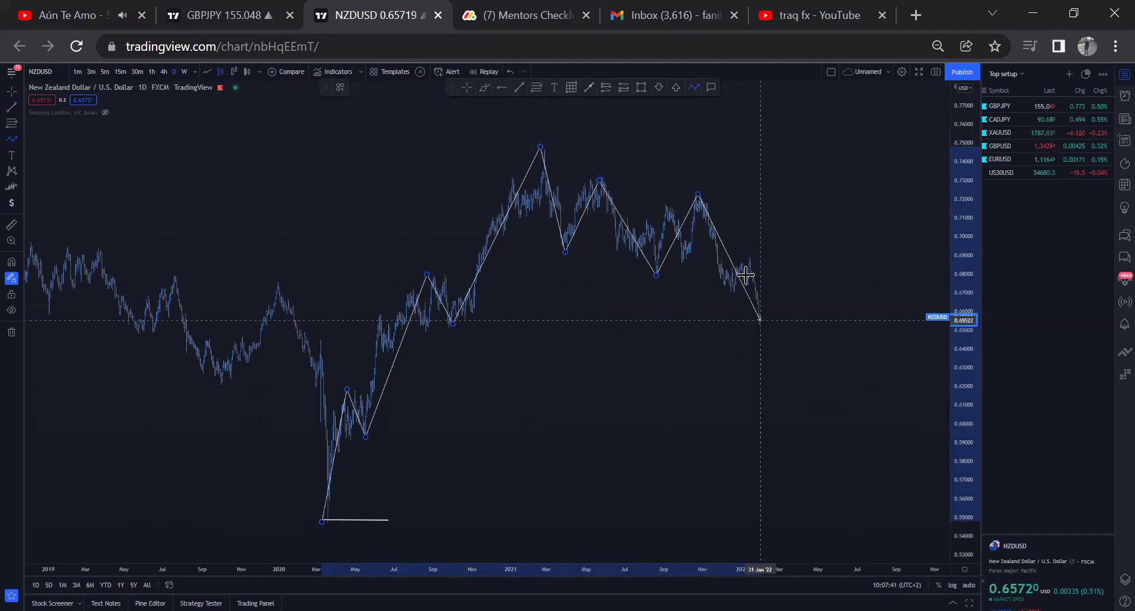
{"action": "left_click", "coordinate": [447, 323]}
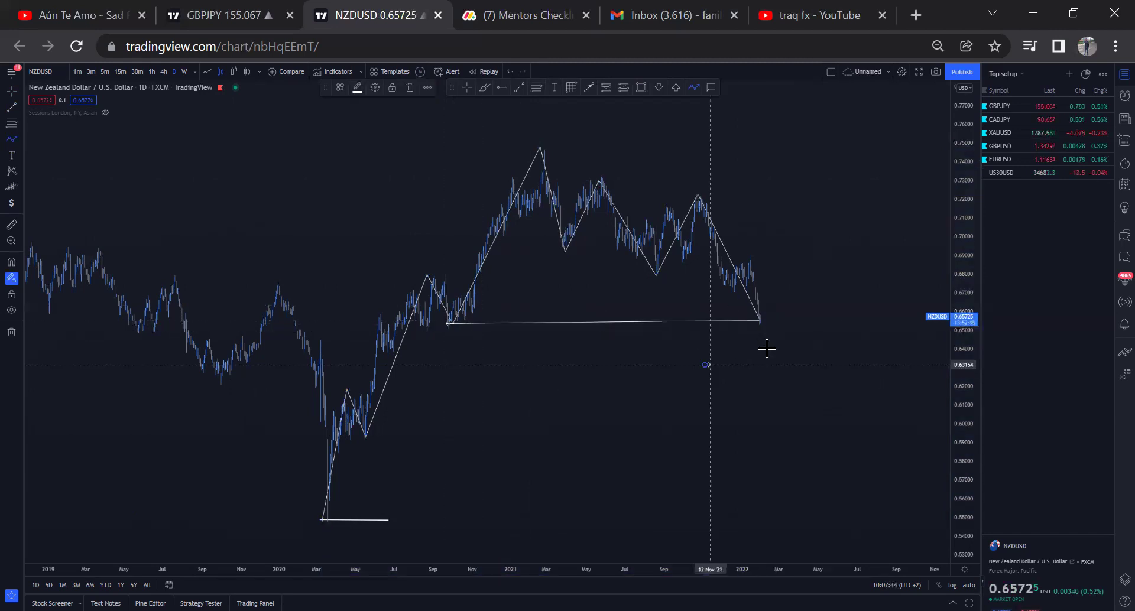
Discard the stray path below the latest prices and delete the zigzag traced over the 2020–2022 swings.
{"action": "left_click", "coordinate": [767, 348]}
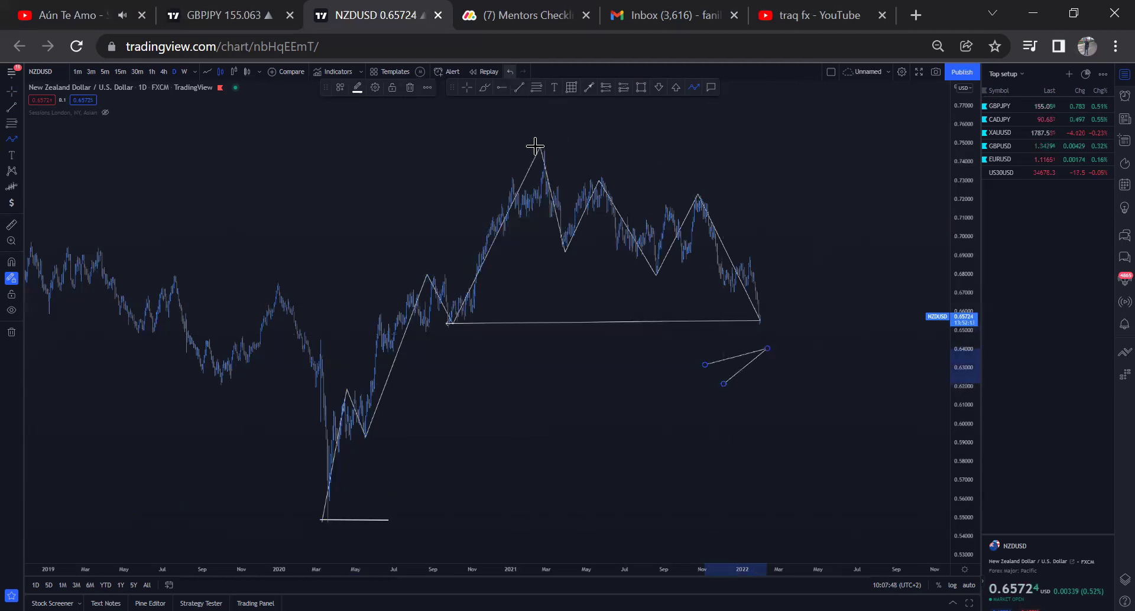
{"action": "key", "text": "Escape"}
{"action": "left_click", "coordinate": [467, 88]}
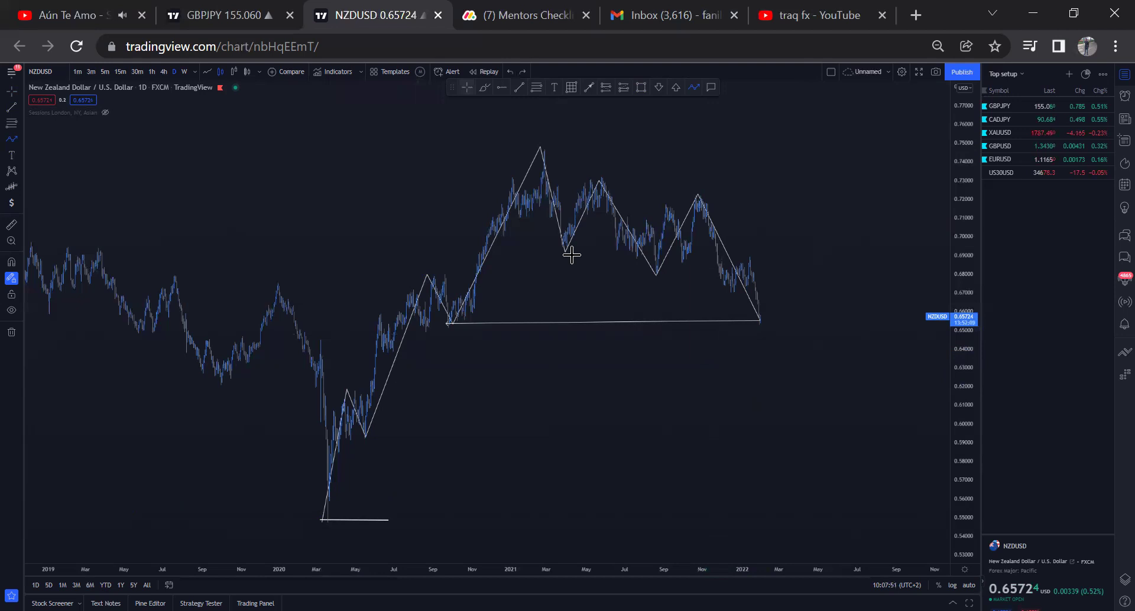
{"action": "left_click", "coordinate": [454, 323]}
{"action": "key", "text": "Delete"}
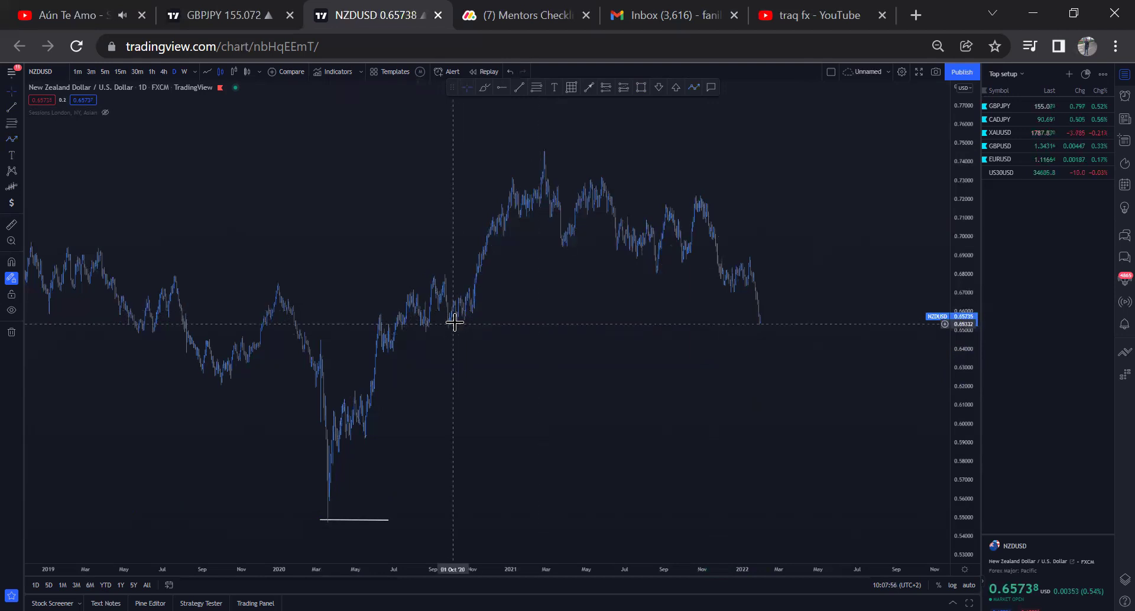
Retrace the uptrend with a new path from just below the March 2020 low through each 2020 swing to the year-end high at about 0.73.
{"action": "left_click_drag", "start_coordinate": [595, 282], "coordinate": [607, 278]}
{"action": "left_click_drag", "start_coordinate": [965, 187], "coordinate": [958, 225]}
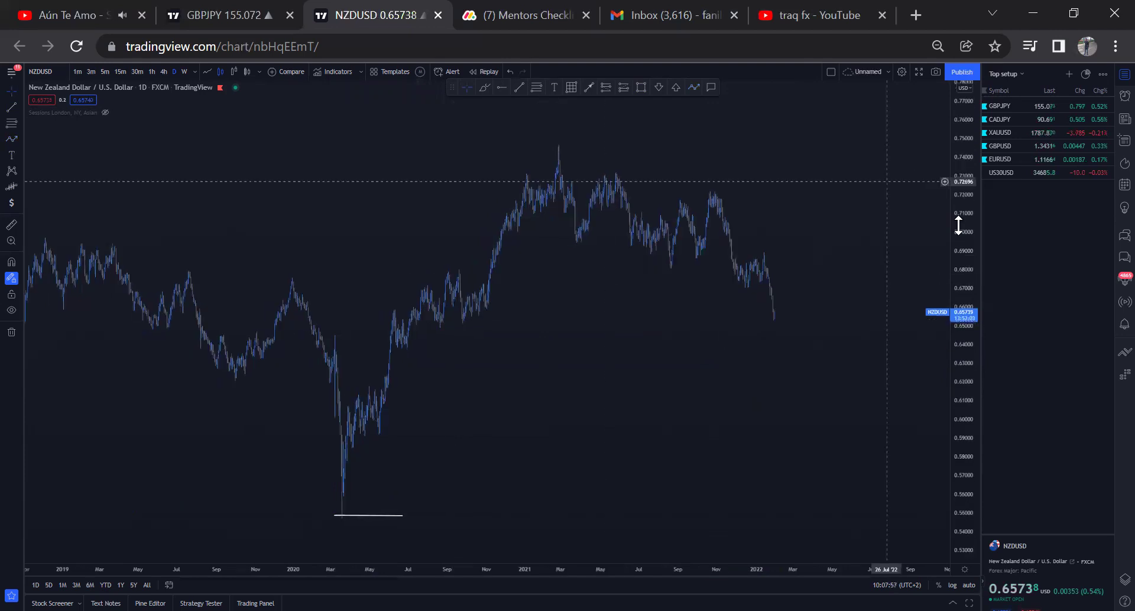
{"action": "left_click", "coordinate": [693, 87]}
{"action": "left_click", "coordinate": [336, 509]}
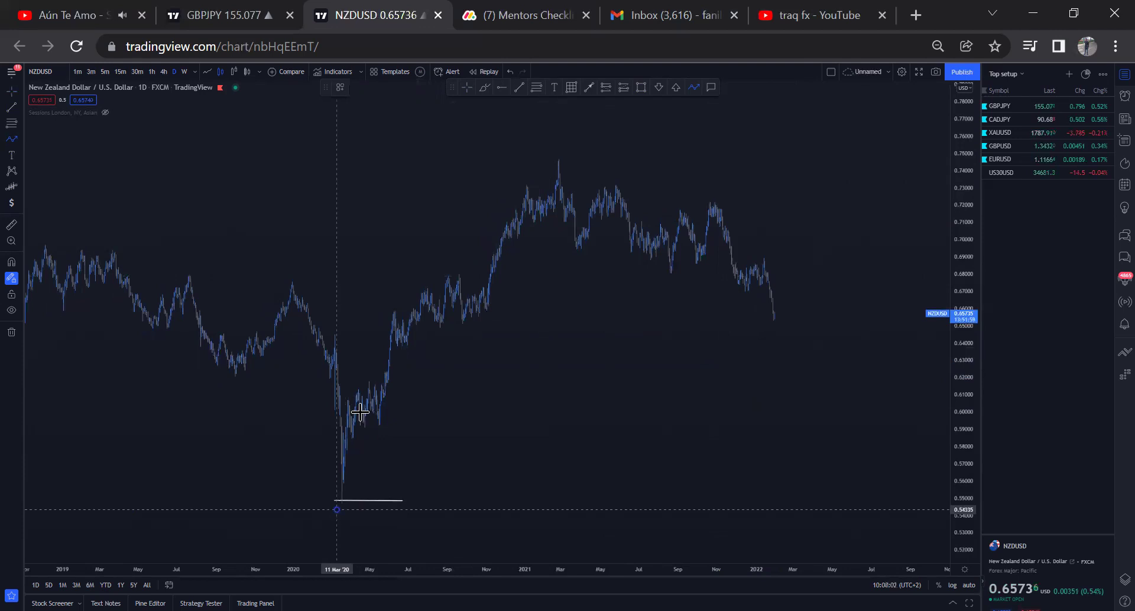
{"action": "left_click", "coordinate": [362, 376]}
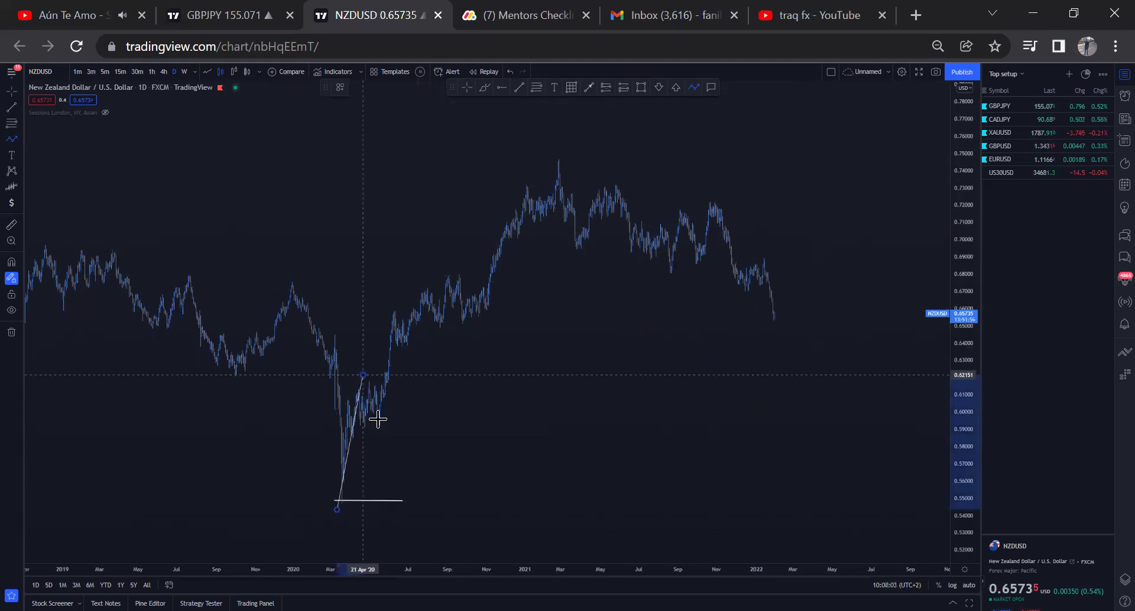
{"action": "left_click", "coordinate": [381, 422]}
{"action": "left_click", "coordinate": [433, 275]}
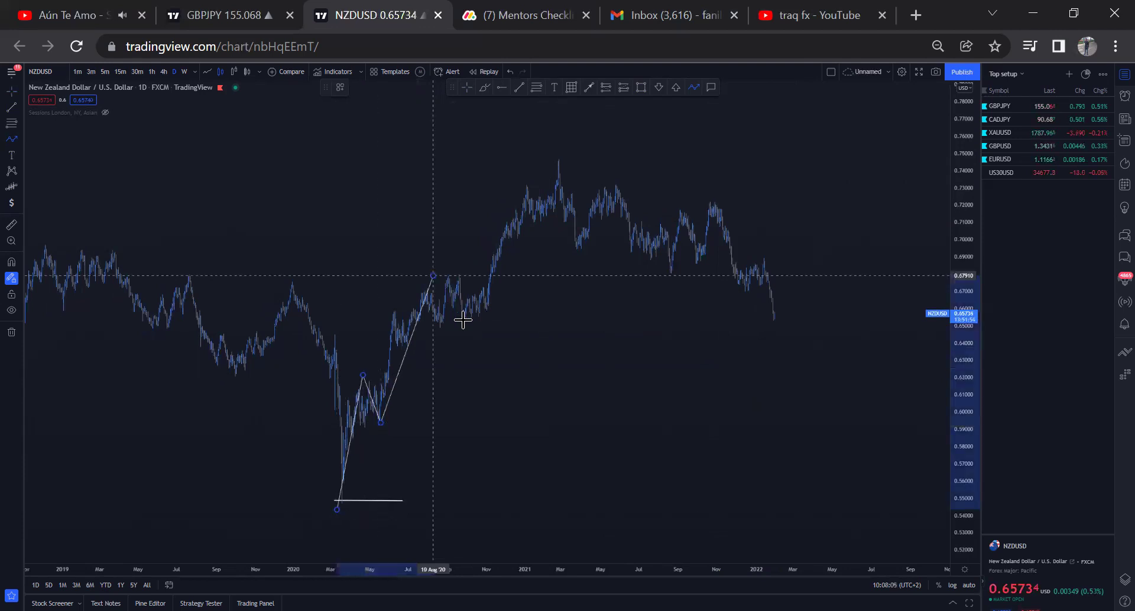
{"action": "left_click", "coordinate": [462, 320]}
{"action": "left_click", "coordinate": [523, 187]}
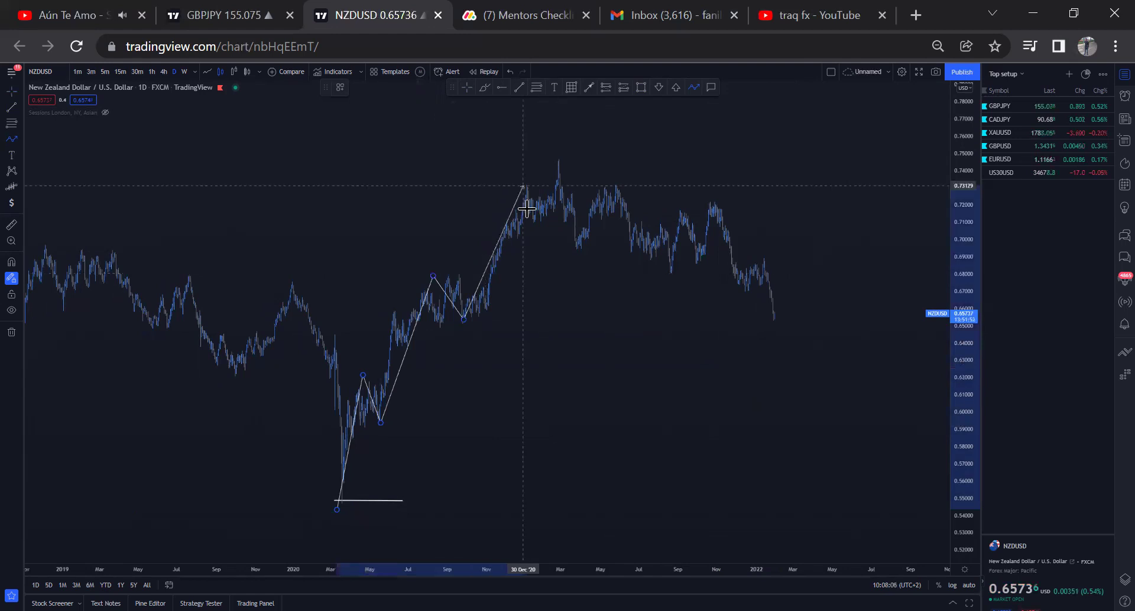
Extend the path over the early-2021 peak and down to the August 2021 low, marking the May 2021 high, and delete the whole path.
{"action": "left_click", "coordinate": [538, 224]}
{"action": "left_click", "coordinate": [556, 161]}
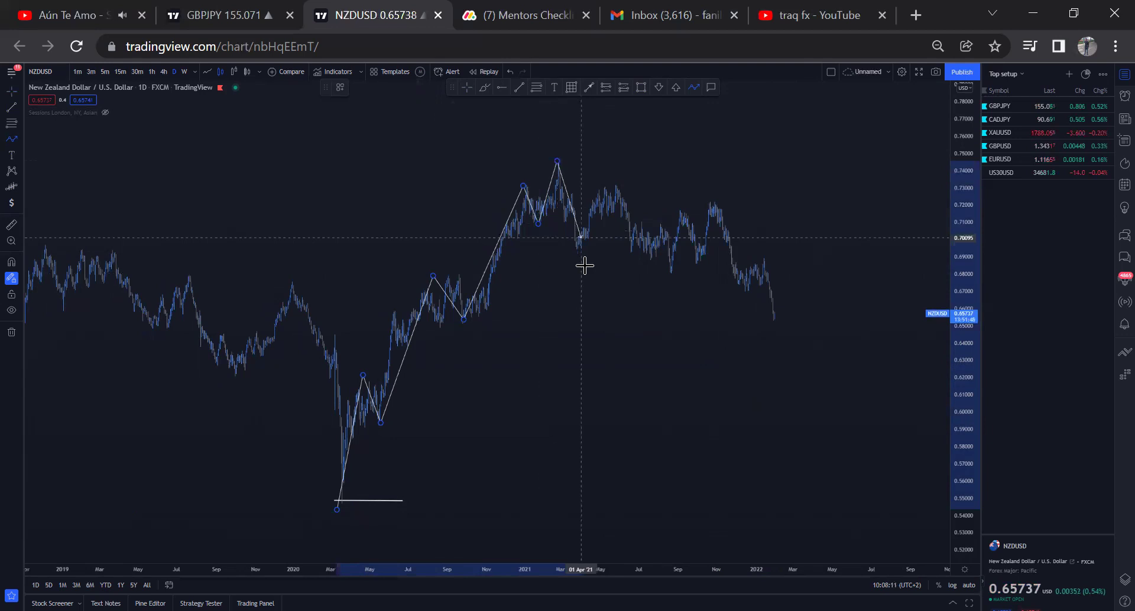
{"action": "left_click", "coordinate": [581, 247]}
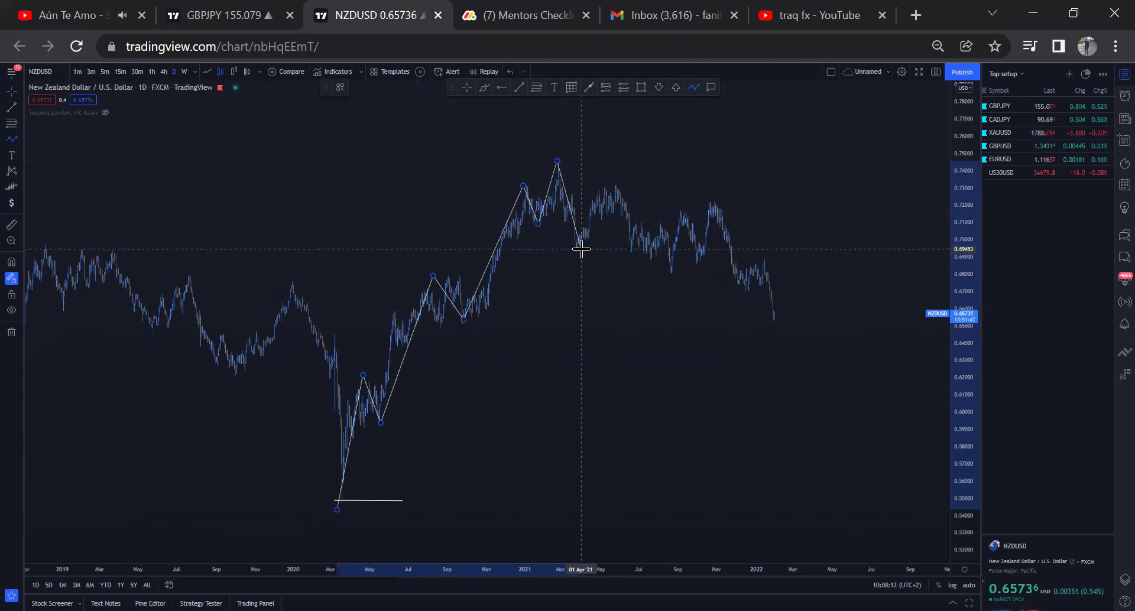
{"action": "left_click", "coordinate": [617, 186]}
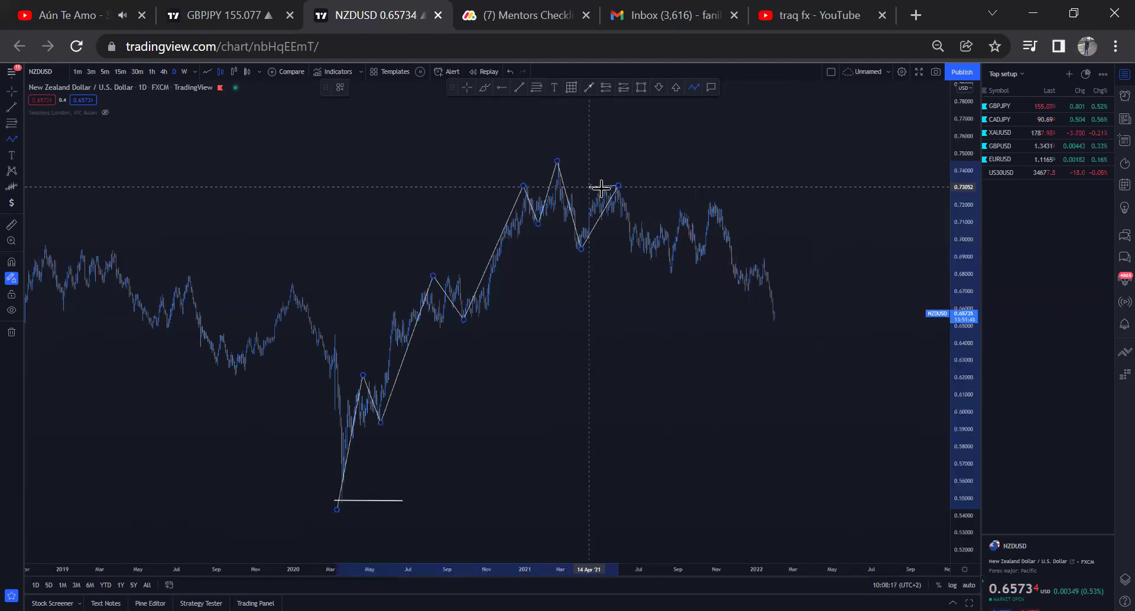
{"action": "left_click", "coordinate": [567, 187]}
{"action": "left_click", "coordinate": [616, 184]}
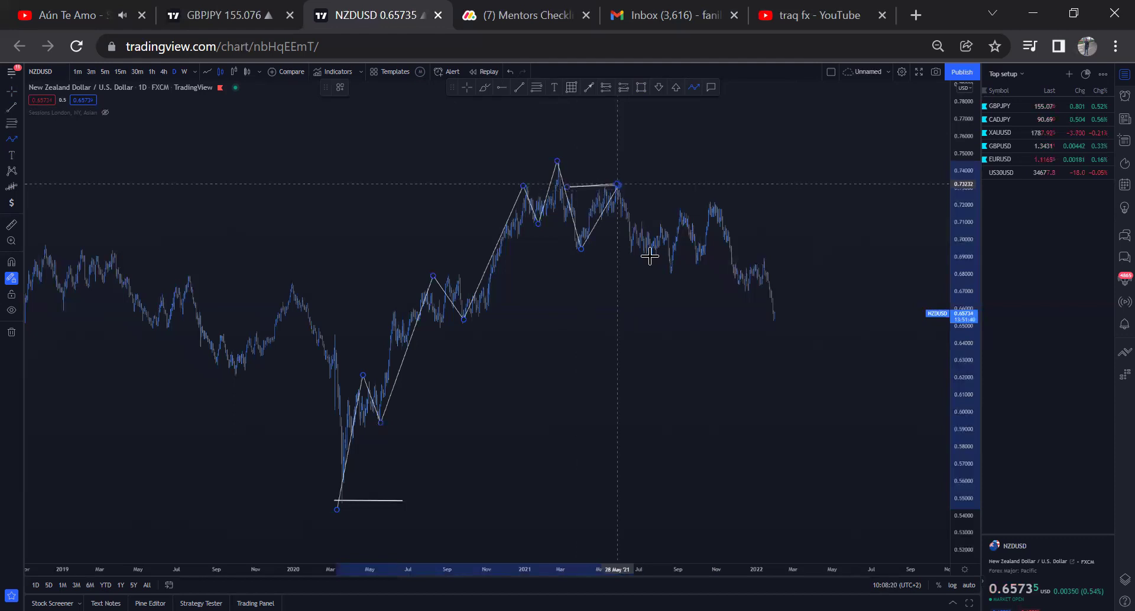
{"action": "double_click", "coordinate": [658, 276]}
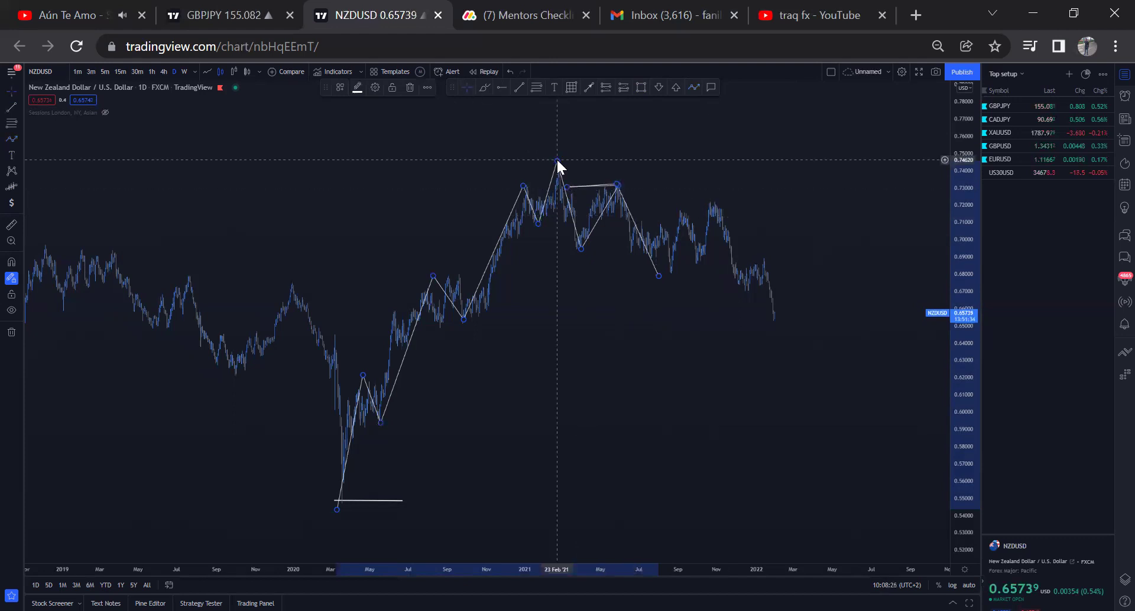
{"action": "key", "text": "Delete"}
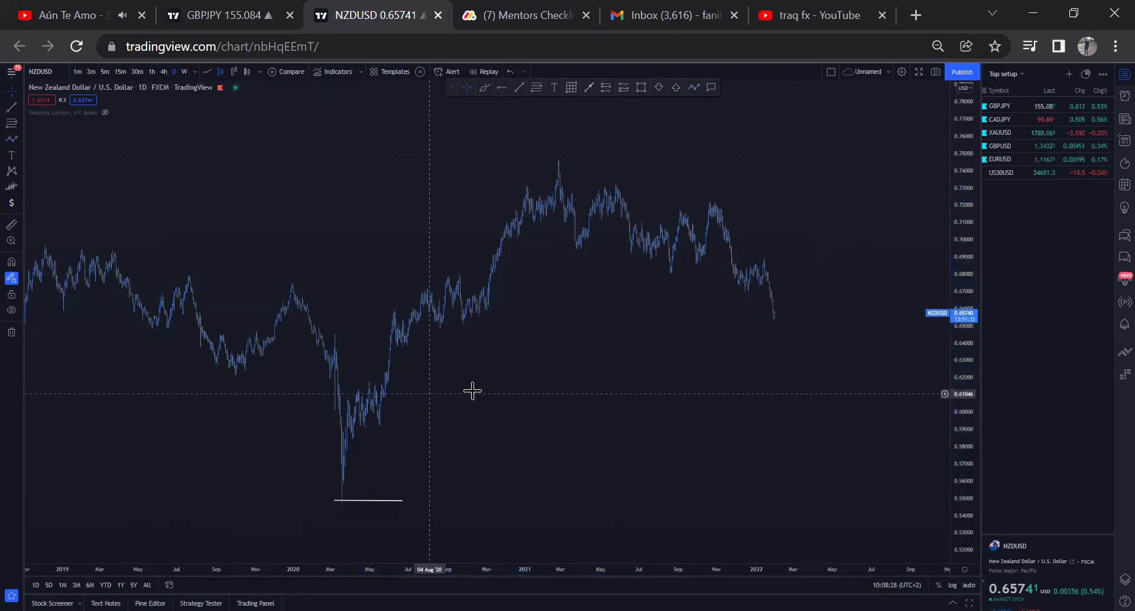
Draw short horizontal trend lines beneath the 2020 higher lows at about 0.59, 0.636 and 0.652.
{"action": "left_click_drag", "start_coordinate": [660, 339], "coordinate": [624, 339]}
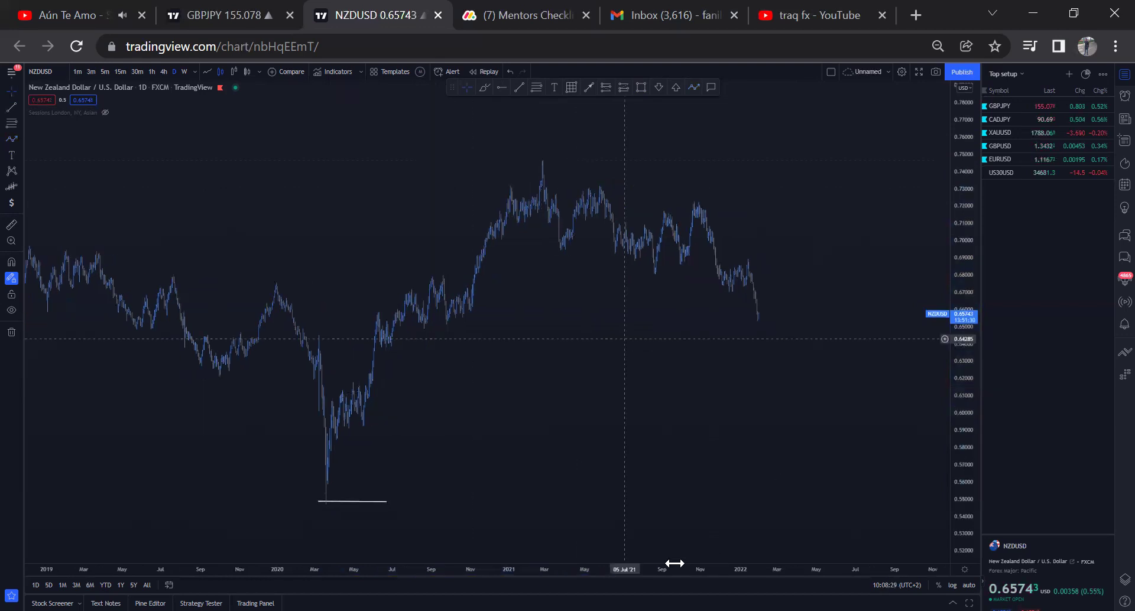
{"action": "left_click_drag", "start_coordinate": [674, 563], "coordinate": [655, 562]}
{"action": "left_click_drag", "start_coordinate": [645, 491], "coordinate": [740, 474]}
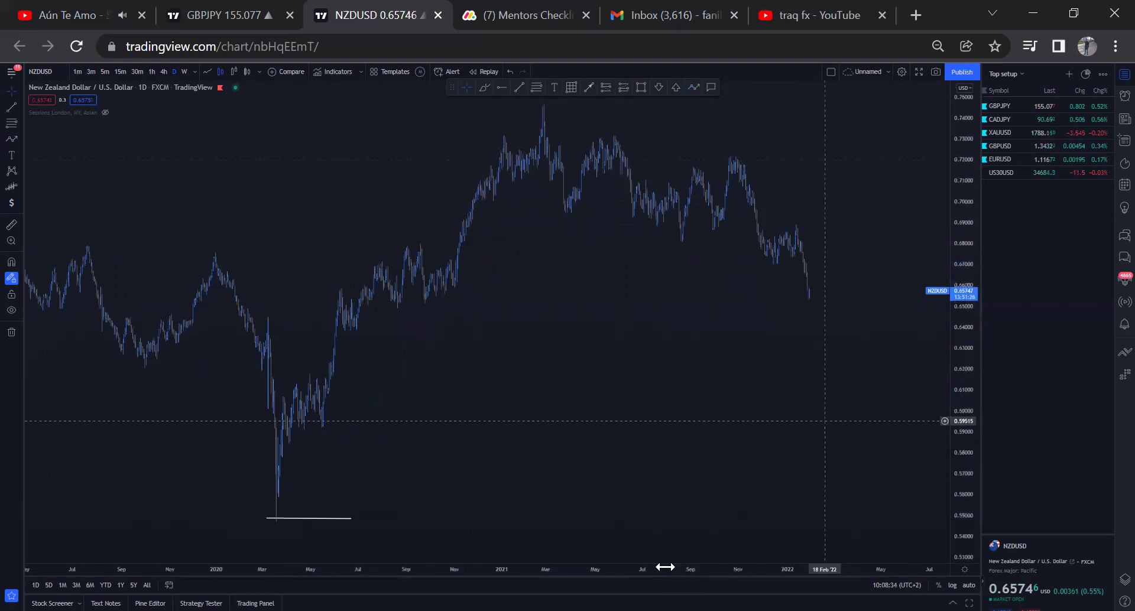
{"action": "left_click_drag", "start_coordinate": [665, 567], "coordinate": [616, 565]}
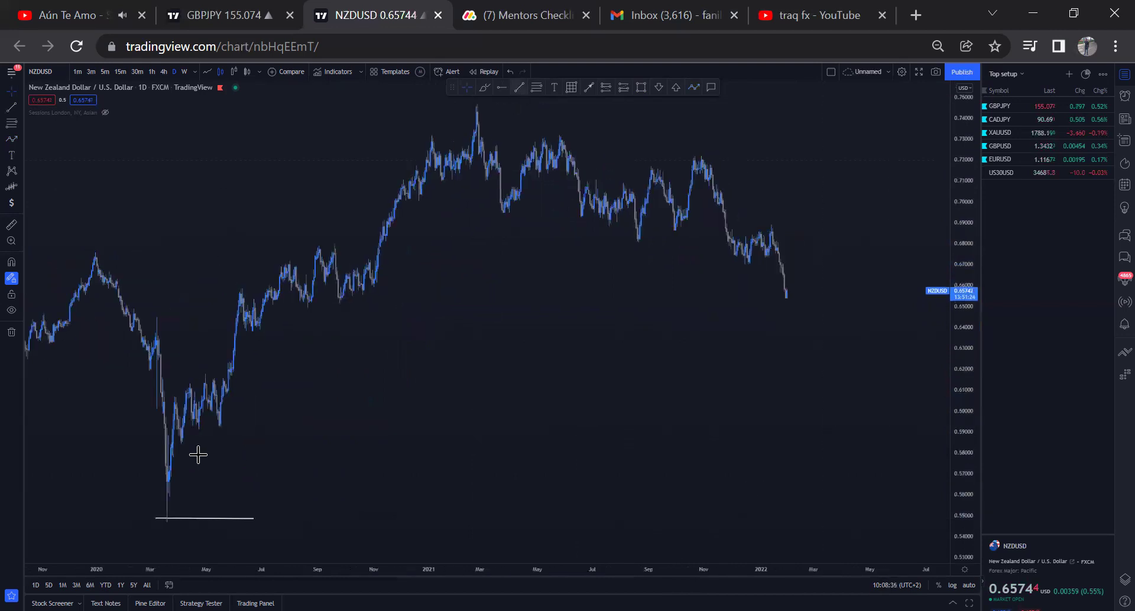
{"action": "key", "text": "alt+t"}
{"action": "left_click", "coordinate": [191, 432]}
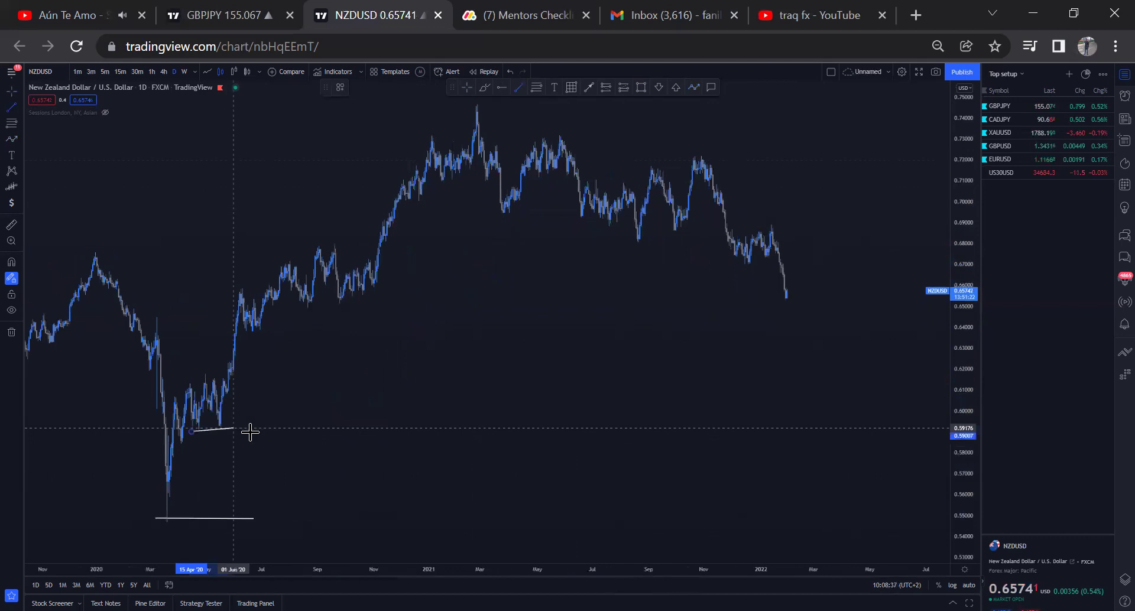
{"action": "left_click", "coordinate": [251, 432]}
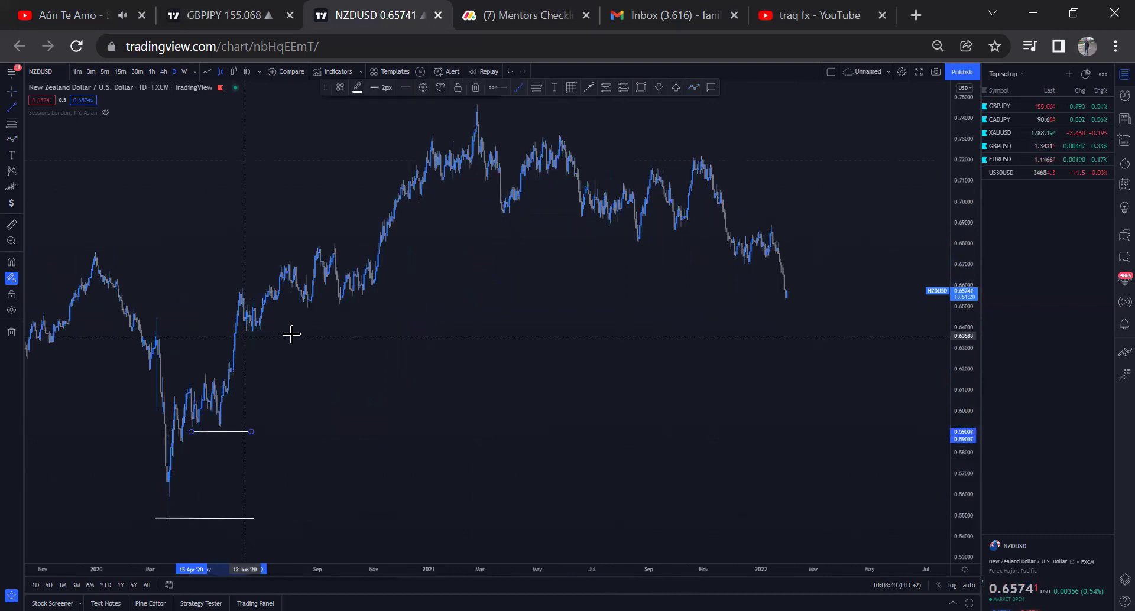
{"action": "left_click", "coordinate": [292, 334]}
{"action": "left_click", "coordinate": [294, 335]}
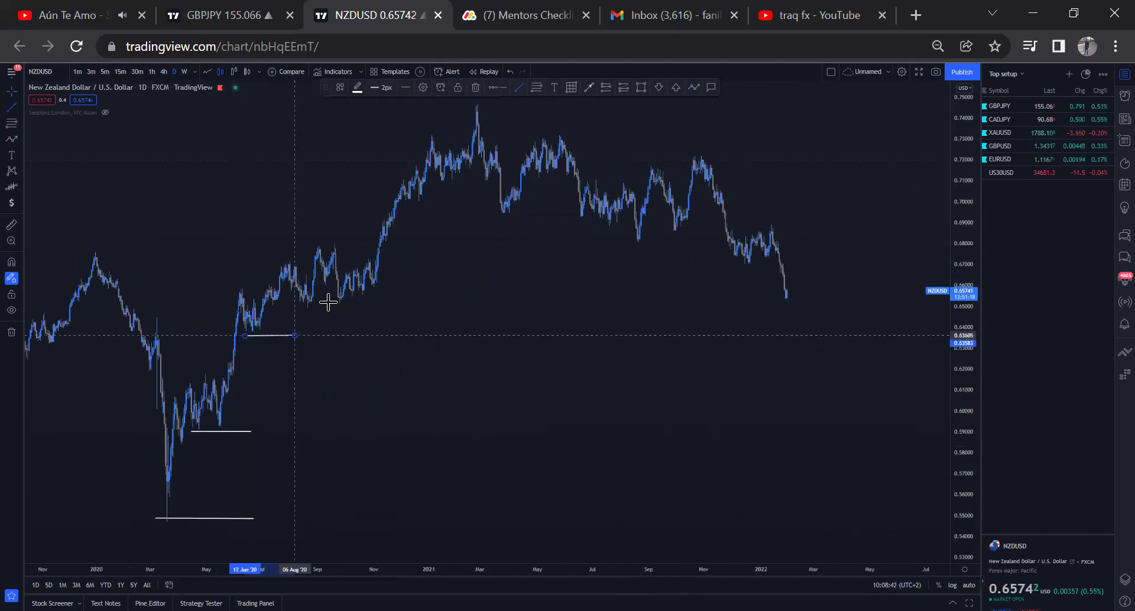
{"action": "left_click", "coordinate": [330, 302]}
{"action": "left_click", "coordinate": [393, 301]}
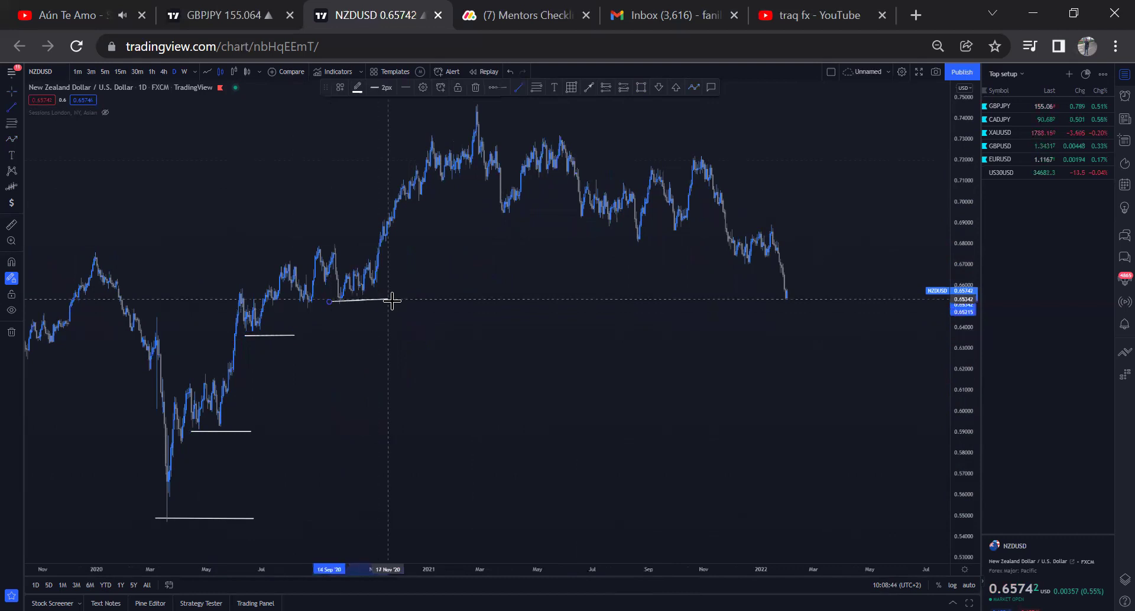
Draw a short horizontal trend line under the December 2020 low and move it under the early-2021 low at about 0.71.
{"action": "left_click", "coordinate": [407, 199]}
{"action": "left_click", "coordinate": [408, 200]}
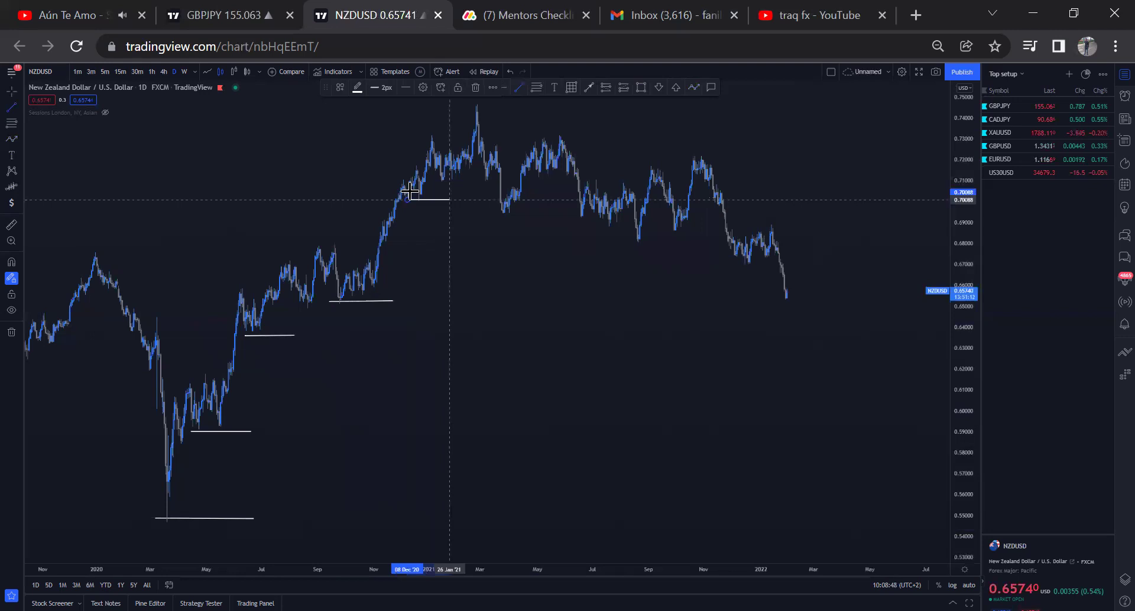
{"action": "left_click", "coordinate": [449, 200]}
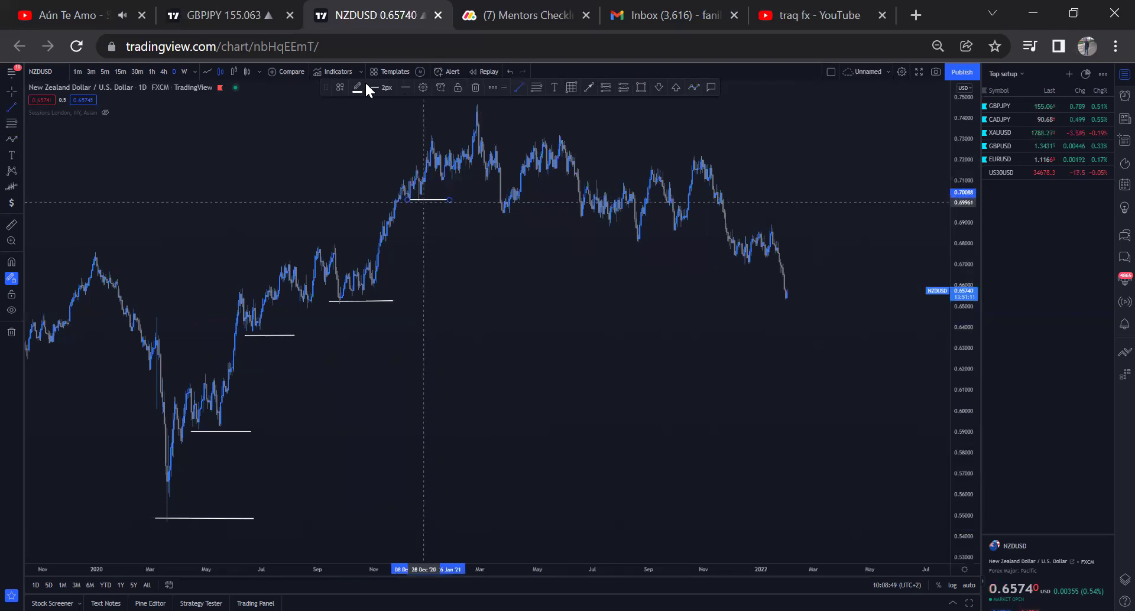
{"action": "left_click_drag", "start_coordinate": [321, 85], "coordinate": [305, 111]}
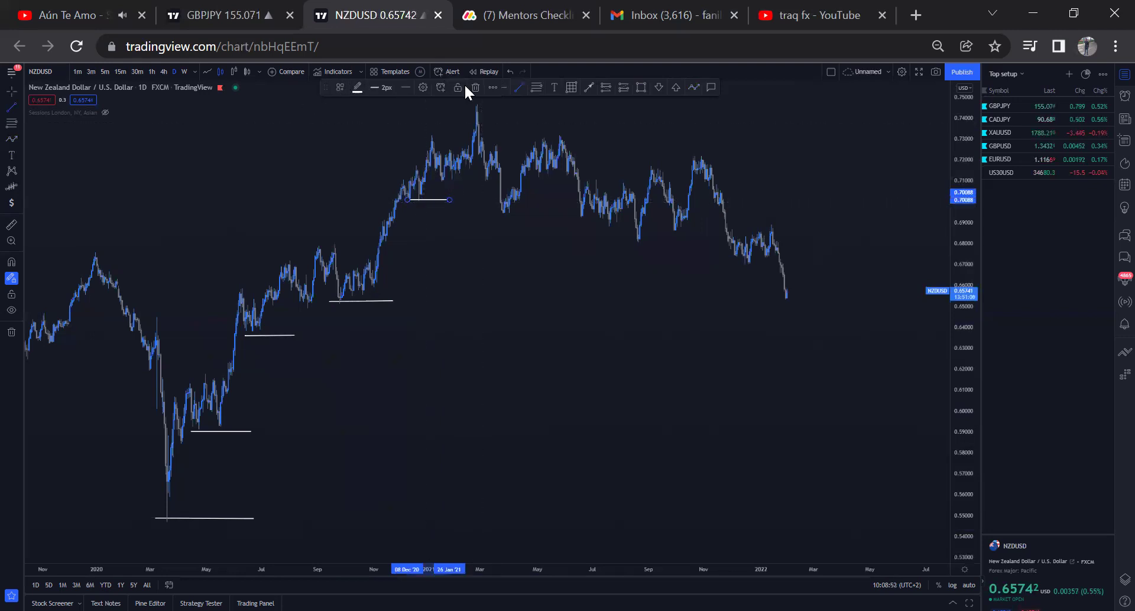
{"action": "left_click_drag", "start_coordinate": [438, 198], "coordinate": [465, 181]}
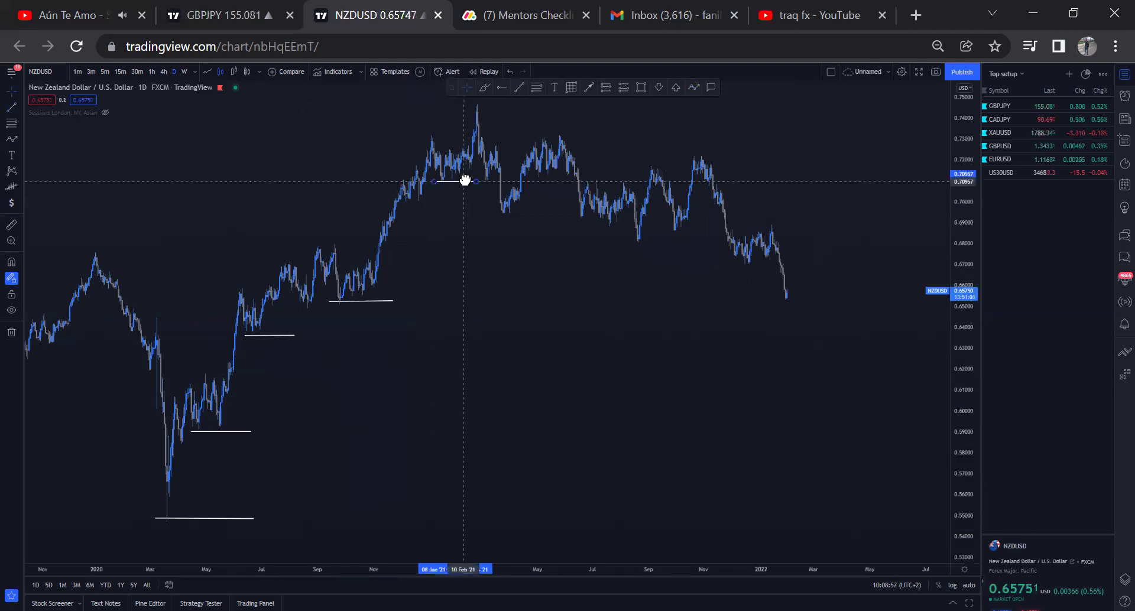
Place horizontal rays at the low after the early-2021 peak, at about 0.694, and at the May 2021 high, at about 0.731.
{"action": "left_click_drag", "start_coordinate": [458, 242], "coordinate": [454, 243]}
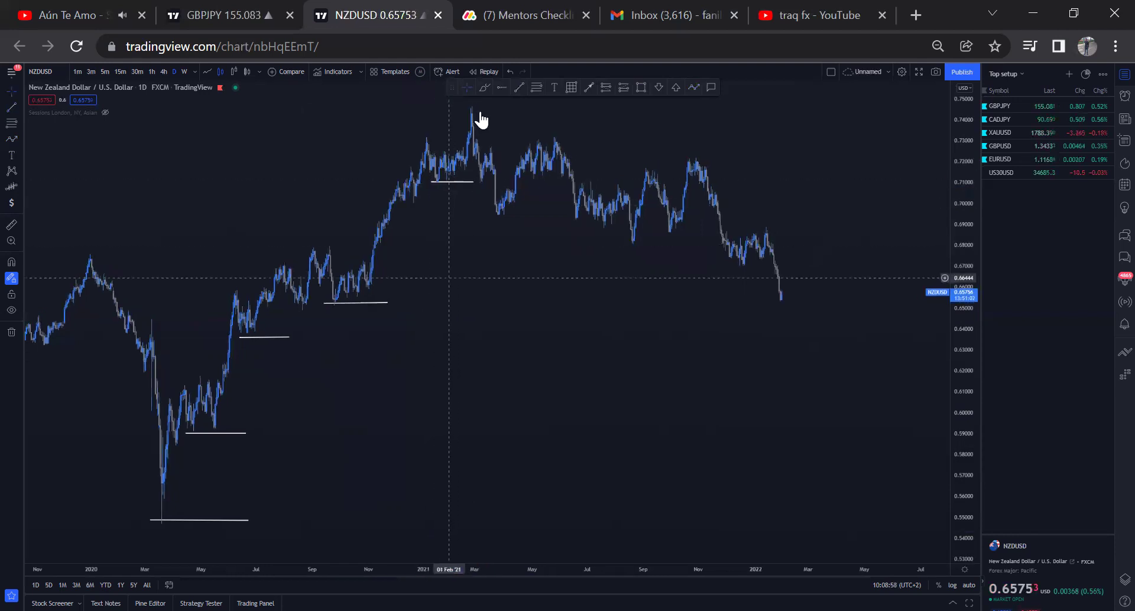
{"action": "left_click", "coordinate": [502, 87]}
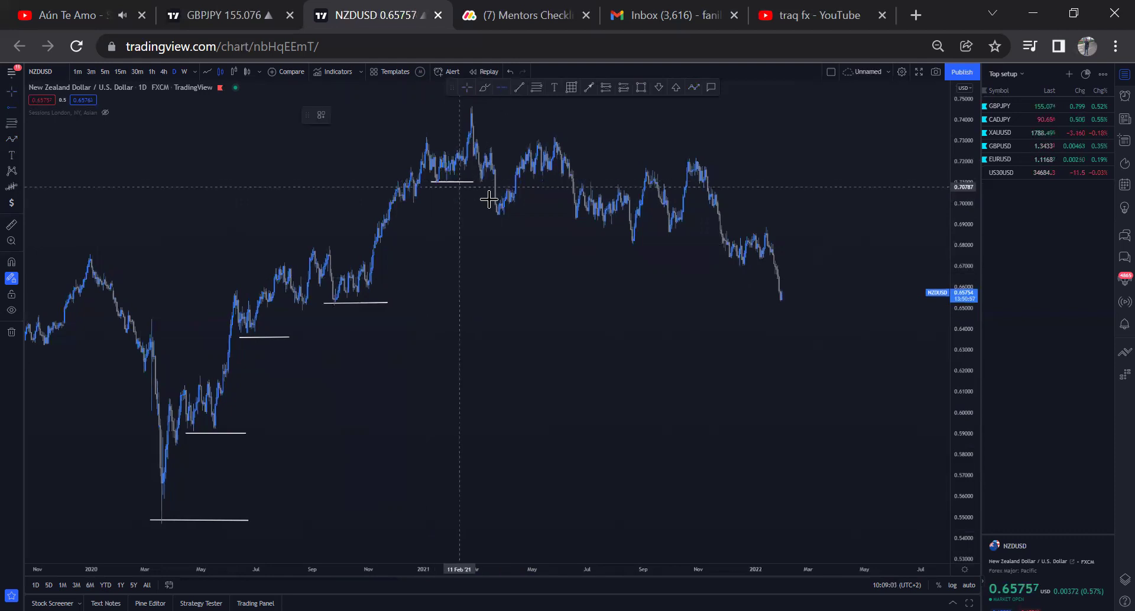
{"action": "left_click", "coordinate": [494, 216]}
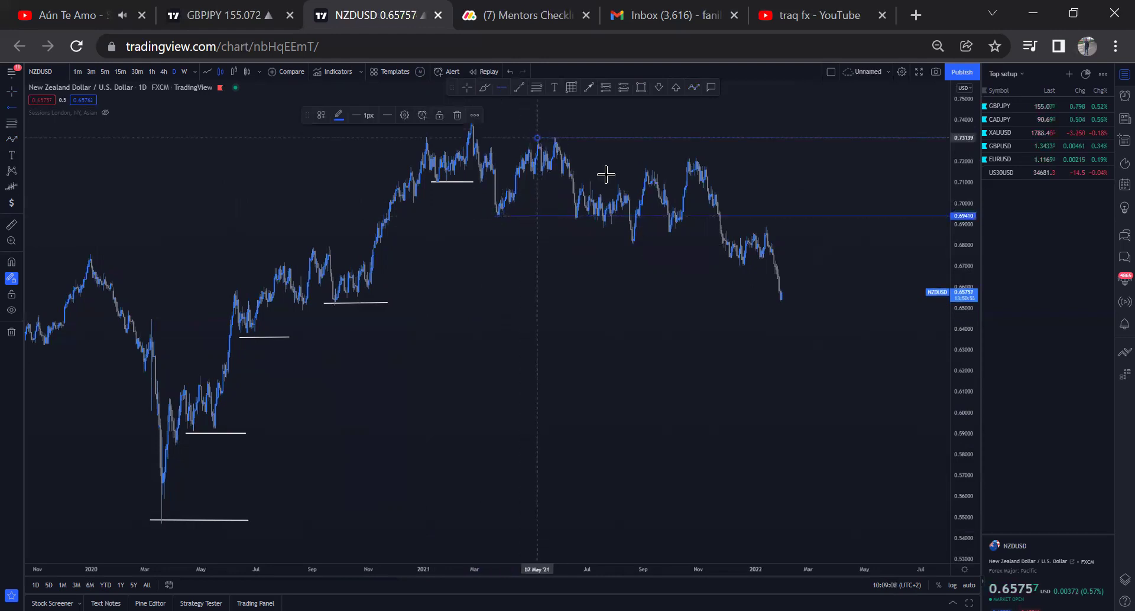
{"action": "left_click", "coordinate": [537, 138]}
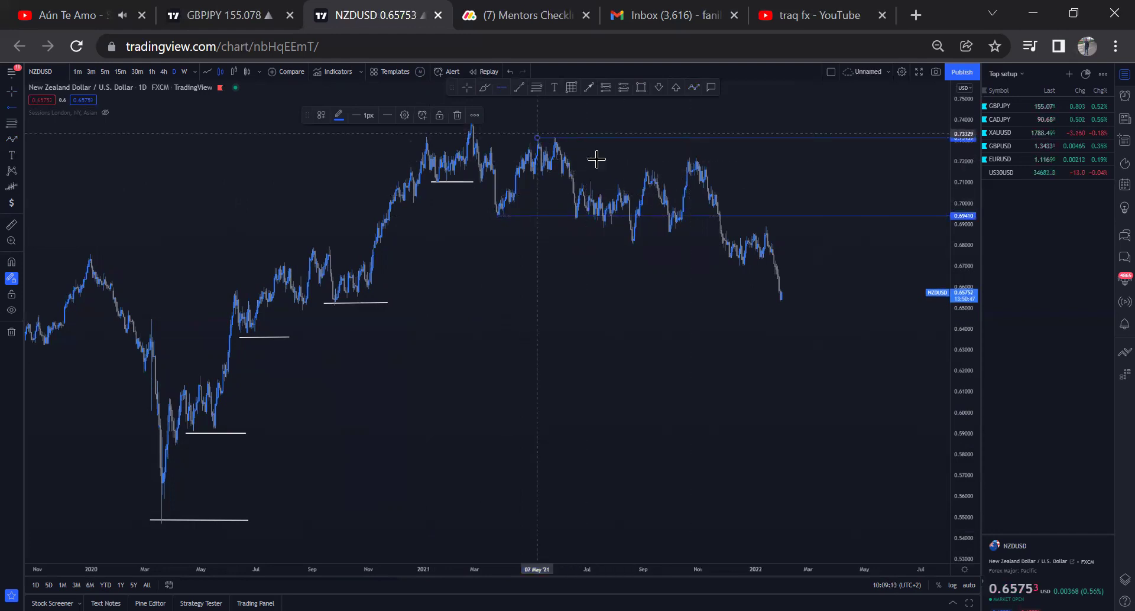
Place horizontal rays near the late-2021 high at about 0.722, the December 2021 low at about 0.671 and the January 2022 high at about 0.688.
{"action": "left_click", "coordinate": [672, 156]}
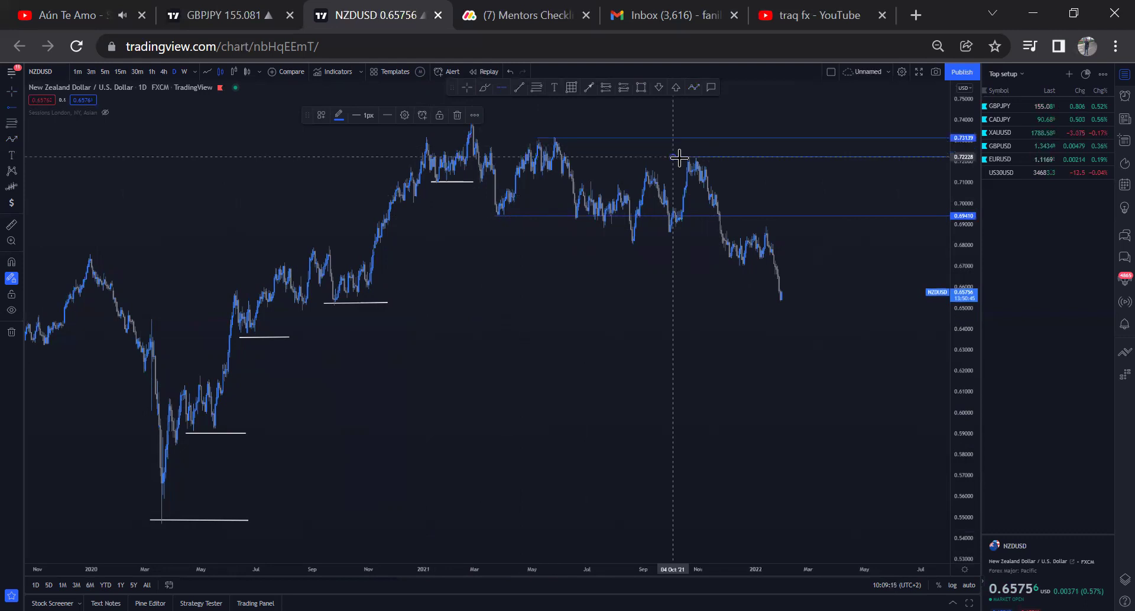
{"action": "left_click", "coordinate": [741, 263]}
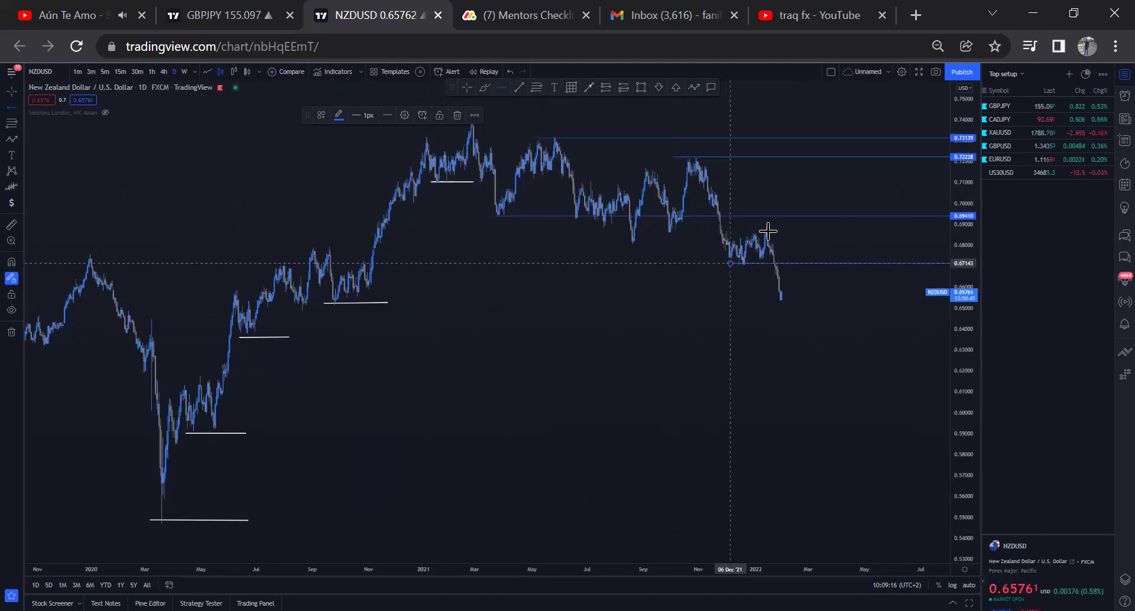
{"action": "left_click", "coordinate": [763, 228]}
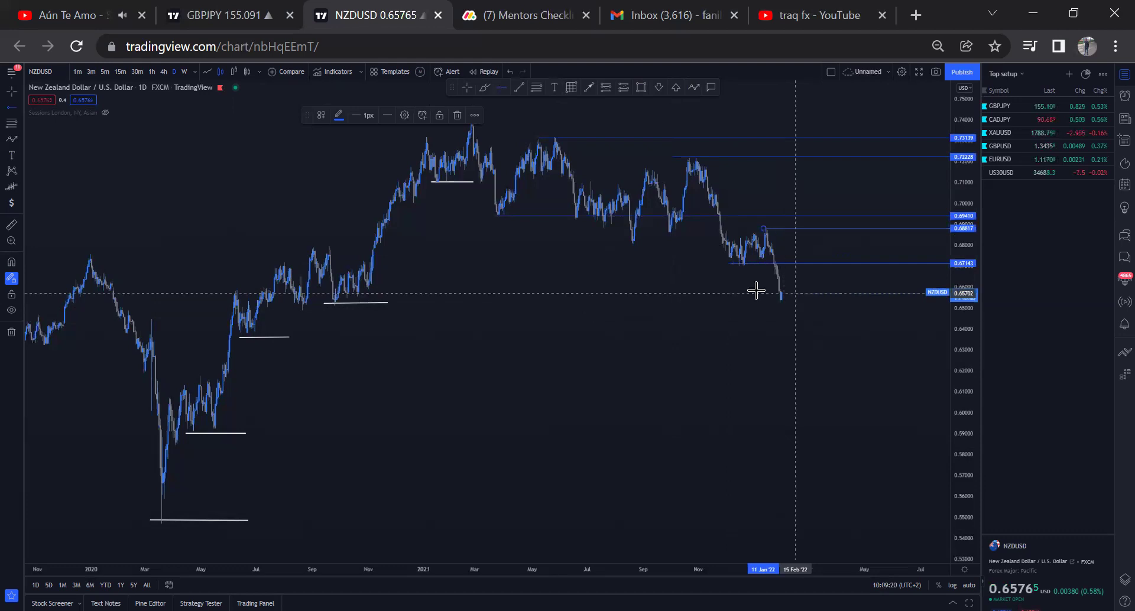
Draw arrows projecting a pullback from the early-2022 low to about 0.672 and a decline from there to about 0.545.
{"action": "left_click", "coordinate": [589, 87]}
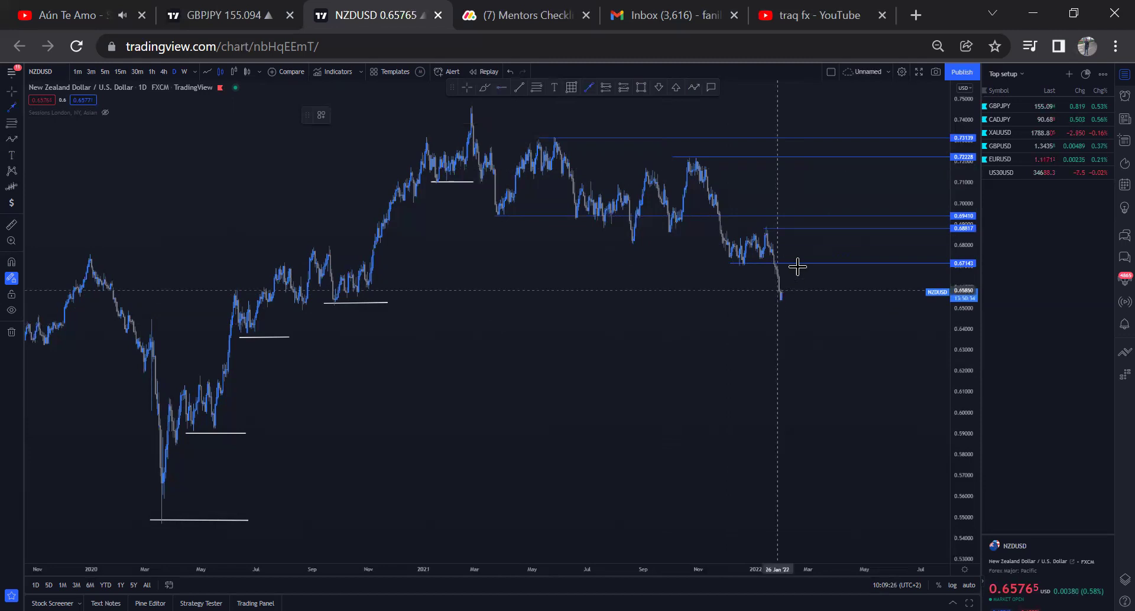
{"action": "left_click", "coordinate": [782, 300]}
{"action": "left_click", "coordinate": [800, 262]}
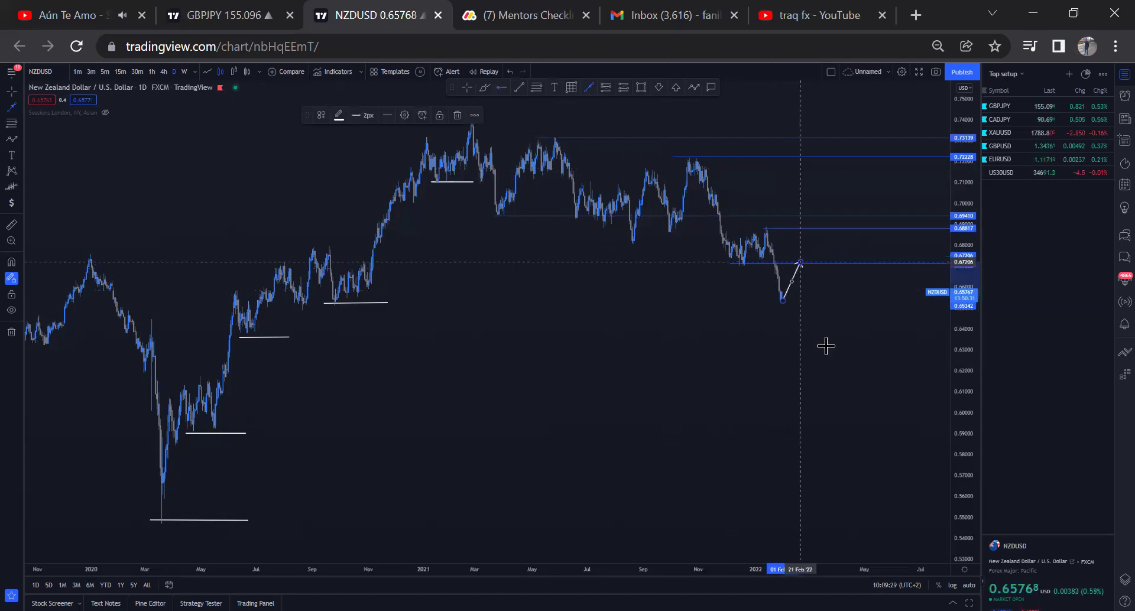
{"action": "left_click", "coordinate": [835, 361]}
{"action": "left_click_drag", "start_coordinate": [851, 419], "coordinate": [862, 528]}
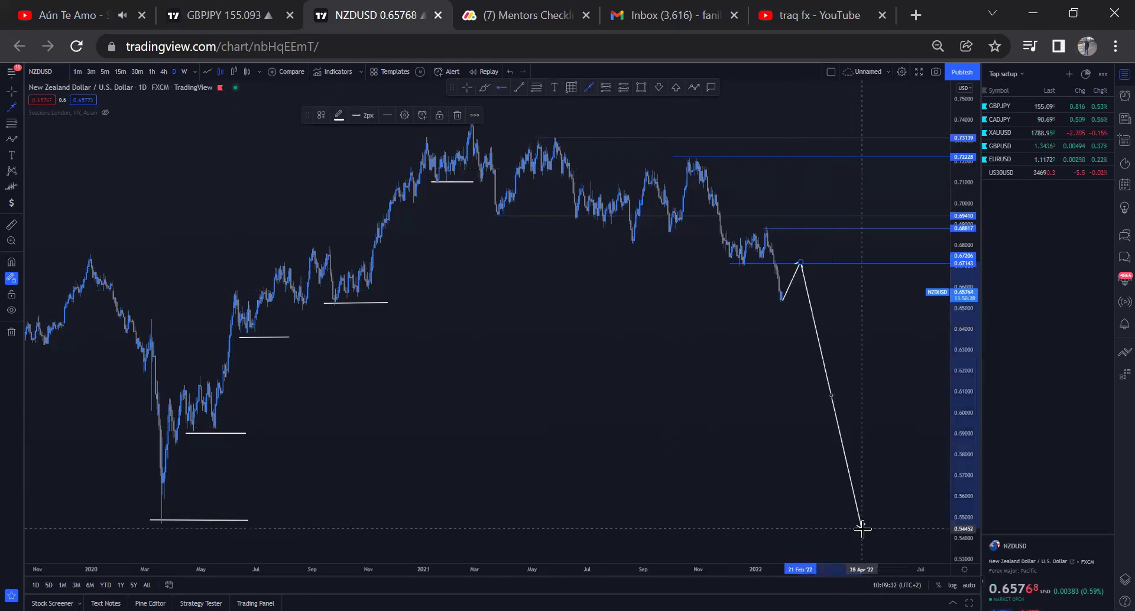
{"action": "left_click", "coordinate": [863, 529]}
{"action": "left_click", "coordinate": [874, 499]}
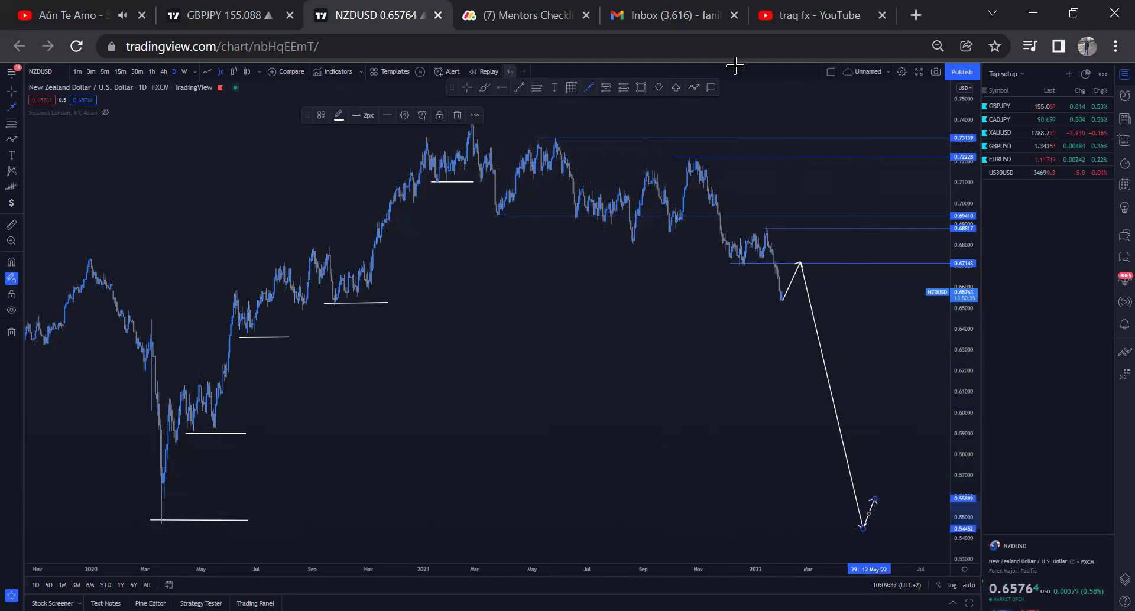
{"action": "key", "text": "ctrl+z"}
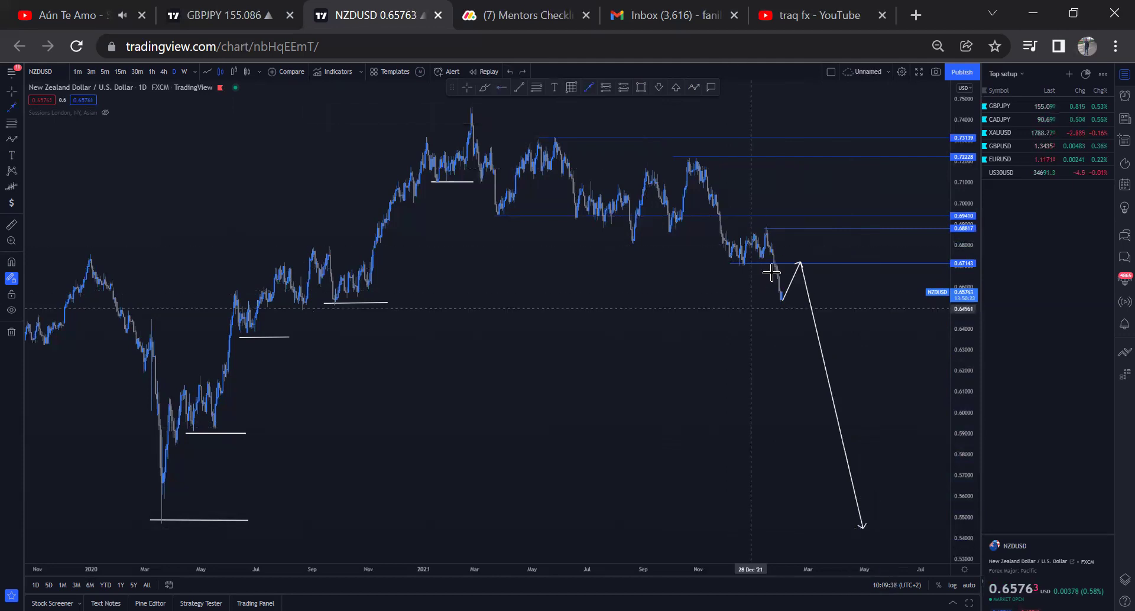
Draw a falling arrow from about 0.657 to 0.609 beside the projection and a rebound arrow to about 0.627, and undo both.
{"action": "left_click", "coordinate": [746, 293]}
{"action": "left_click", "coordinate": [771, 269]}
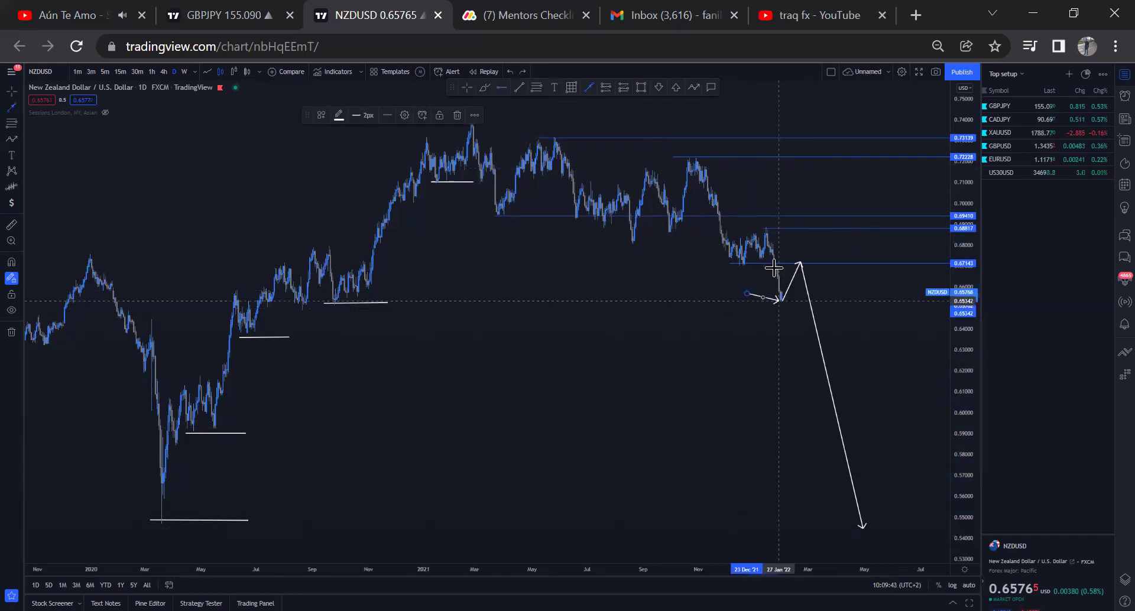
{"action": "double_click", "coordinate": [776, 280]}
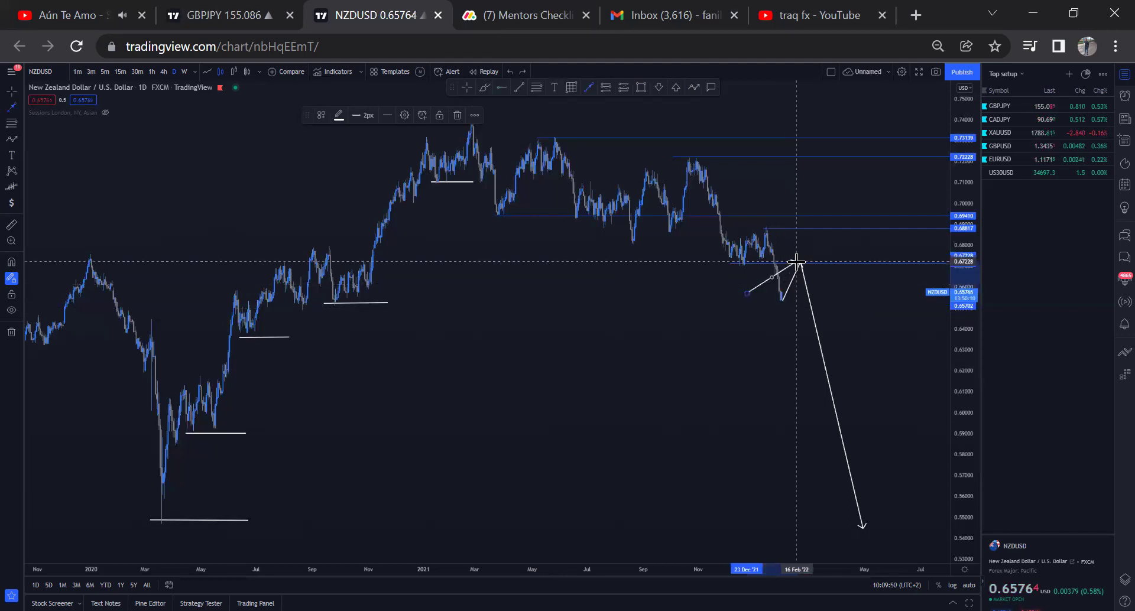
{"action": "left_click", "coordinate": [853, 460]}
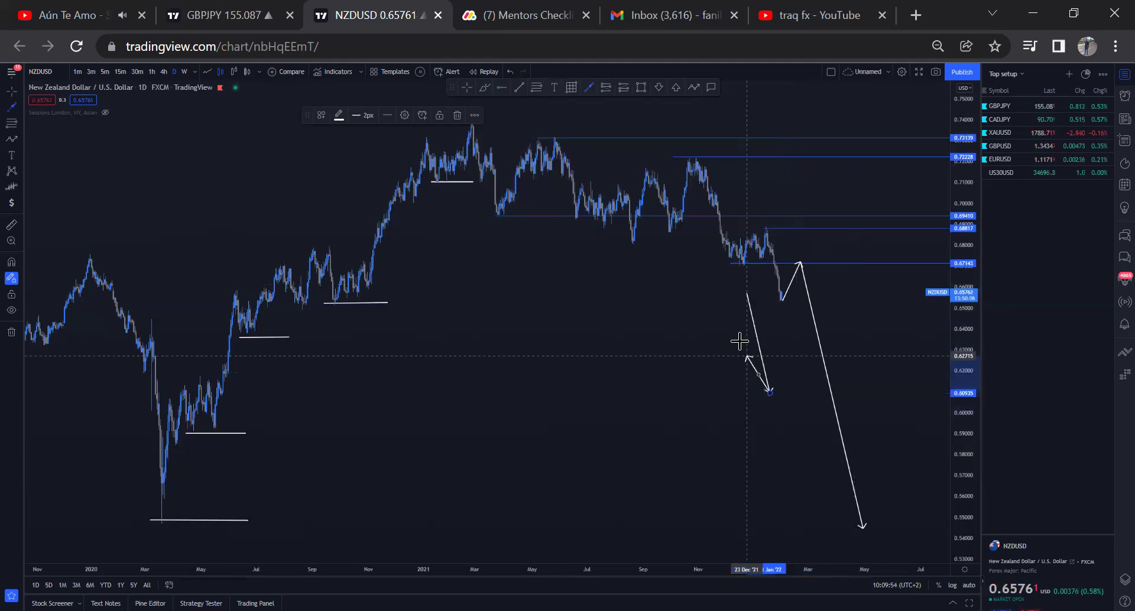
{"action": "left_click", "coordinate": [753, 355]}
{"action": "left_click", "coordinate": [511, 71]}
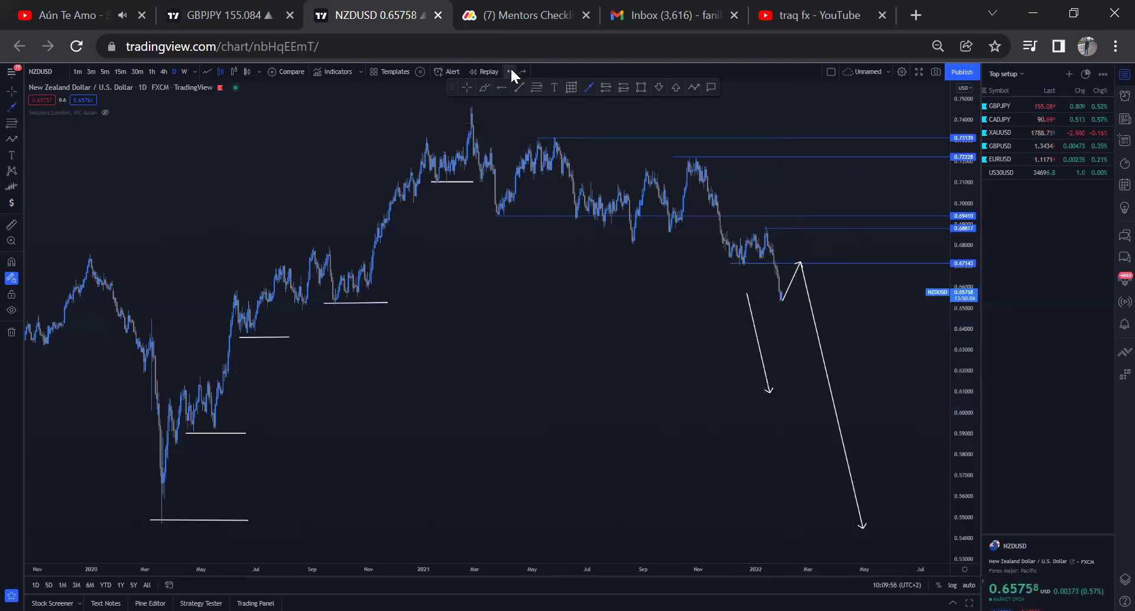
{"action": "left_click", "coordinate": [512, 69]}
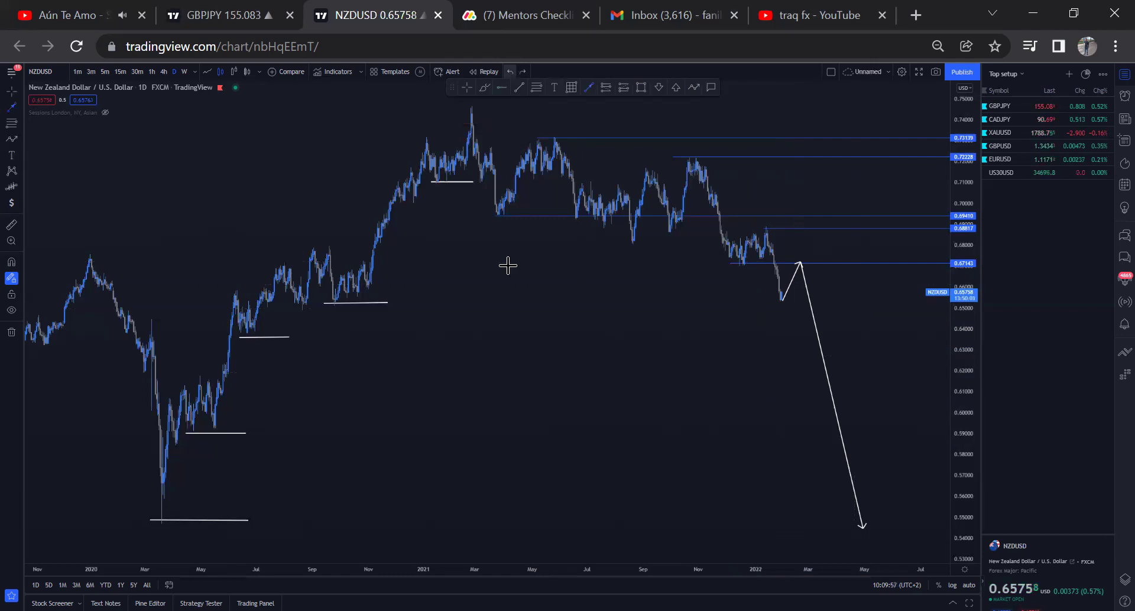
Examine the wider price structure from 2019 through the 2020 rally, the 2021 range and the projected decline.
{"action": "left_click_drag", "start_coordinate": [849, 309], "coordinate": [845, 319]}
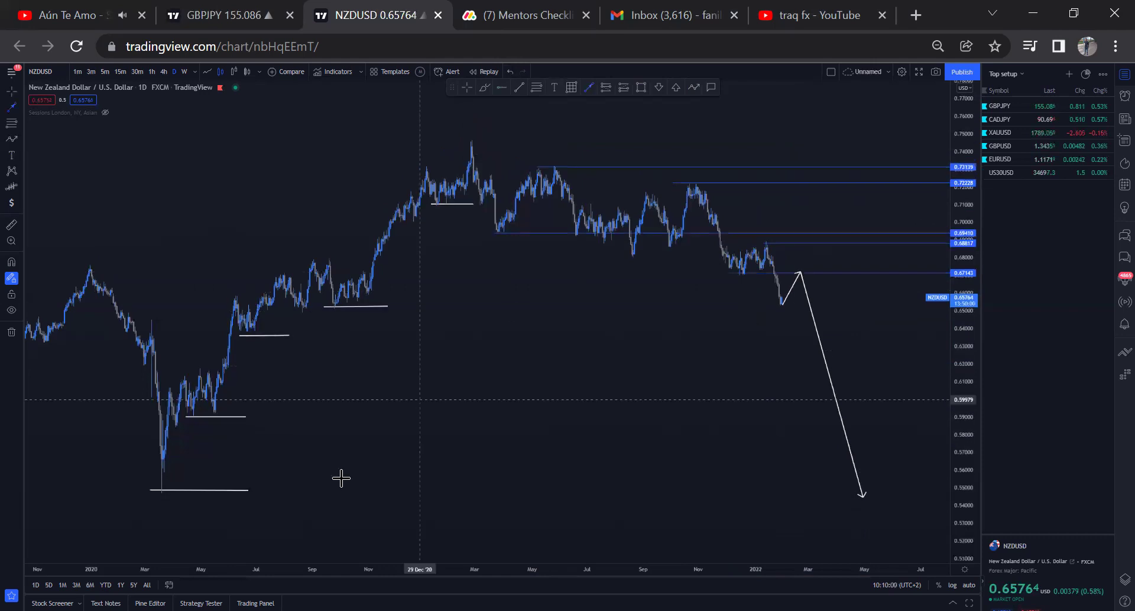
{"action": "left_click_drag", "start_coordinate": [286, 569], "coordinate": [504, 574]}
{"action": "scroll", "coordinate": [964, 223], "scroll_direction": "down", "scroll_amount": 2}
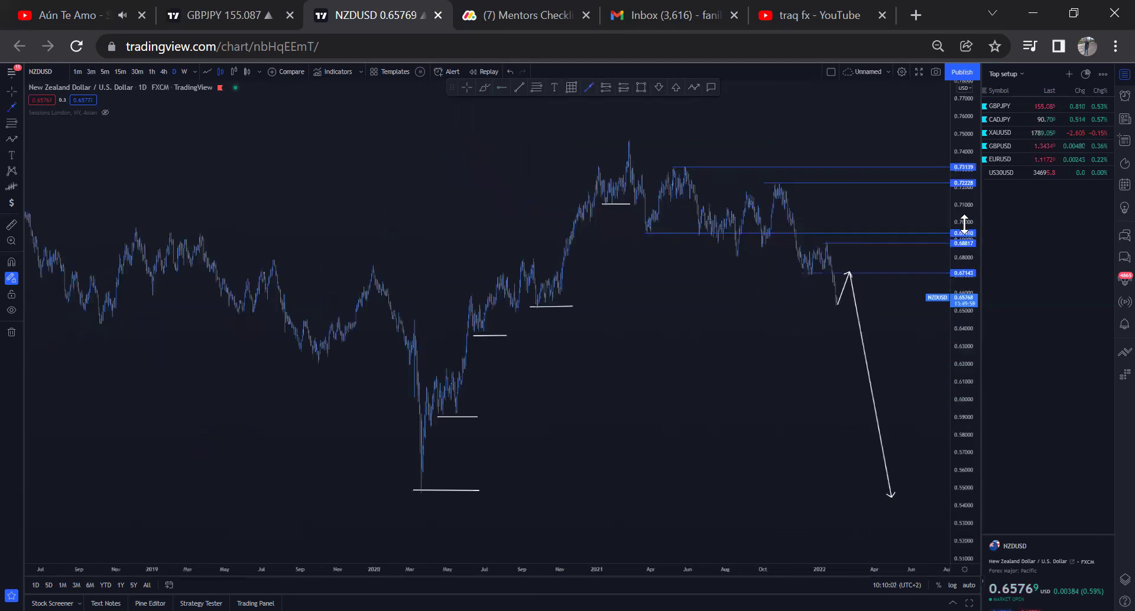
{"action": "left_click_drag", "start_coordinate": [957, 272], "coordinate": [957, 314]}
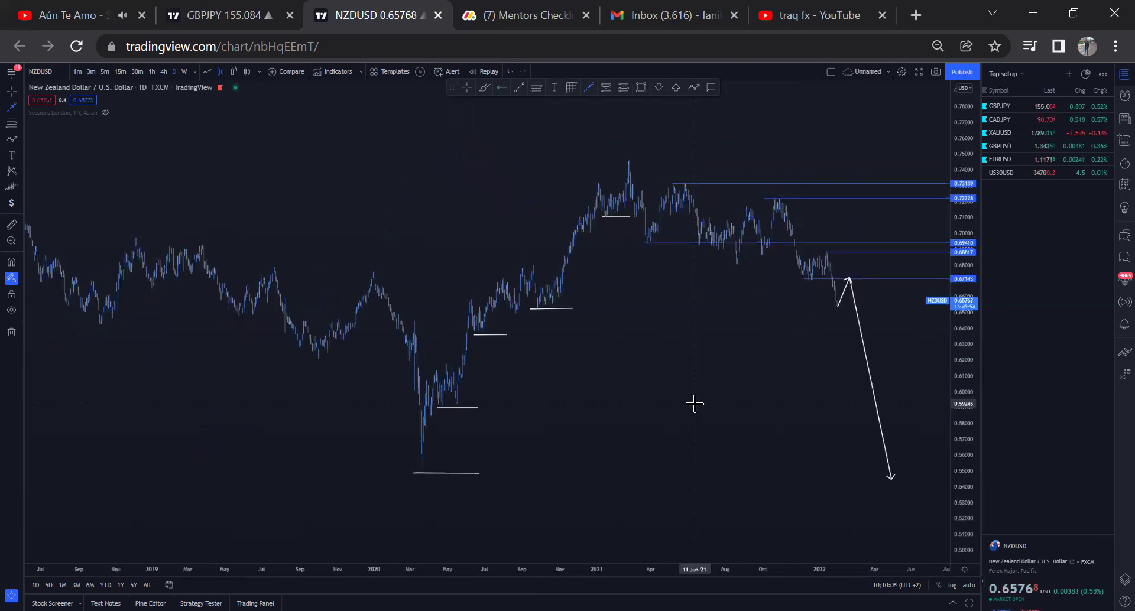
{"action": "left_click", "coordinate": [467, 87]}
{"action": "left_click_drag", "start_coordinate": [527, 210], "coordinate": [441, 217]}
{"action": "left_click_drag", "start_coordinate": [573, 323], "coordinate": [558, 325]}
{"action": "left_click_drag", "start_coordinate": [954, 391], "coordinate": [955, 371]}
{"action": "left_click_drag", "start_coordinate": [884, 361], "coordinate": [884, 355]}
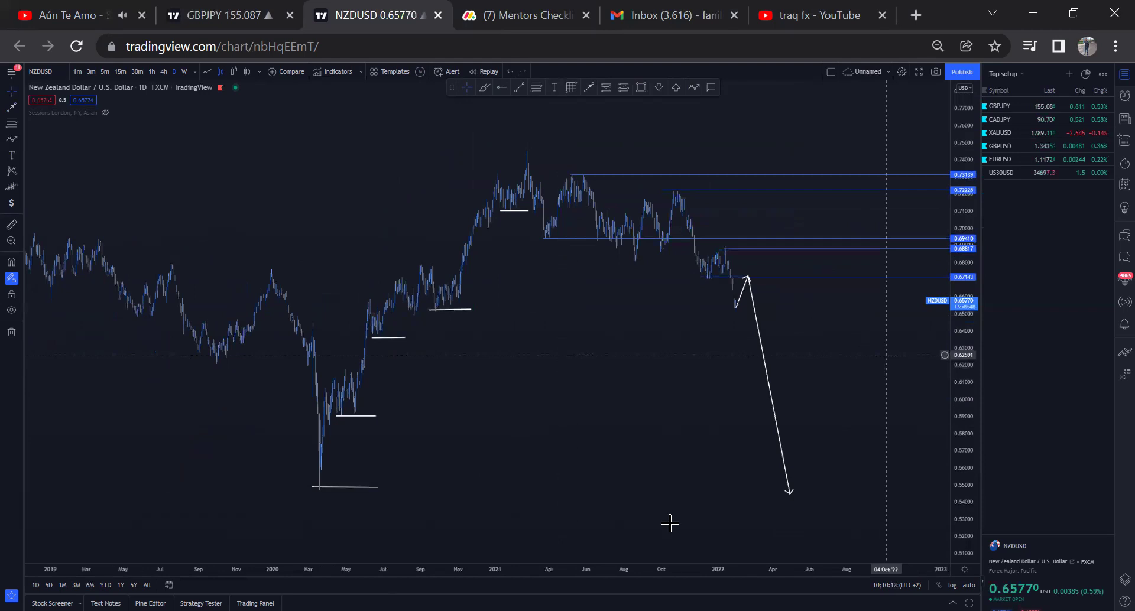
{"action": "left_click_drag", "start_coordinate": [627, 568], "coordinate": [607, 568]}
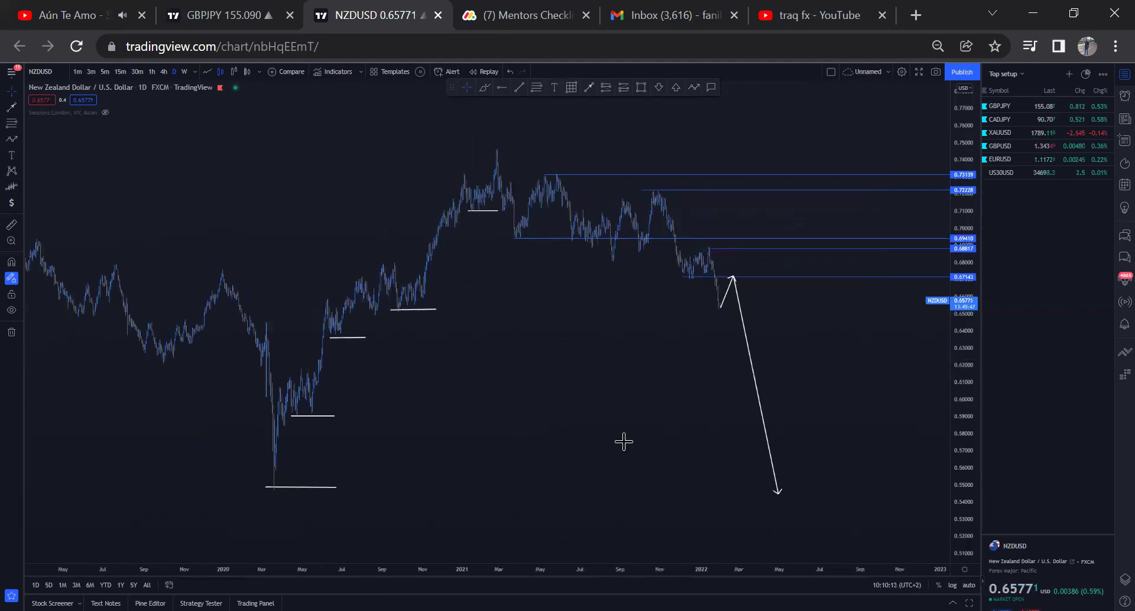
{"action": "scroll", "coordinate": [625, 442], "scroll_direction": "up", "scroll_amount": 1}
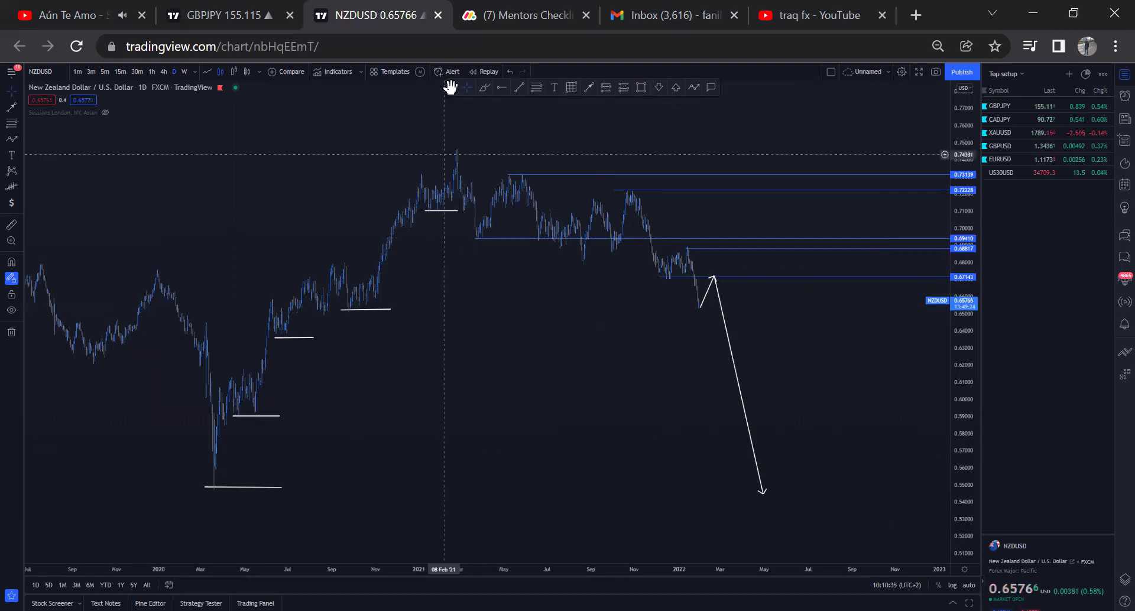
Move the floating drawing toolbar over the empty chart area above the early-2021 peak.
{"action": "left_click_drag", "start_coordinate": [452, 87], "coordinate": [388, 99]}
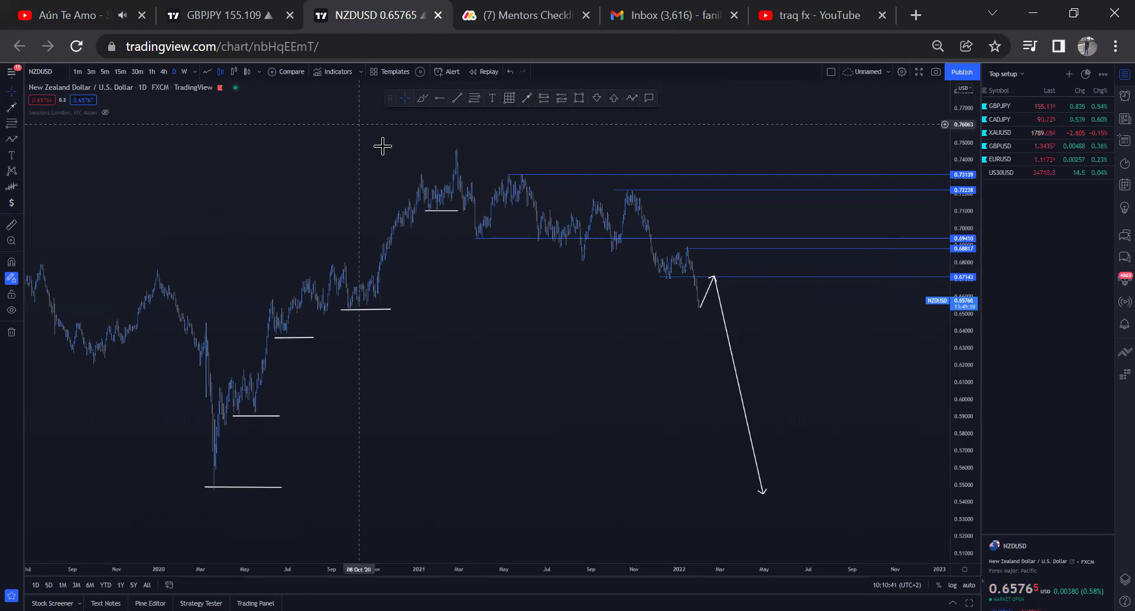
{"action": "left_click_drag", "start_coordinate": [392, 104], "coordinate": [362, 101]}
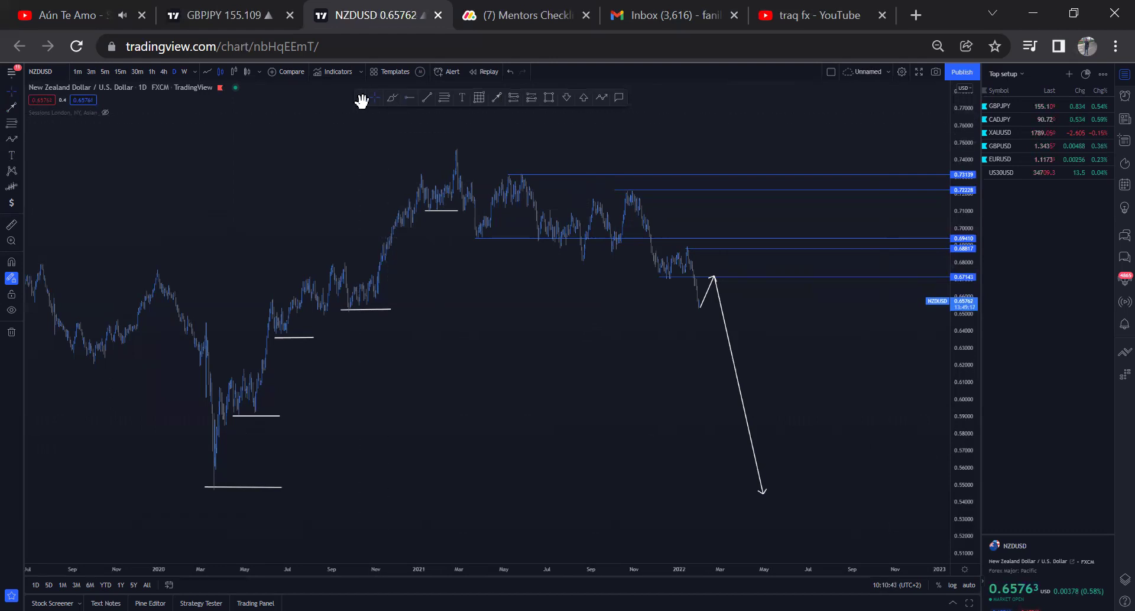